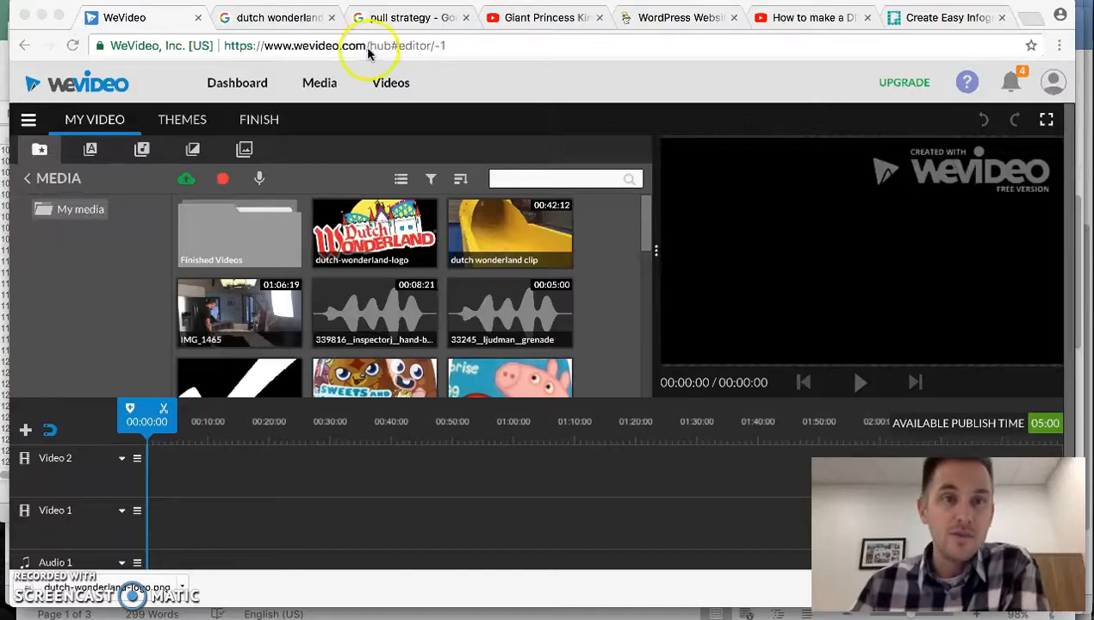
Step: Go to wevideo.com and create a new video project from the dashboard
{"action": "left_click", "coordinate": [355, 48]}
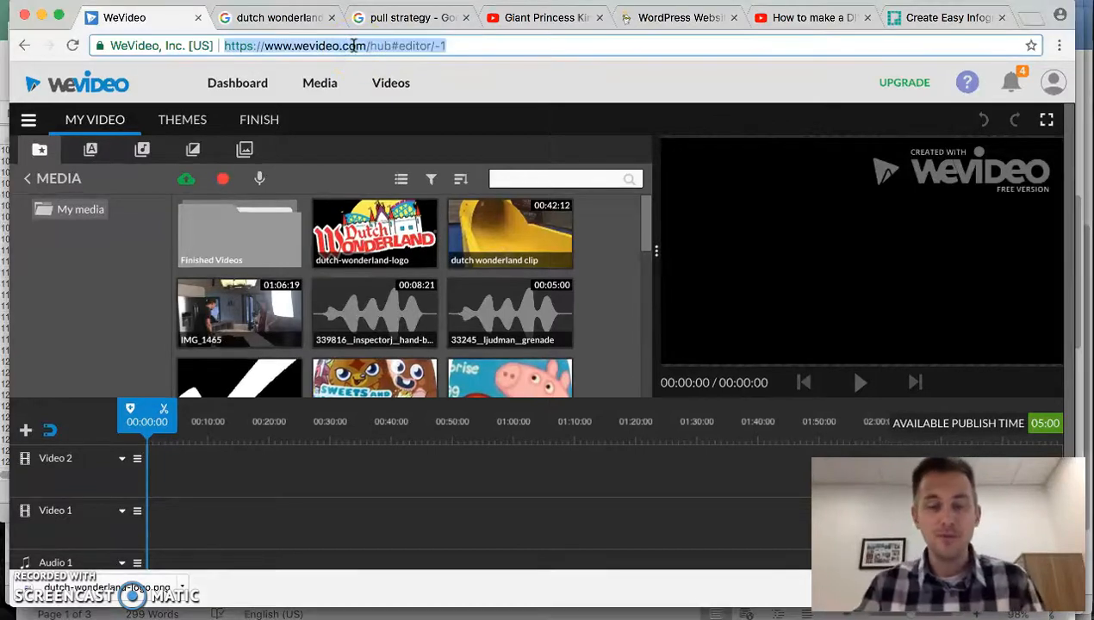
{"action": "type", "text": "WW"}
{"action": "key", "text": "BackSpace"}
{"action": "key", "text": "BackSpace"}
{"action": "type", "text": "E"}
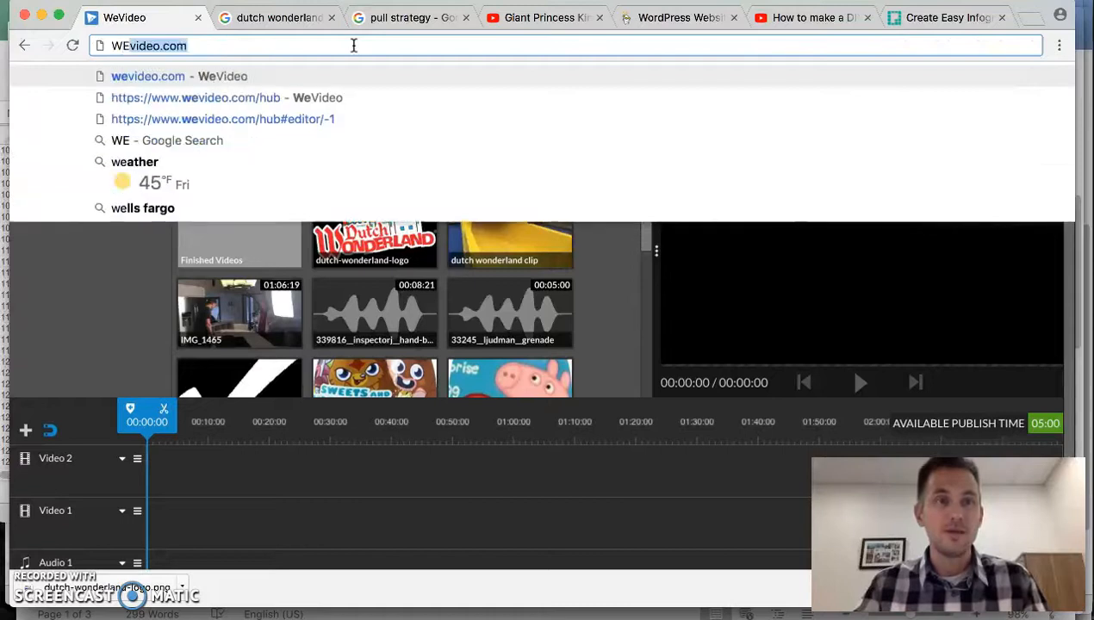
{"action": "type", "text": "VIDEO.COM"}
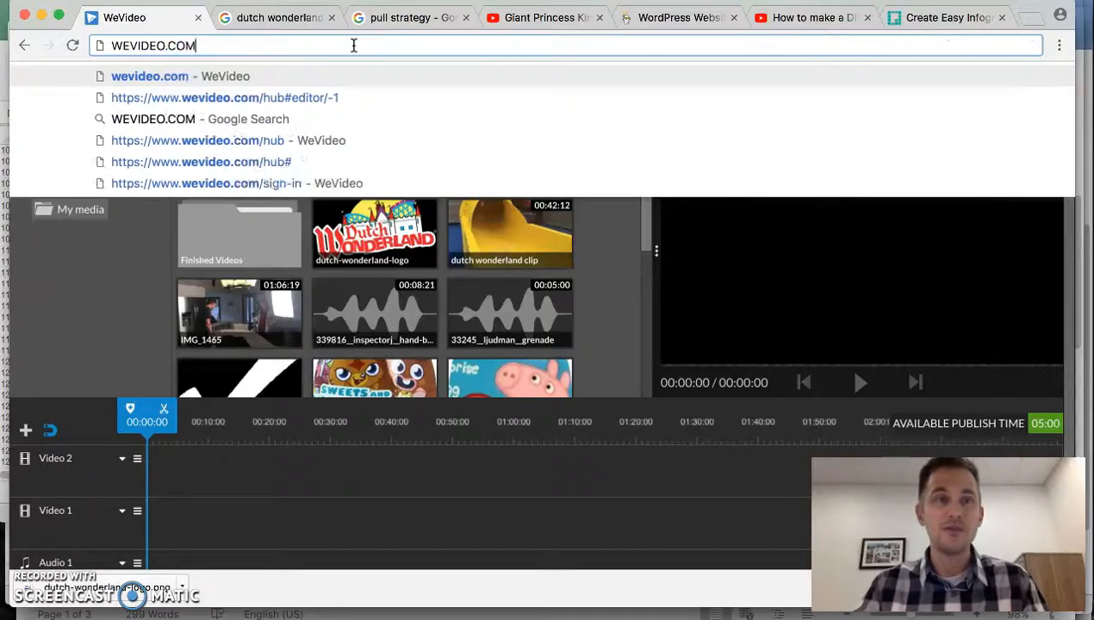
{"action": "key", "text": "Return"}
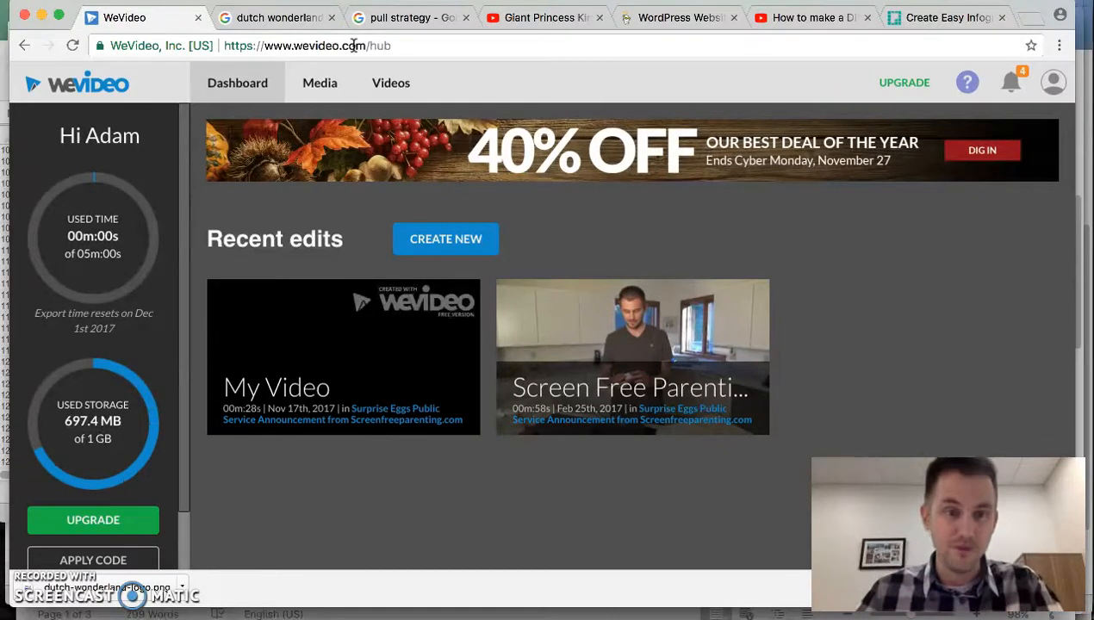
{"action": "mouse_move", "coordinate": [629, 355]}
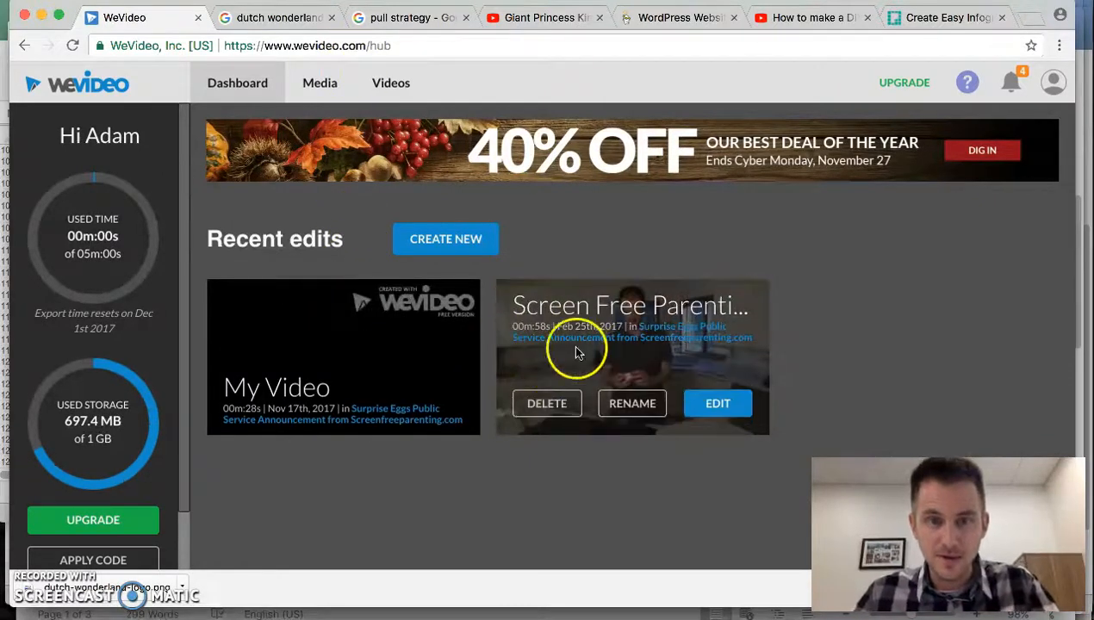
{"action": "left_click", "coordinate": [444, 238]}
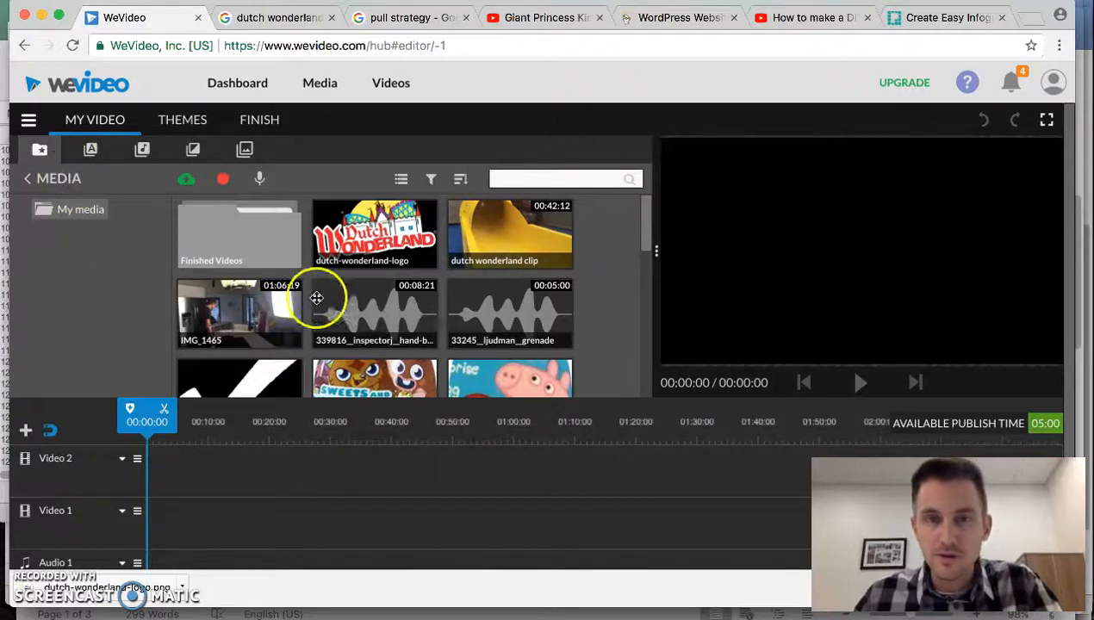
Step: Look through the clips, images and sounds in the My media library and check the Import media options
{"action": "scroll", "coordinate": [289, 274], "scroll_direction": "down", "scroll_amount": 10}
{"action": "scroll", "coordinate": [290, 274], "scroll_direction": "up", "scroll_amount": 5}
{"action": "scroll", "coordinate": [290, 274], "scroll_direction": "up", "scroll_amount": 2}
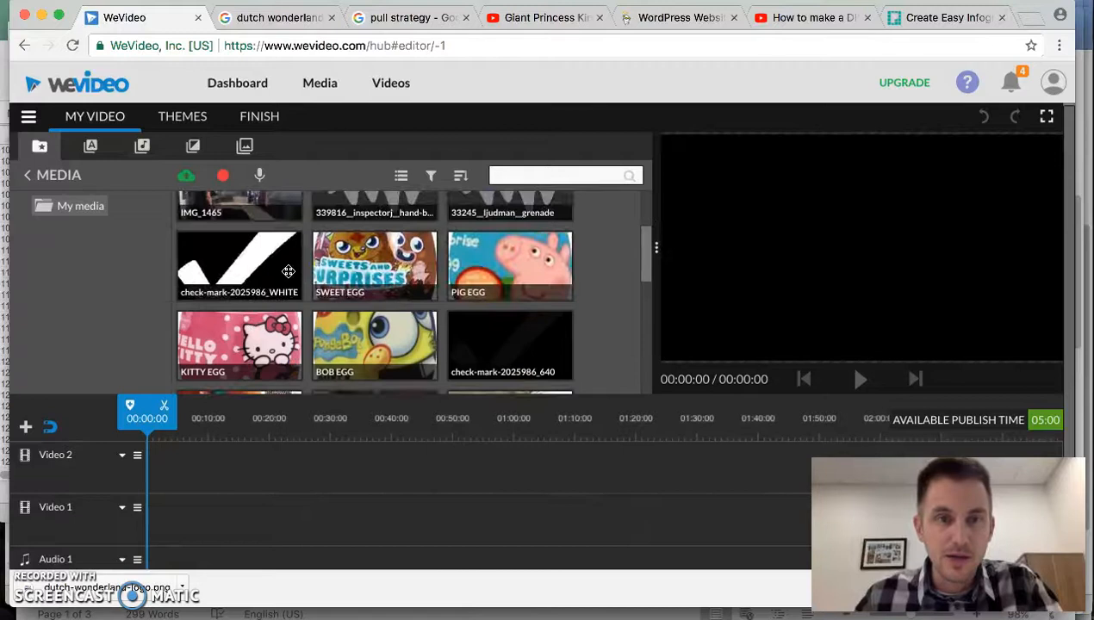
{"action": "scroll", "coordinate": [288, 271], "scroll_direction": "up", "scroll_amount": 4}
{"action": "left_click_drag", "start_coordinate": [287, 280], "coordinate": [219, 274]}
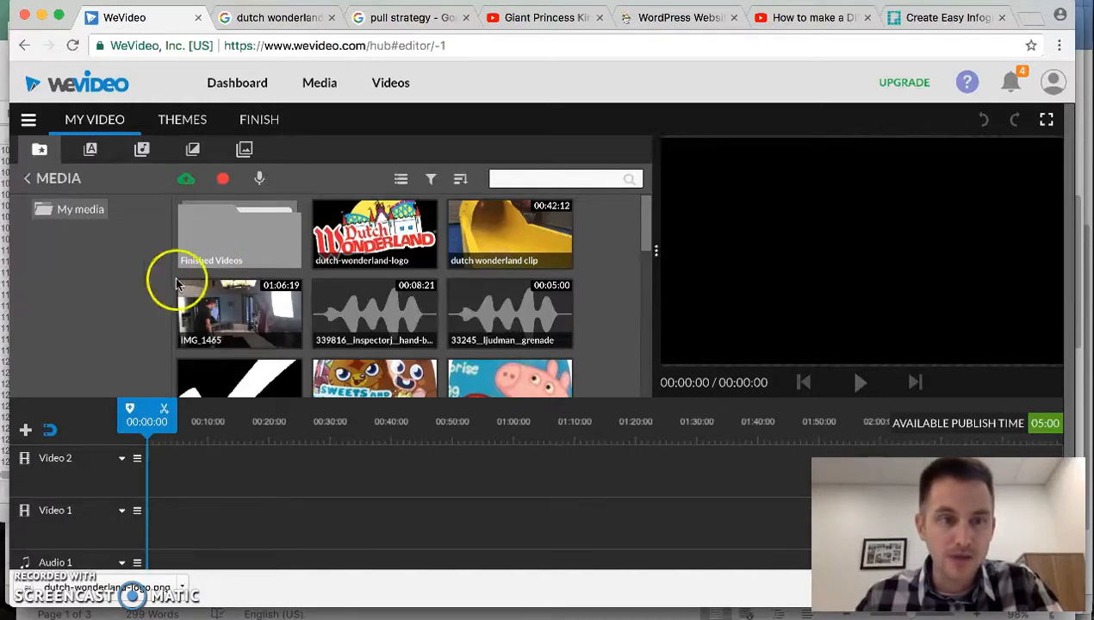
{"action": "left_click", "coordinate": [185, 183]}
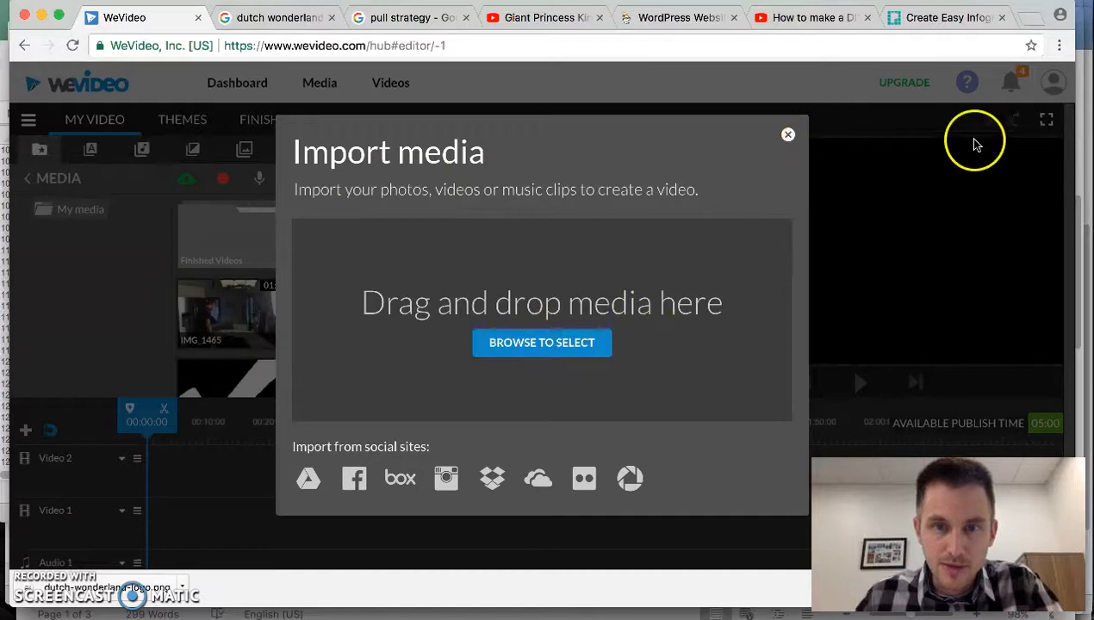
{"action": "left_click", "coordinate": [789, 134]}
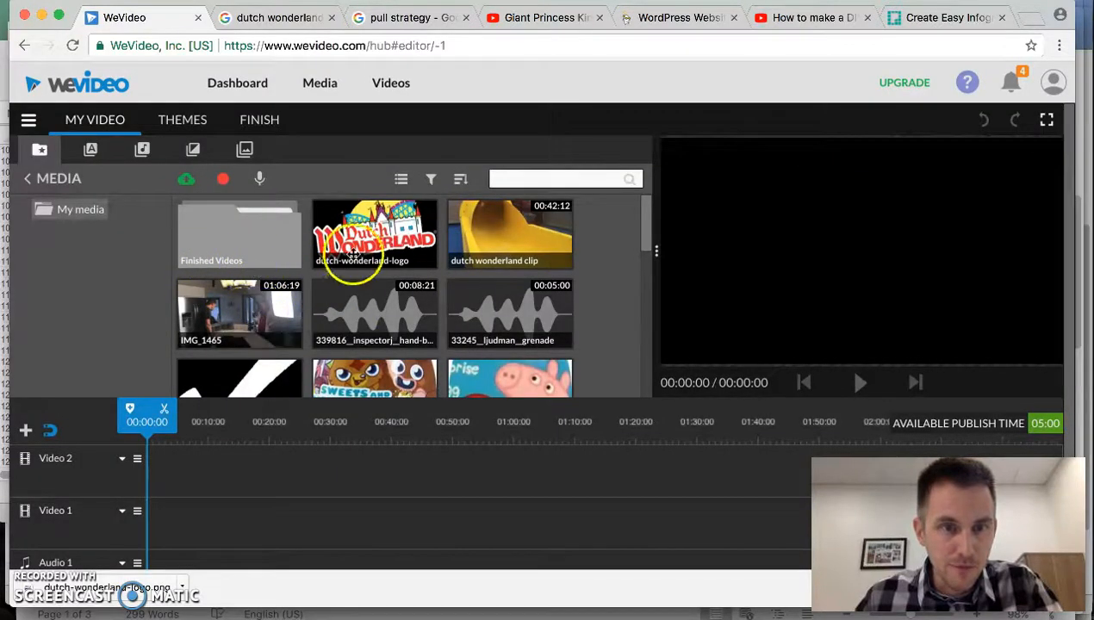
{"action": "scroll", "coordinate": [353, 257], "scroll_direction": "down", "scroll_amount": 5}
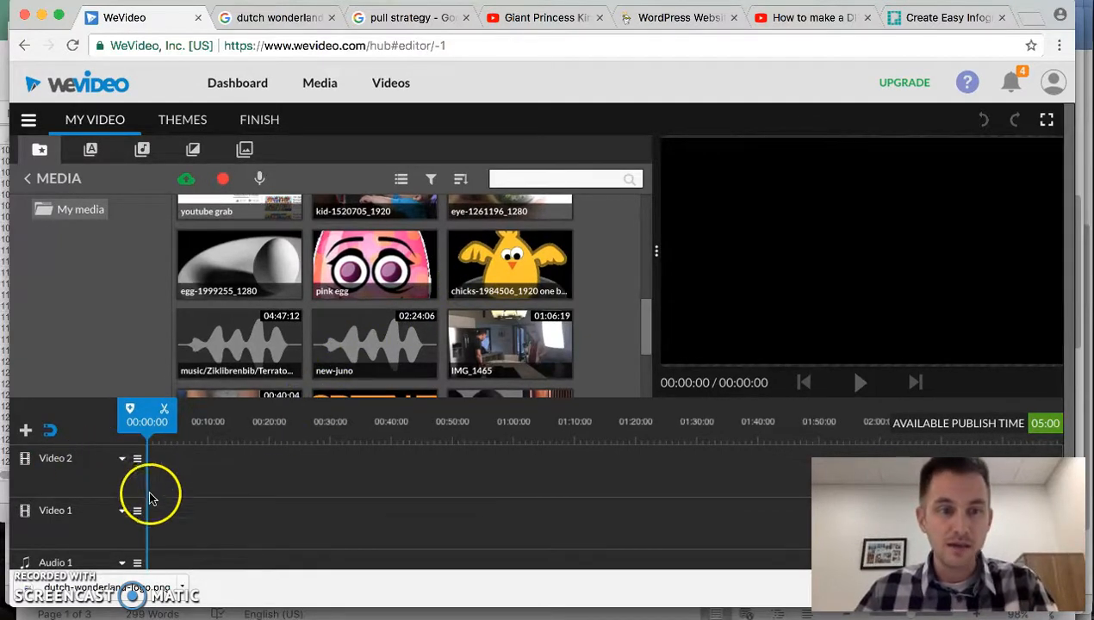
{"action": "scroll", "coordinate": [90, 498], "scroll_direction": "down", "scroll_amount": 2}
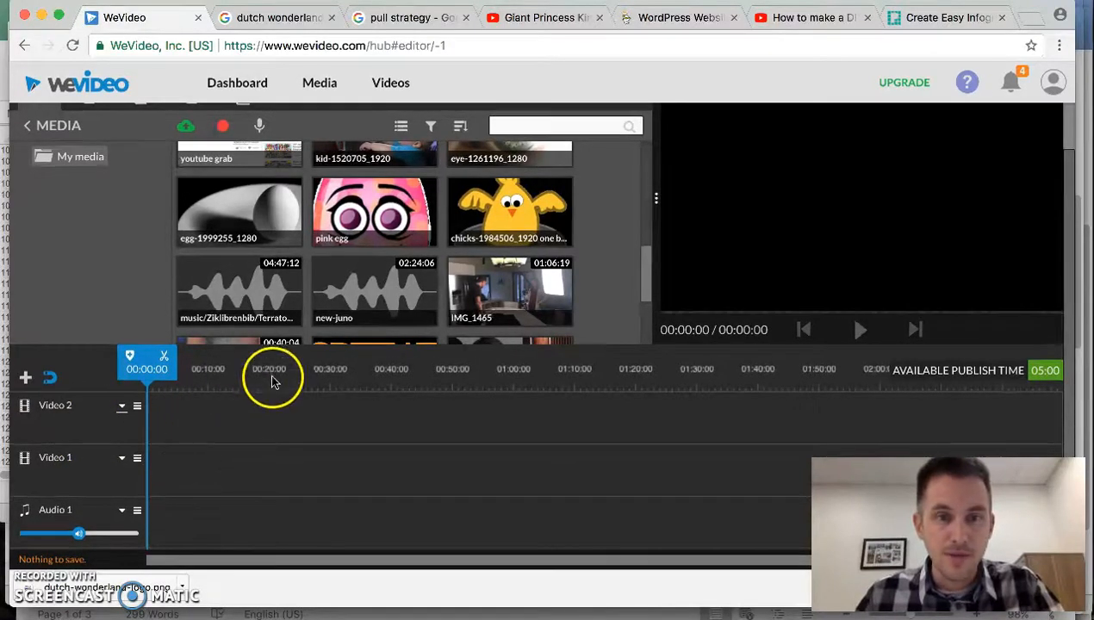
{"action": "scroll", "coordinate": [388, 233], "scroll_direction": "down", "scroll_amount": 3}
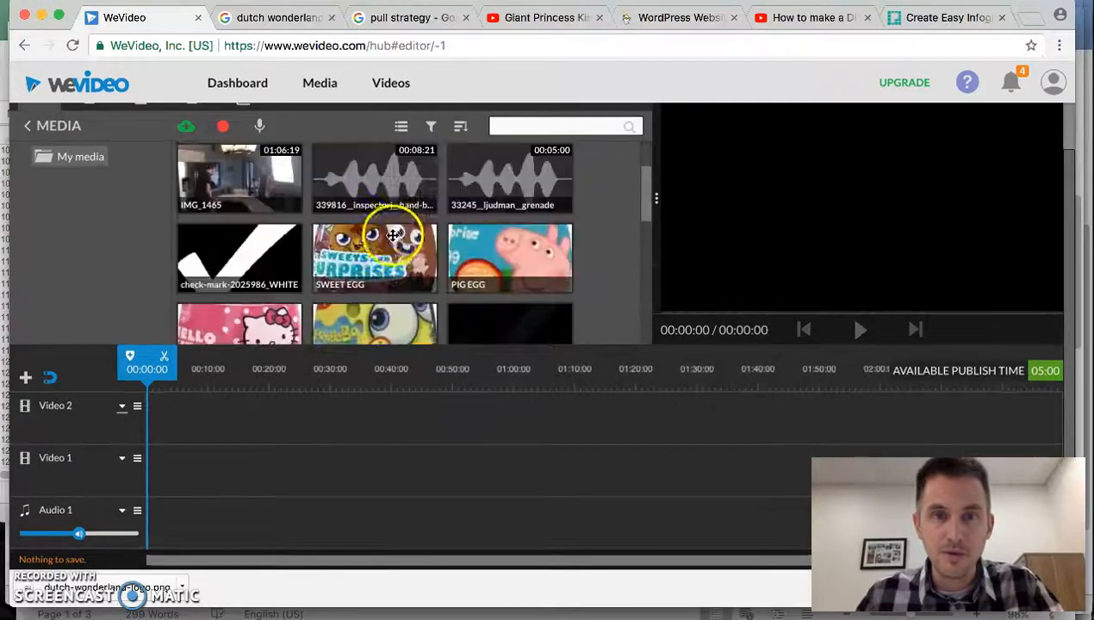
{"action": "scroll", "coordinate": [392, 234], "scroll_direction": "up", "scroll_amount": 5}
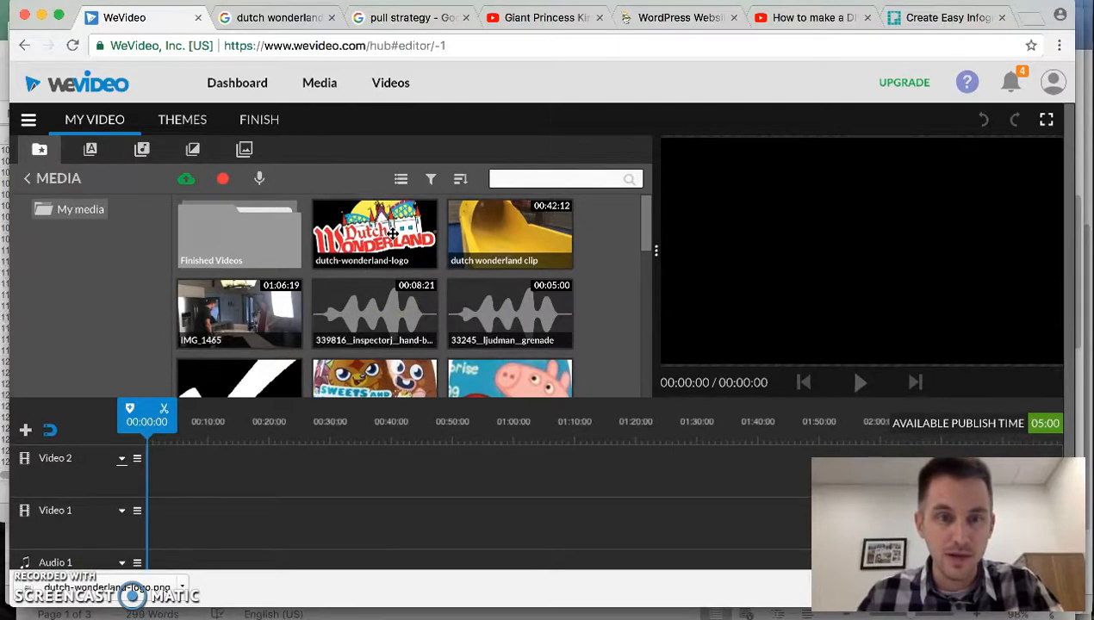
Step: Place the "dutch wonderland clip" at the start of the Video 2 track
{"action": "left_click", "coordinate": [518, 232]}
{"action": "left_click_drag", "start_coordinate": [518, 232], "coordinate": [155, 483]}
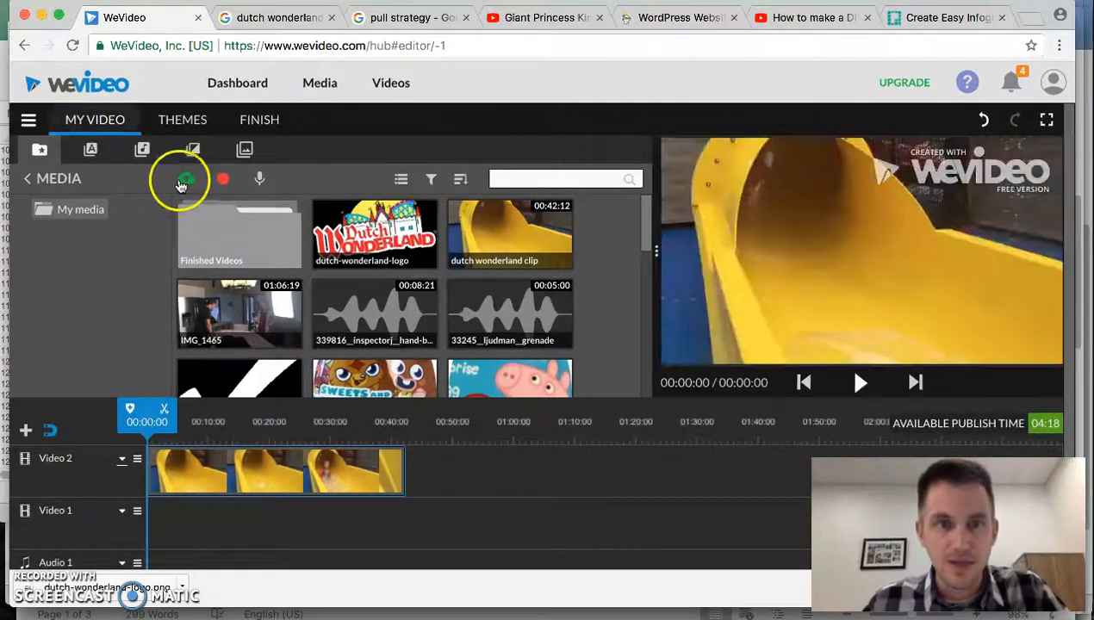
{"action": "left_click_drag", "start_coordinate": [518, 227], "coordinate": [173, 471]}
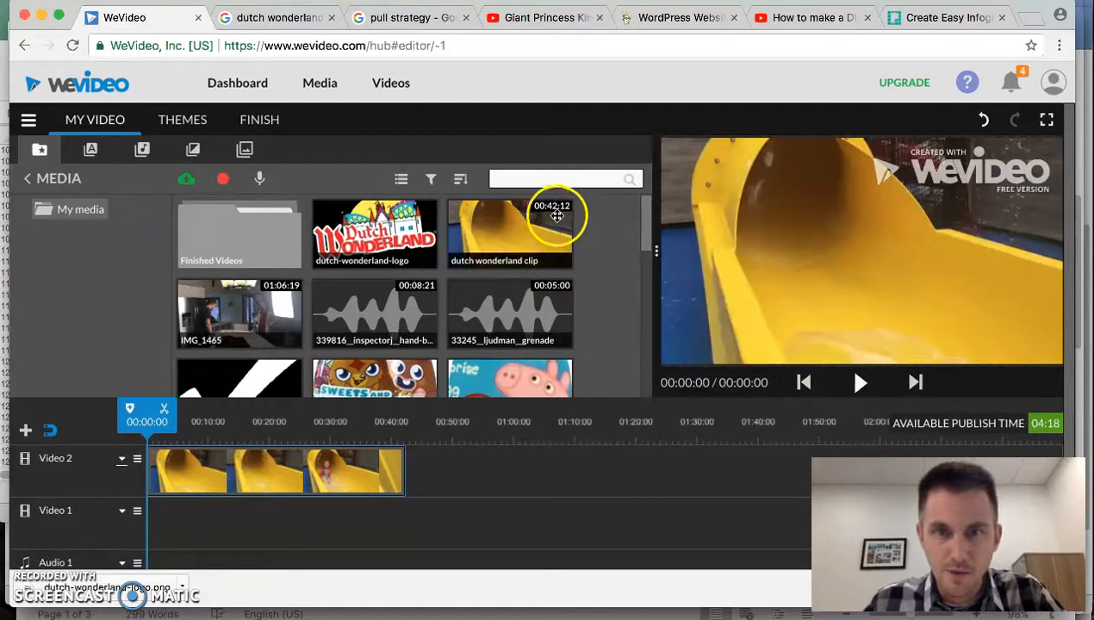
{"action": "mouse_move", "coordinate": [555, 207]}
{"action": "left_mouse_down"}
{"action": "mouse_move", "coordinate": [229, 433]}
{"action": "mouse_move", "coordinate": [160, 454]}
{"action": "mouse_move", "coordinate": [190, 471]}
{"action": "left_mouse_up"}
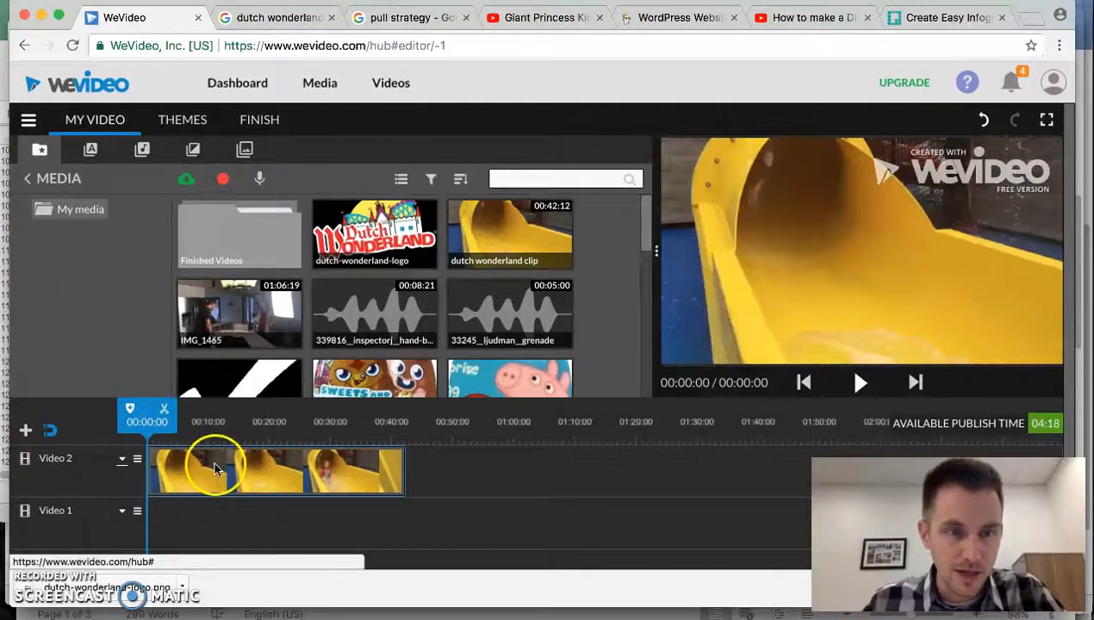
Step: Split the slide clip on the Video 2 track at 00:13:21
{"action": "left_click_drag", "start_coordinate": [148, 424], "coordinate": [233, 445]}
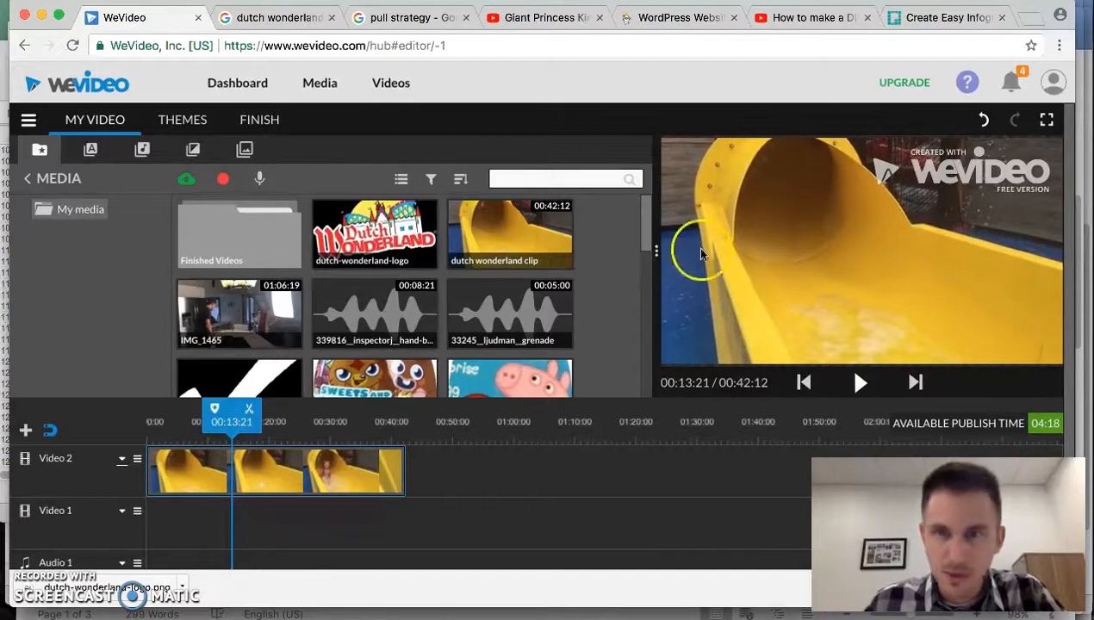
{"action": "left_click", "coordinate": [244, 471]}
{"action": "left_click", "coordinate": [250, 409]}
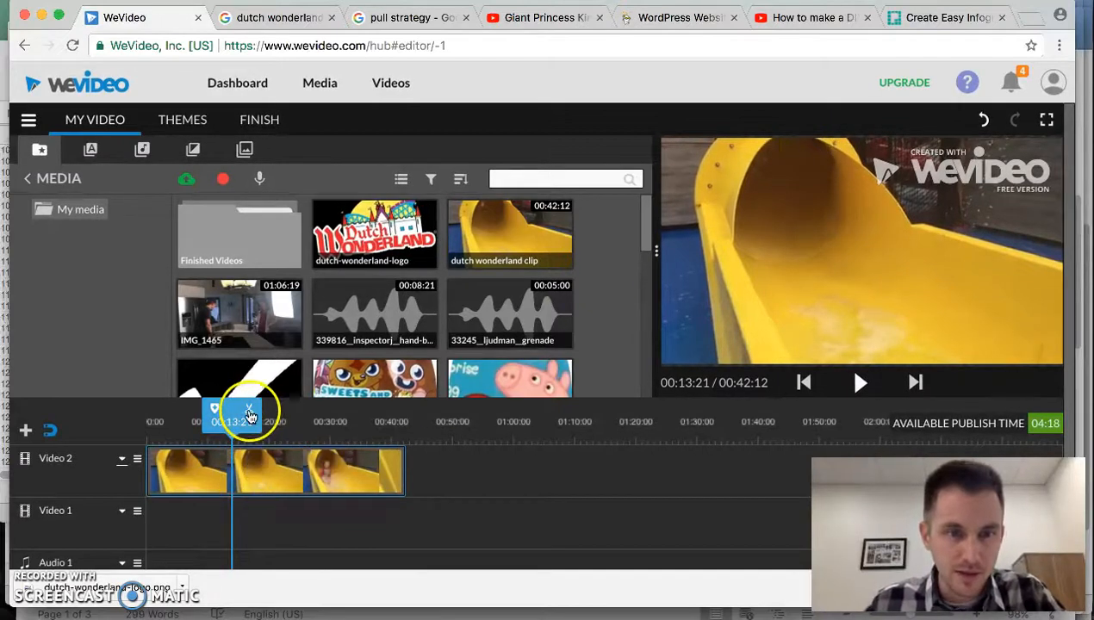
{"action": "left_click_drag", "start_coordinate": [259, 472], "coordinate": [288, 476]}
Step: Delete the first segment of the split clip and move the remaining segment to the start of the Video 2 track
{"action": "left_click", "coordinate": [206, 488]}
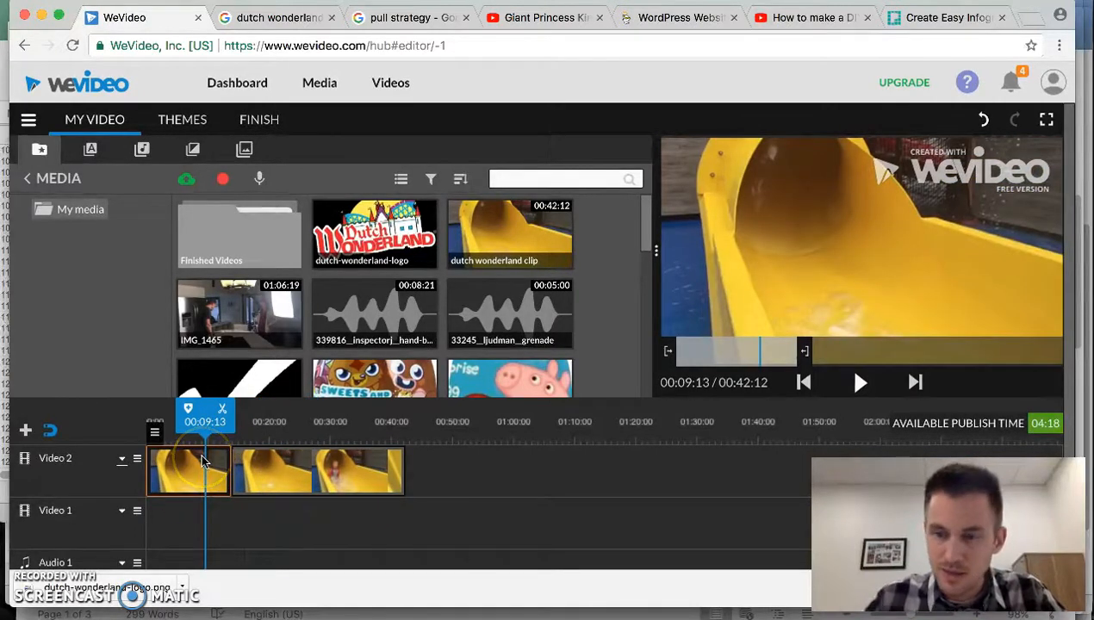
{"action": "key", "text": "Delete"}
{"action": "left_click", "coordinate": [263, 465]}
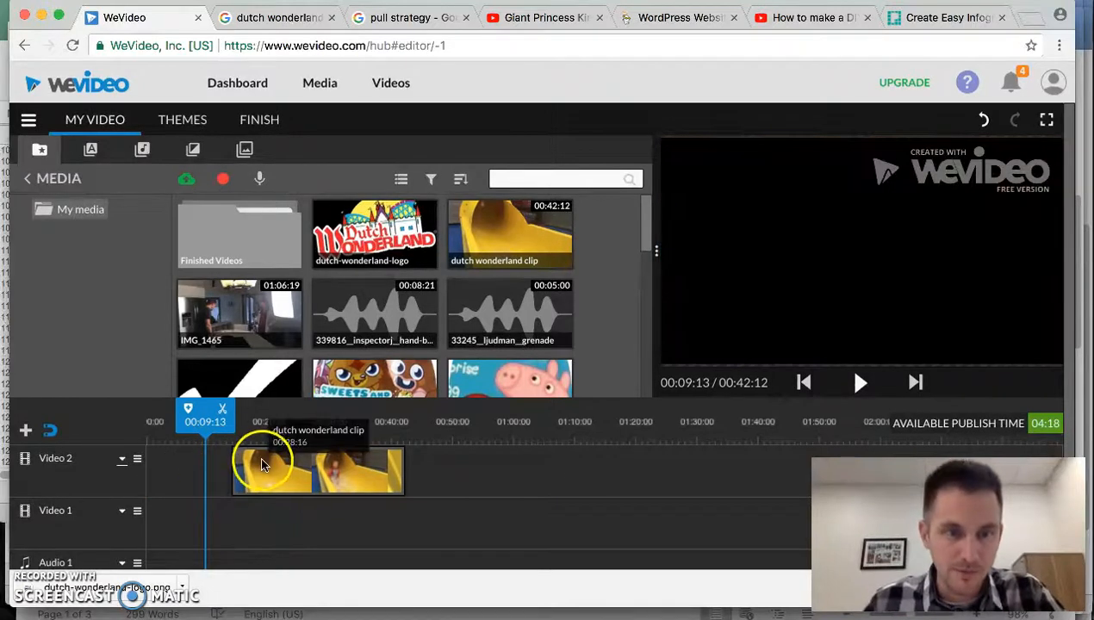
{"action": "left_click_drag", "start_coordinate": [263, 468], "coordinate": [164, 474]}
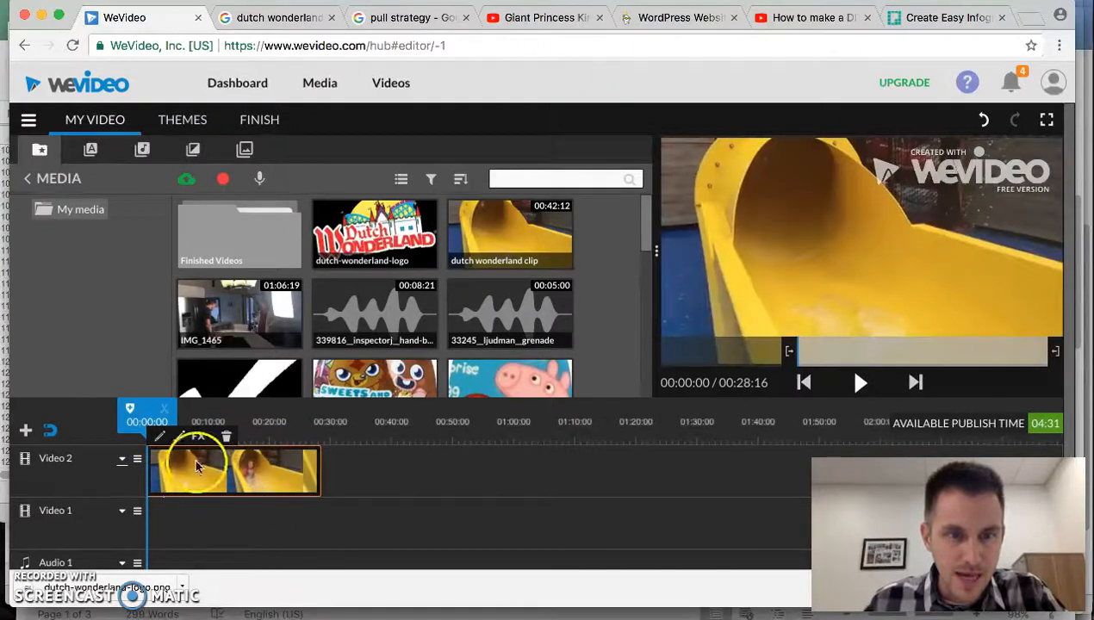
Step: Split the remaining Video 2 clip at 00:15:00 and delete the segment after the cut
{"action": "left_click_drag", "start_coordinate": [144, 413], "coordinate": [237, 422]}
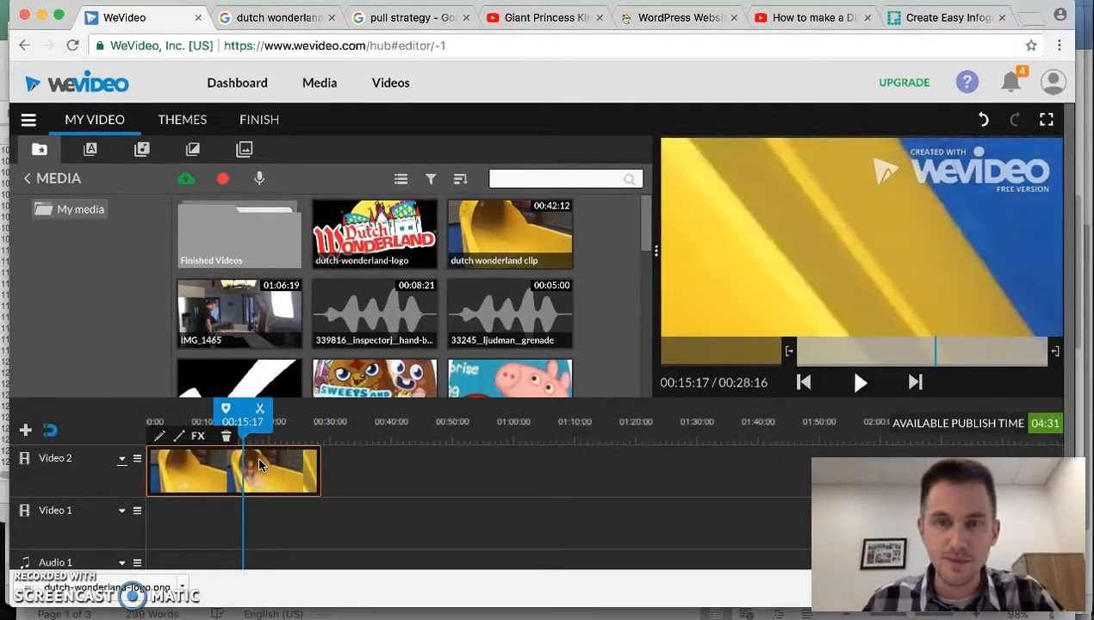
{"action": "left_click_drag", "start_coordinate": [242, 423], "coordinate": [236, 422]}
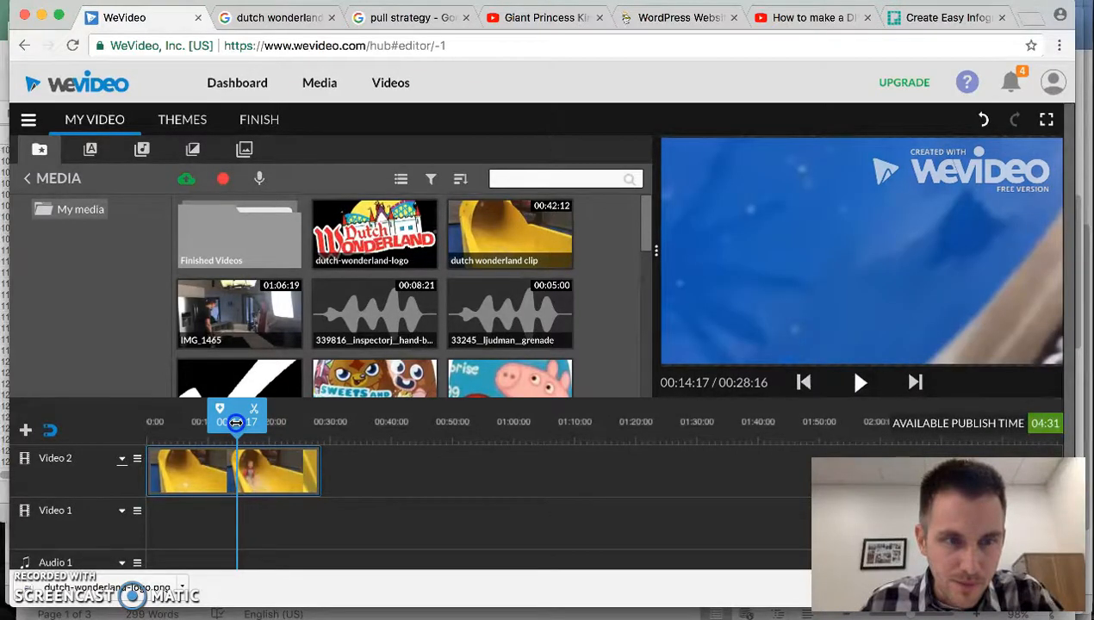
{"action": "double_click", "coordinate": [245, 423]}
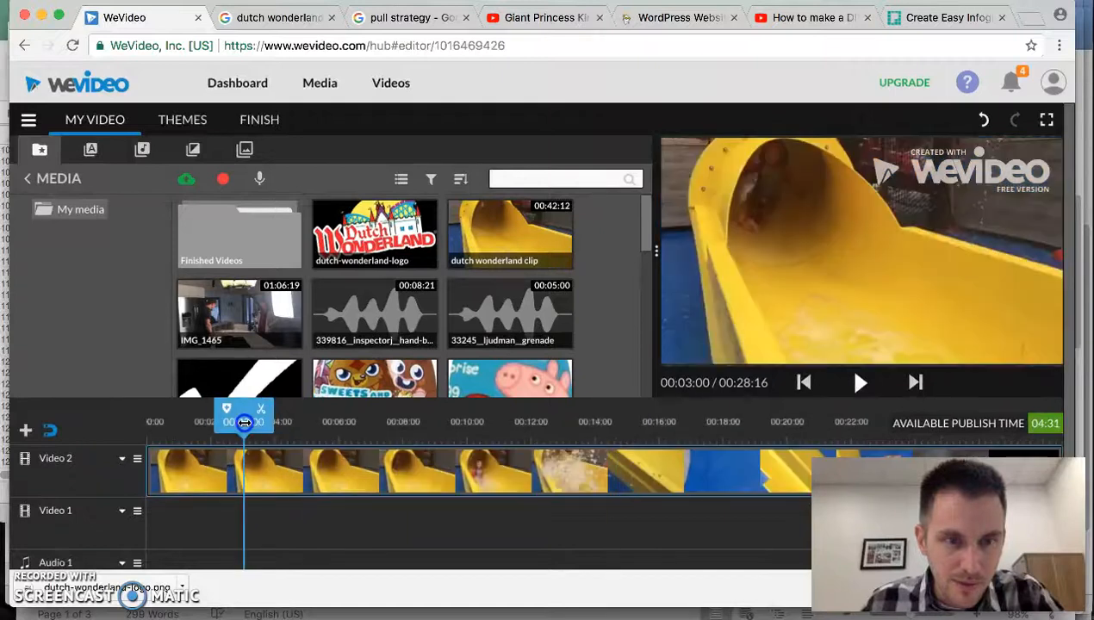
{"action": "left_click", "coordinate": [245, 470]}
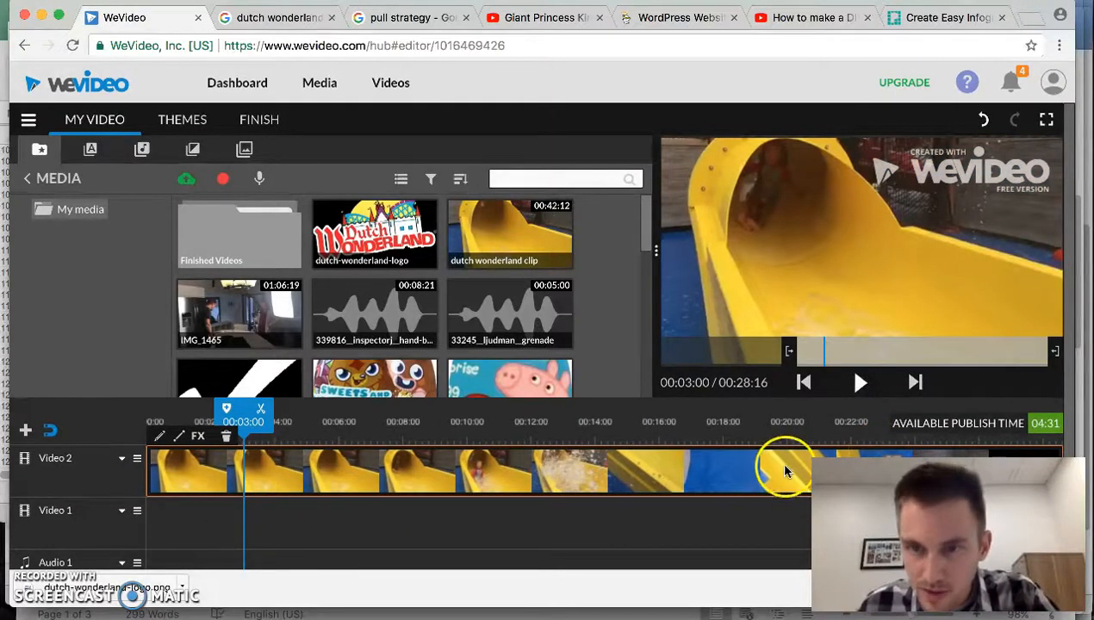
{"action": "left_click_drag", "start_coordinate": [250, 422], "coordinate": [626, 431]}
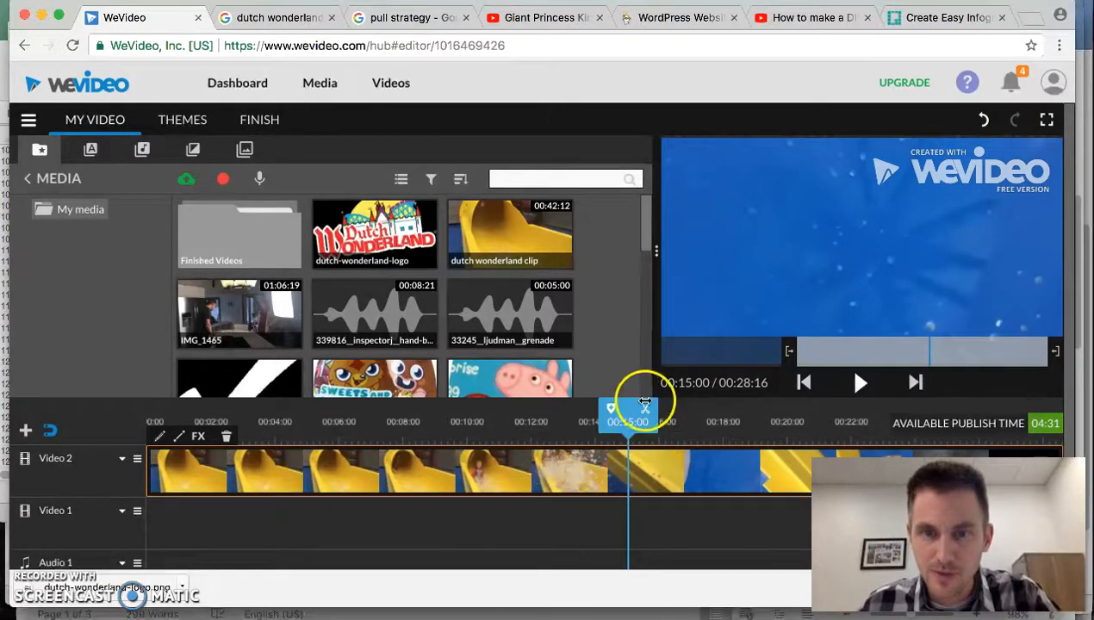
{"action": "left_click", "coordinate": [647, 412]}
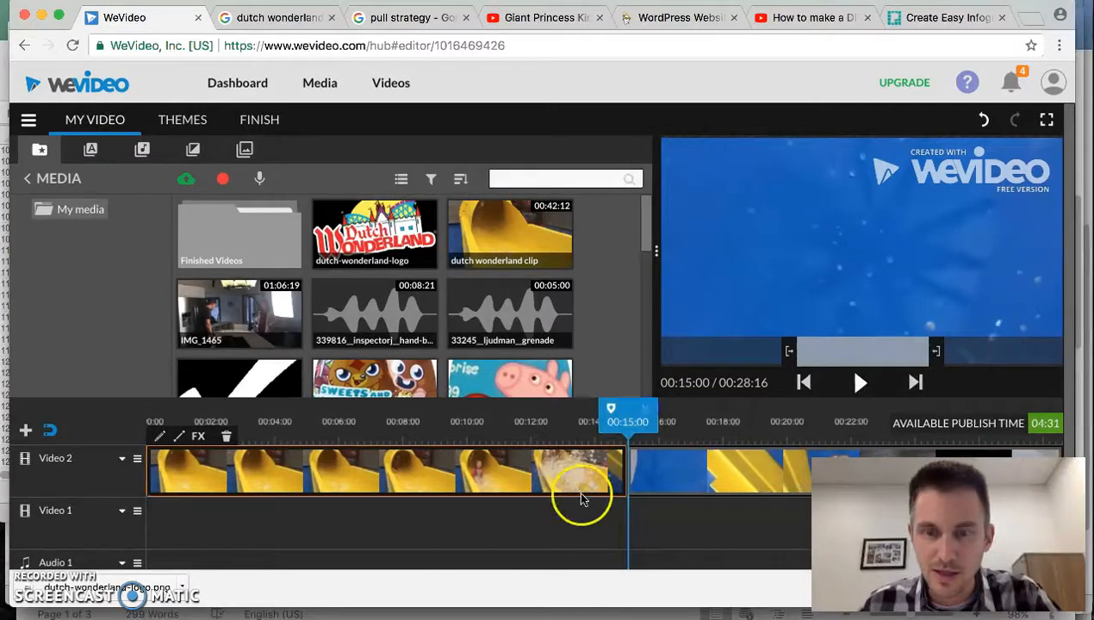
{"action": "left_click", "coordinate": [661, 479]}
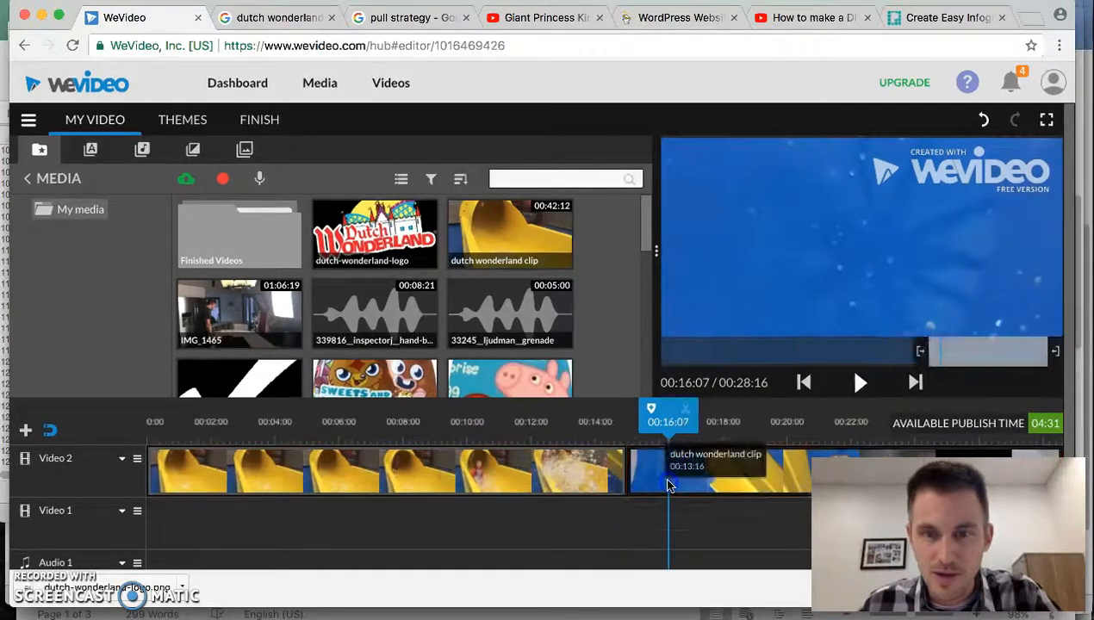
{"action": "key", "text": "Delete"}
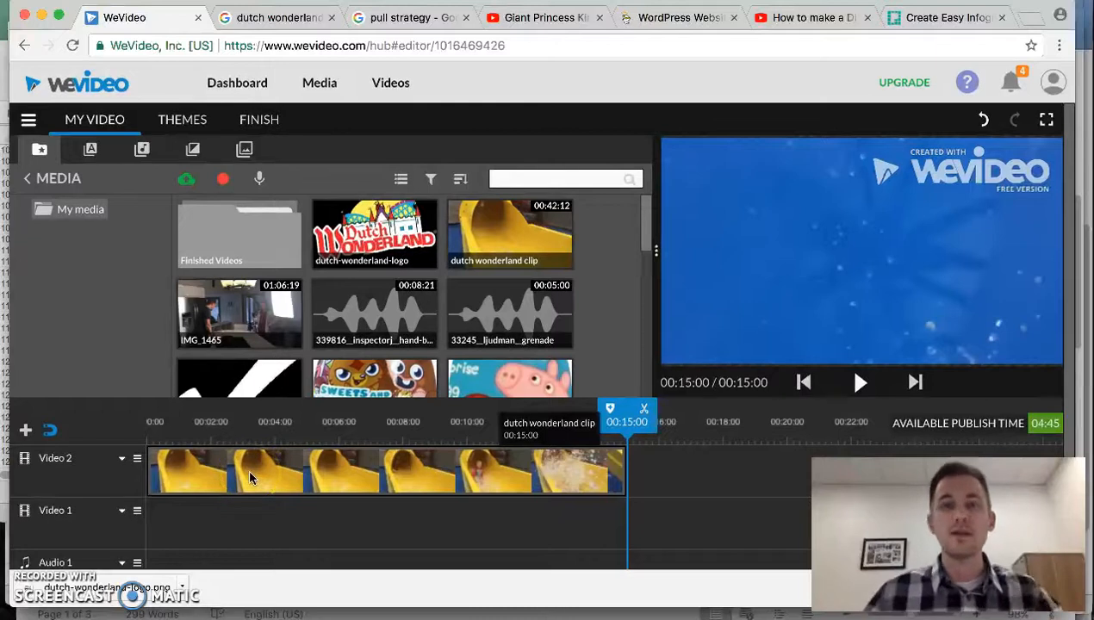
Step: Play the trimmed clip from the beginning to the end to review the edit
{"action": "left_click_drag", "start_coordinate": [640, 424], "coordinate": [129, 431]}
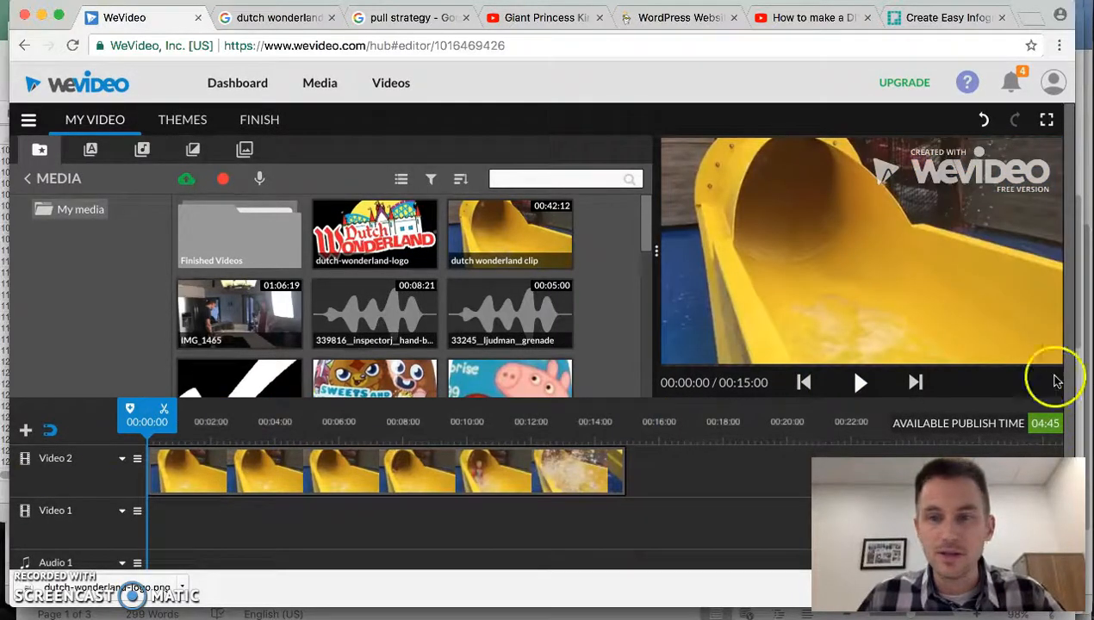
{"action": "left_click", "coordinate": [864, 383]}
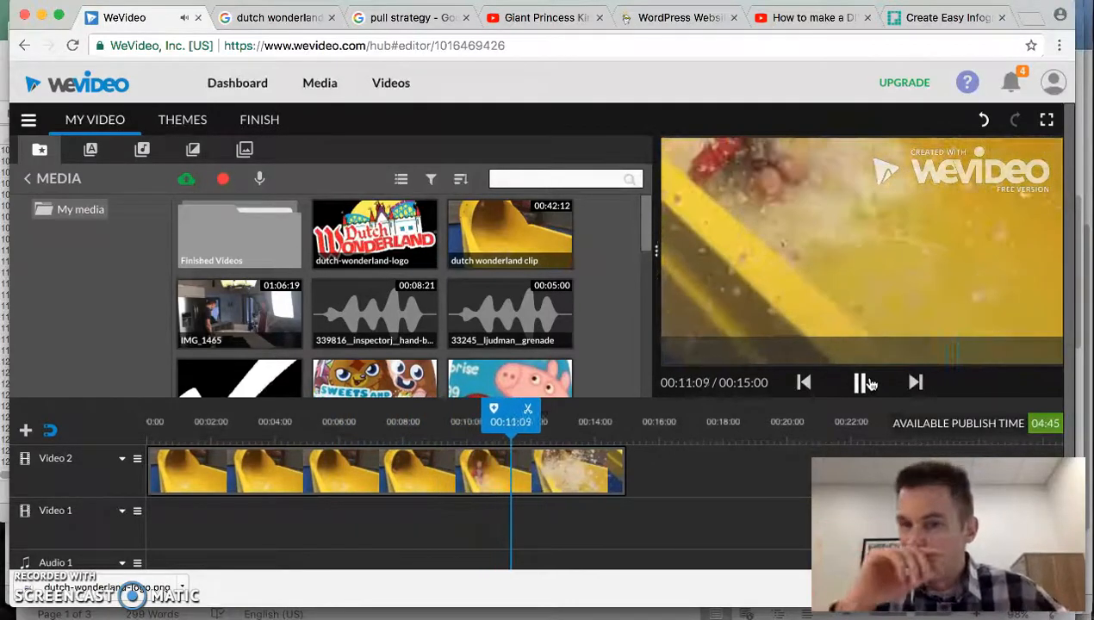
{"action": "left_click", "coordinate": [863, 386]}
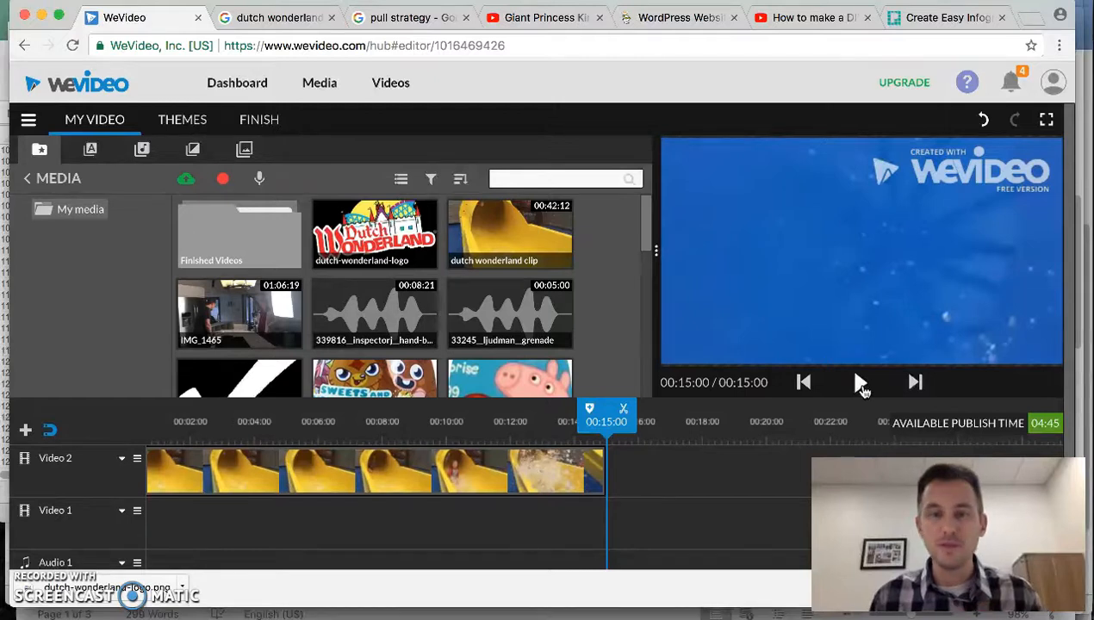
{"action": "left_click", "coordinate": [615, 426]}
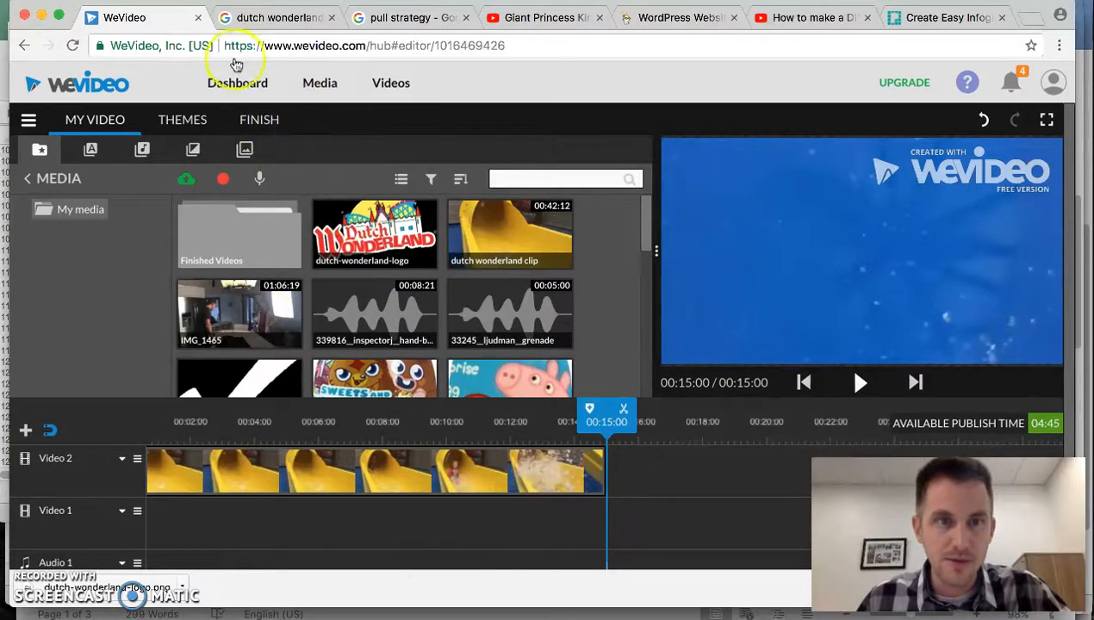
Step: Look over the Dutch Wonderland logo in the Google image results and return to the WeVideo editor
{"action": "left_click", "coordinate": [256, 17]}
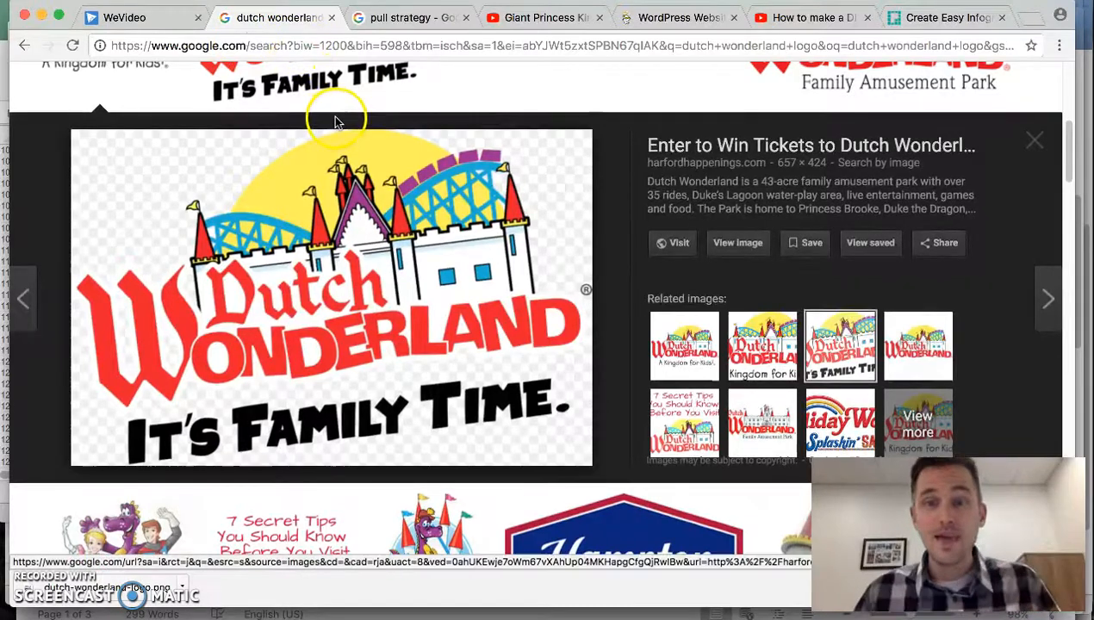
{"action": "scroll", "coordinate": [259, 185], "scroll_direction": "up", "scroll_amount": 5}
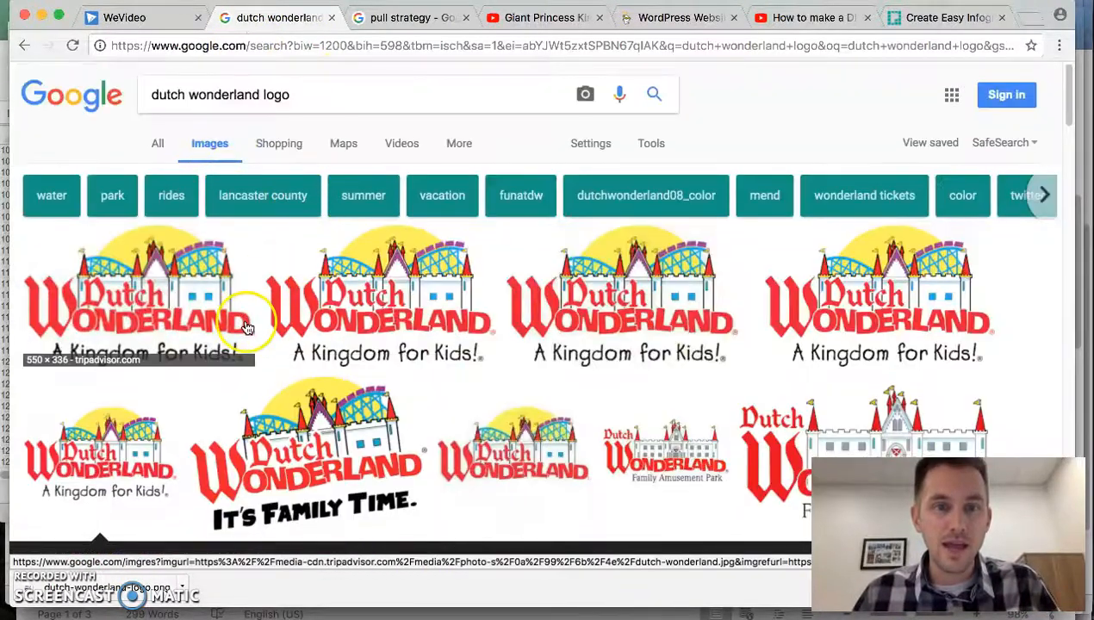
{"action": "scroll", "coordinate": [244, 317], "scroll_direction": "down", "scroll_amount": 4}
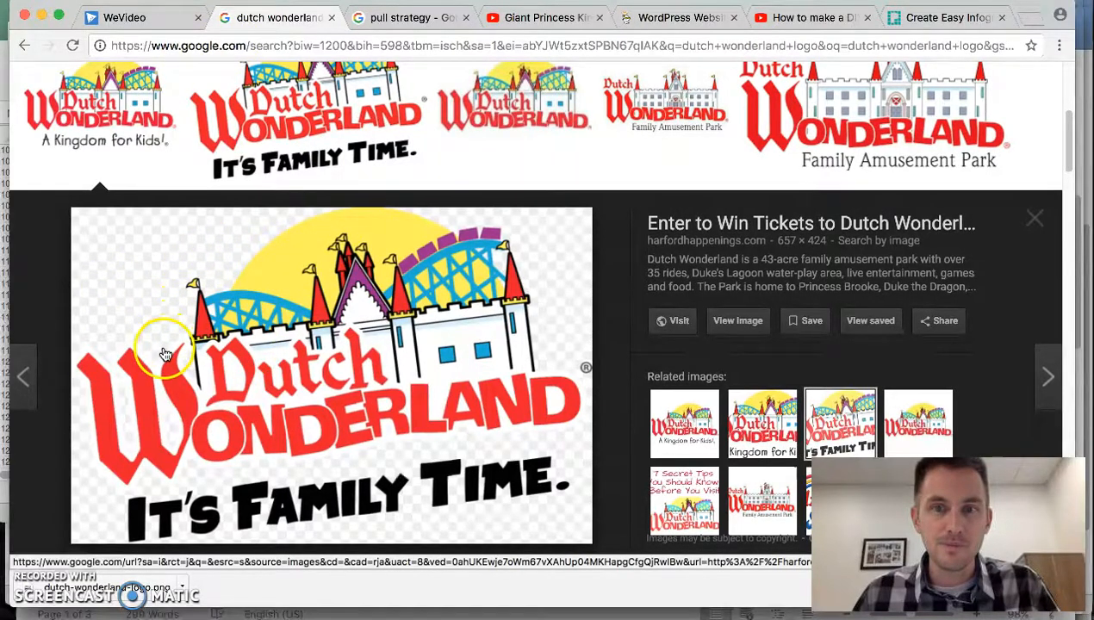
{"action": "left_click", "coordinate": [136, 19]}
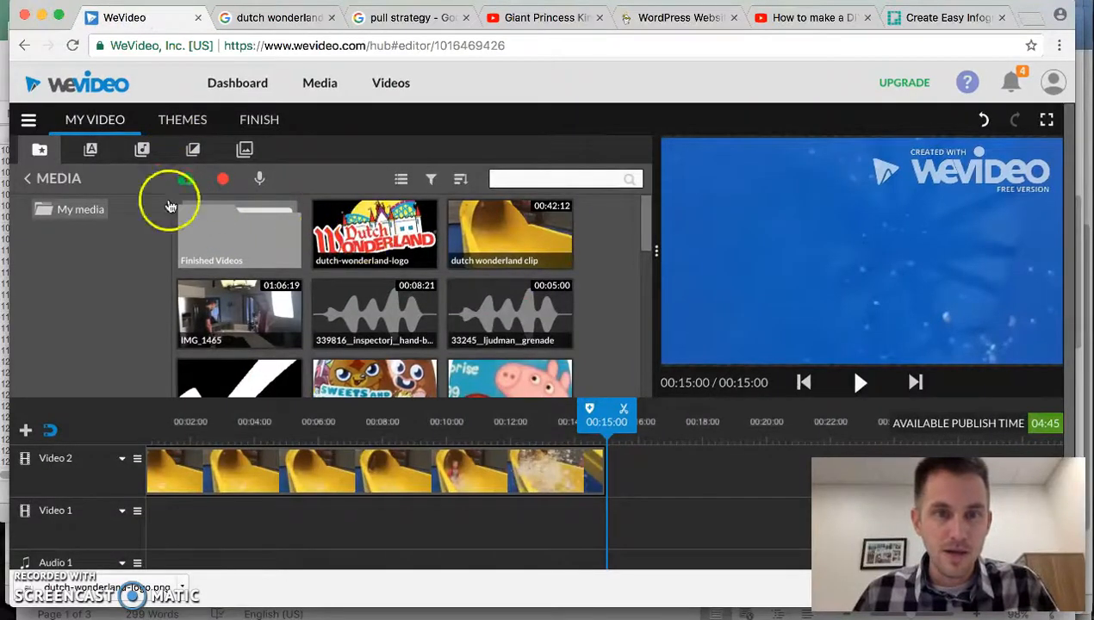
Step: Place the dutch-wonderland-logo image on Video 1 beneath the second half of the slide clip and preview from 00:07:06
{"action": "left_click_drag", "start_coordinate": [385, 231], "coordinate": [394, 515]}
{"action": "left_click_drag", "start_coordinate": [371, 428], "coordinate": [359, 427]}
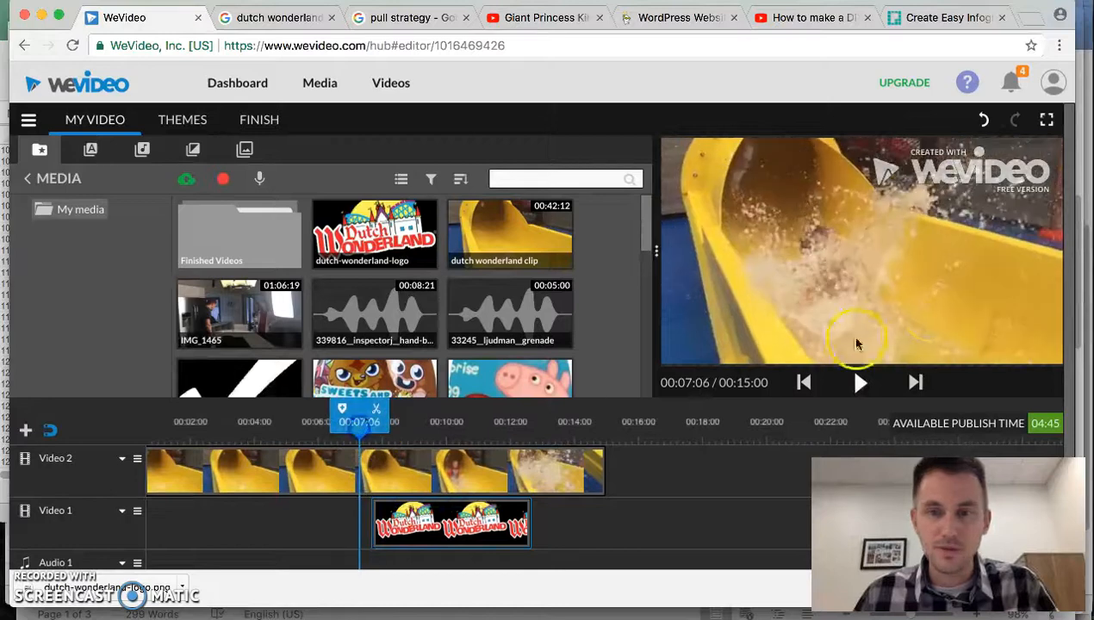
{"action": "left_click", "coordinate": [860, 382]}
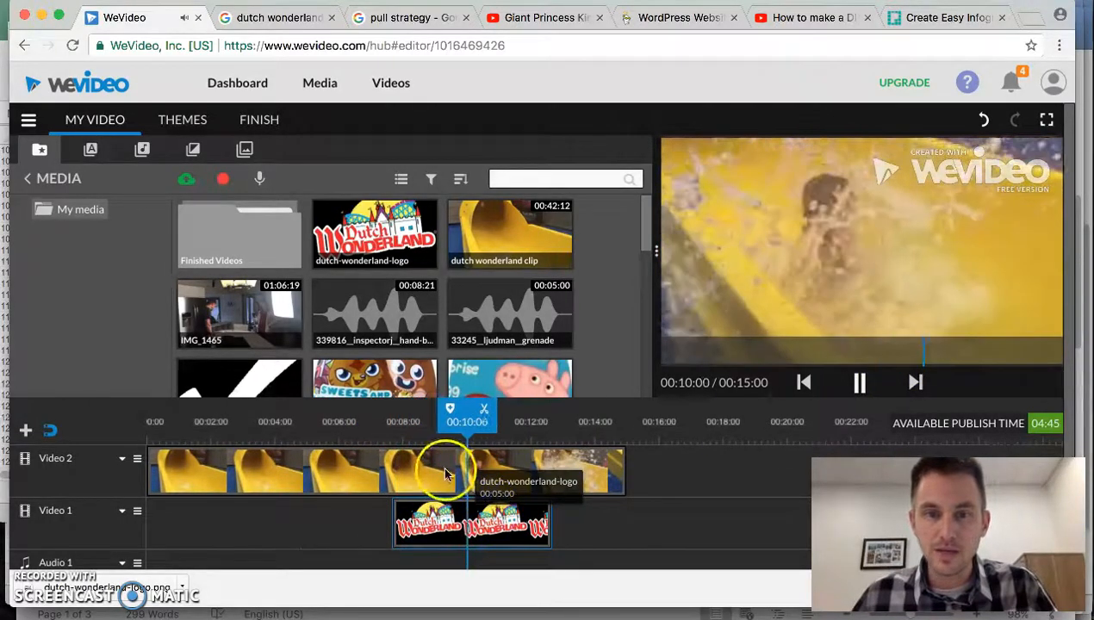
{"action": "left_click", "coordinate": [856, 383]}
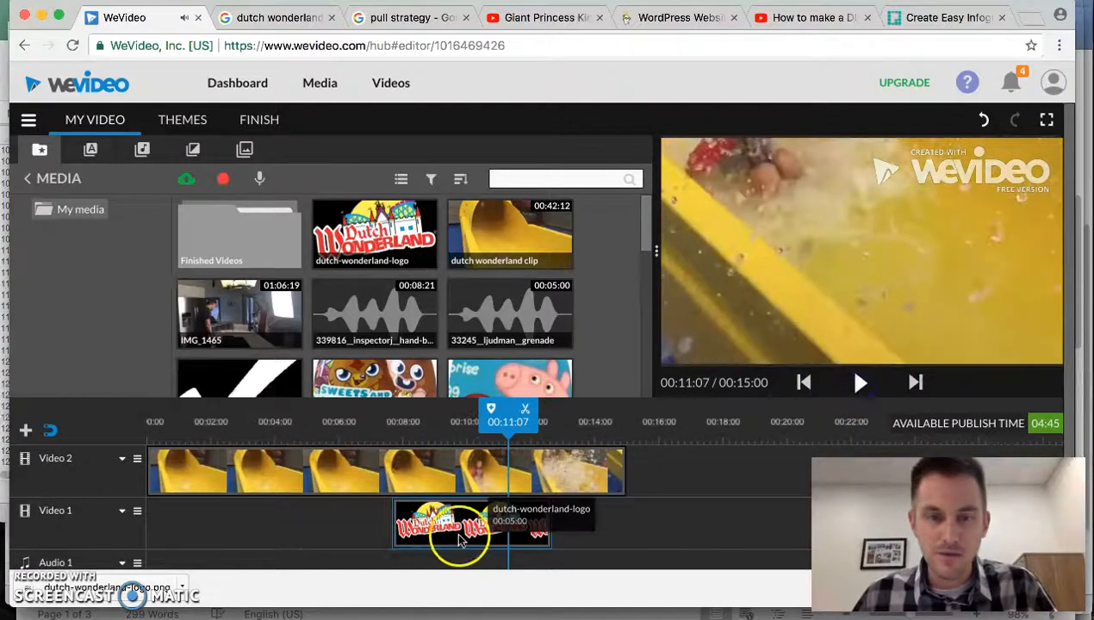
Step: Swap the tracks so the slide clip starts Video 1 and the logo overlays it on Video 2, and preview from 00:06:01
{"action": "left_click_drag", "start_coordinate": [379, 534], "coordinate": [167, 519]}
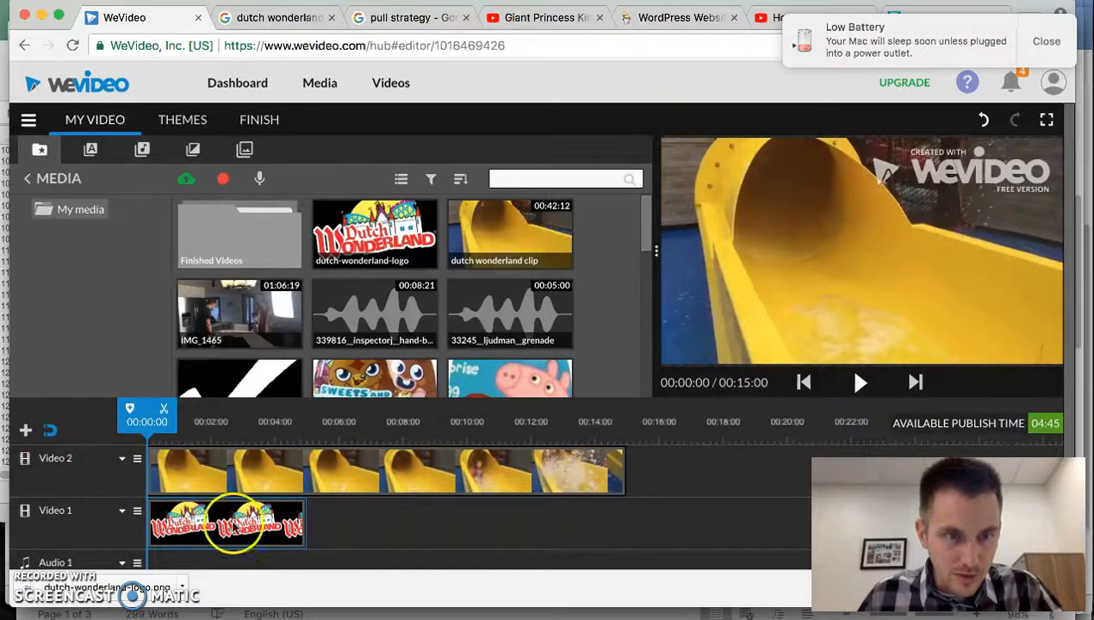
{"action": "left_click_drag", "start_coordinate": [314, 474], "coordinate": [431, 480]}
{"action": "left_click_drag", "start_coordinate": [439, 526], "coordinate": [293, 541]}
{"action": "left_click_drag", "start_coordinate": [149, 418], "coordinate": [355, 441]}
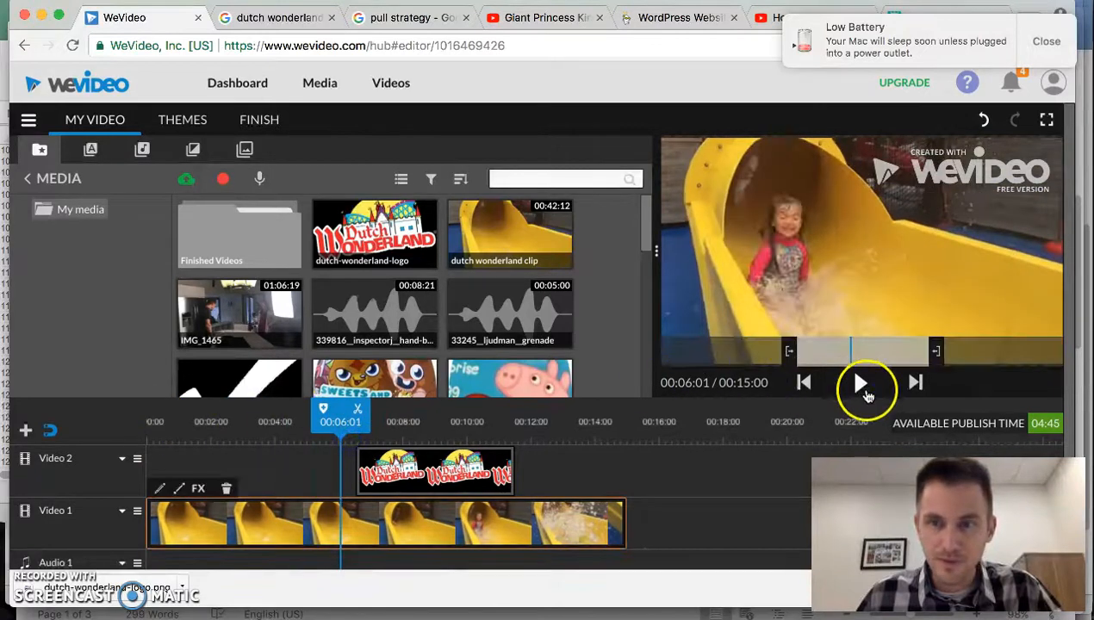
{"action": "left_click", "coordinate": [864, 390]}
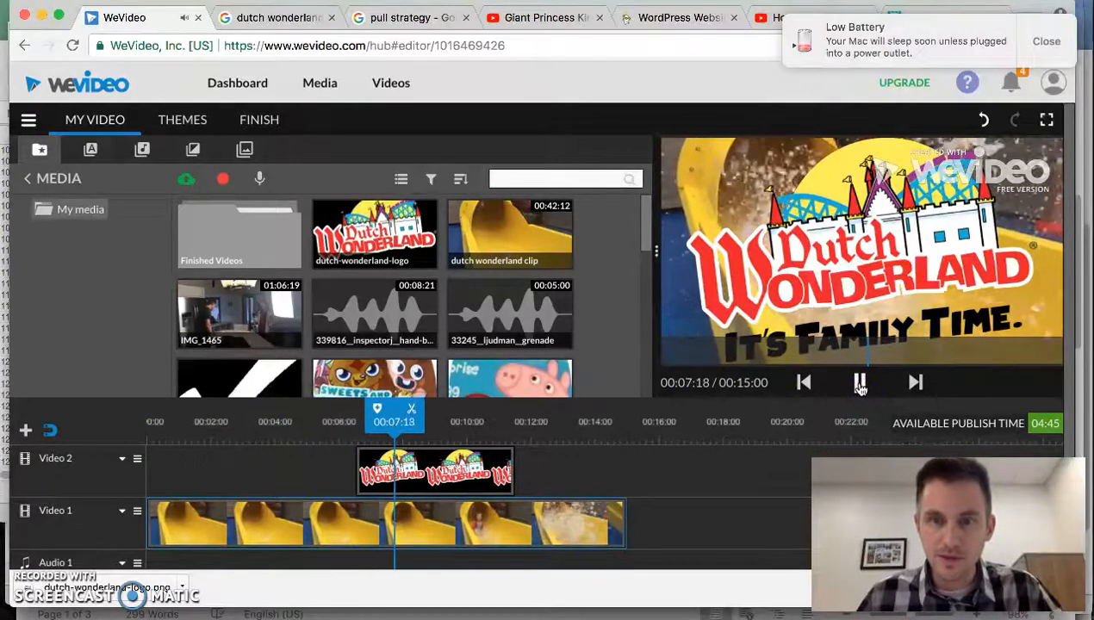
{"action": "left_click", "coordinate": [191, 474]}
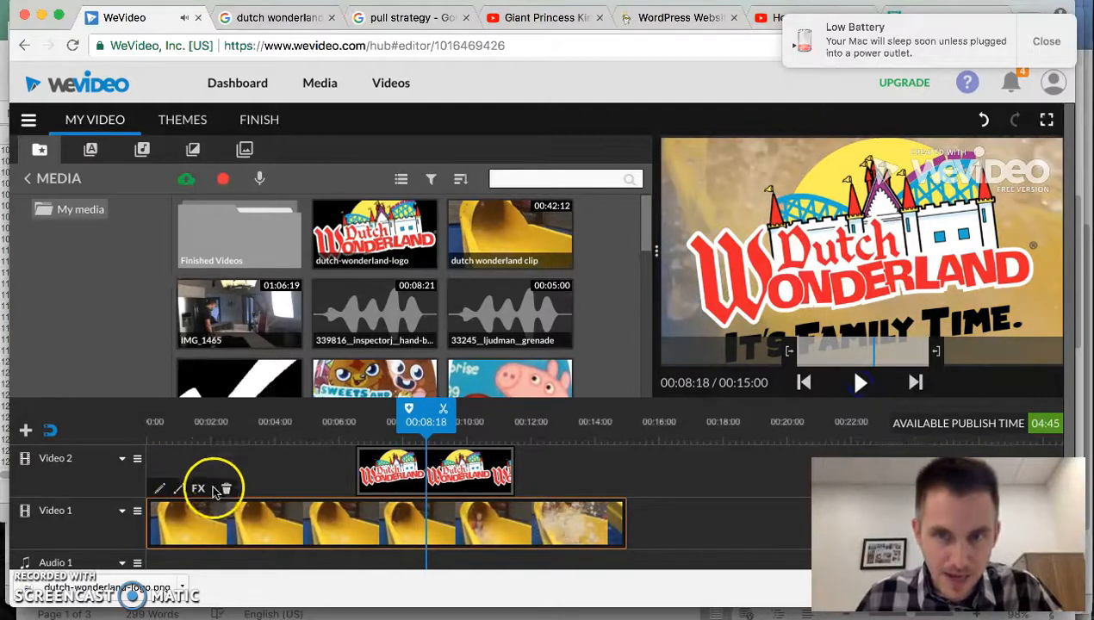
Step: Shift the logo clip slightly on Video 2 to start at about 00:06:18 and play that section
{"action": "left_click", "coordinate": [367, 466]}
{"action": "left_click_drag", "start_coordinate": [413, 455], "coordinate": [397, 466]}
{"action": "left_click_drag", "start_coordinate": [352, 422], "coordinate": [343, 421]}
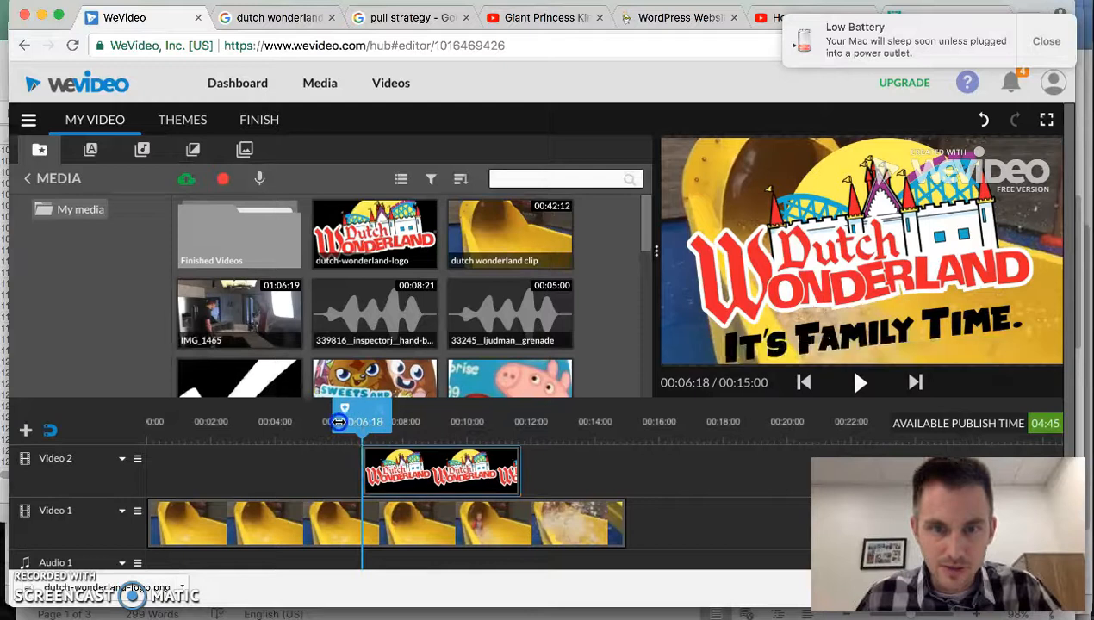
{"action": "left_click", "coordinate": [859, 383]}
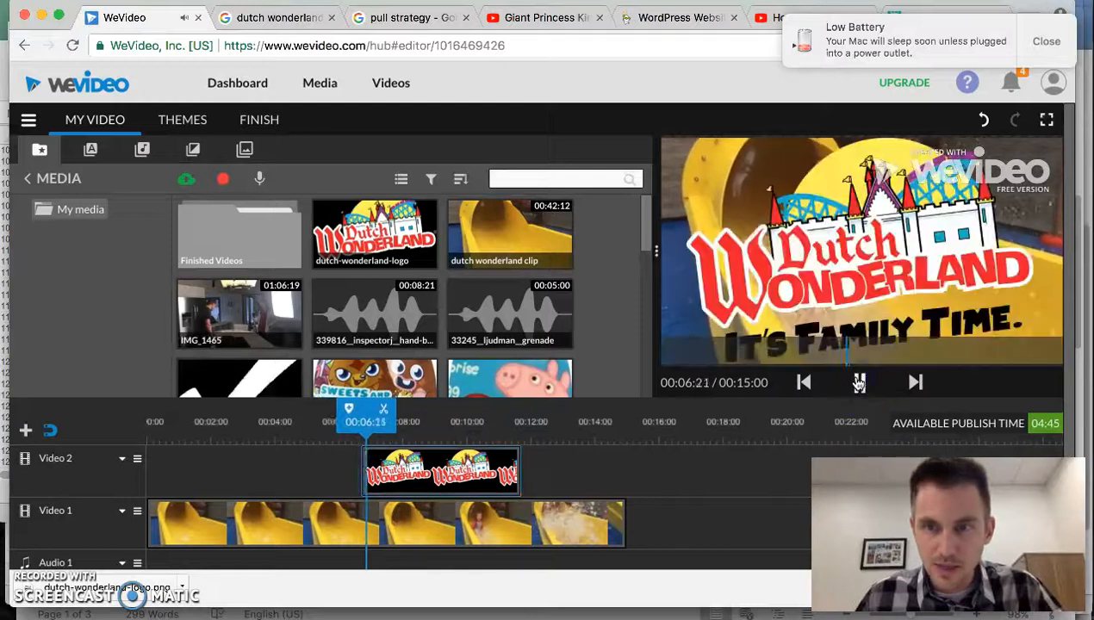
{"action": "left_click", "coordinate": [495, 455]}
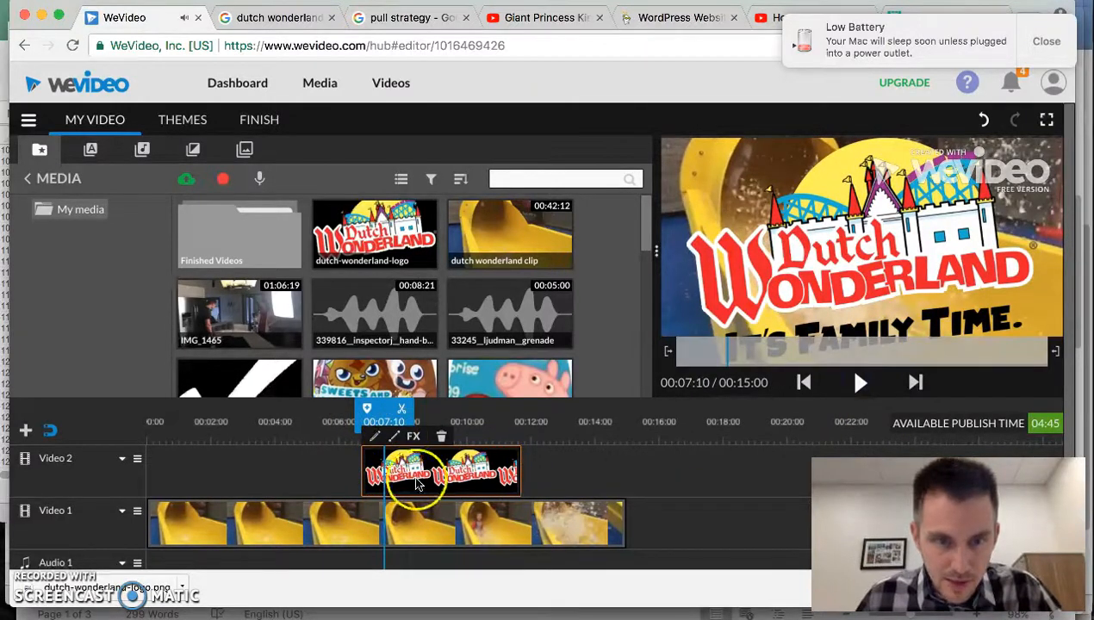
Step: Animate the logo clip to grow from a start scale of 0.01 to an end scale of 1
{"action": "double_click", "coordinate": [480, 473]}
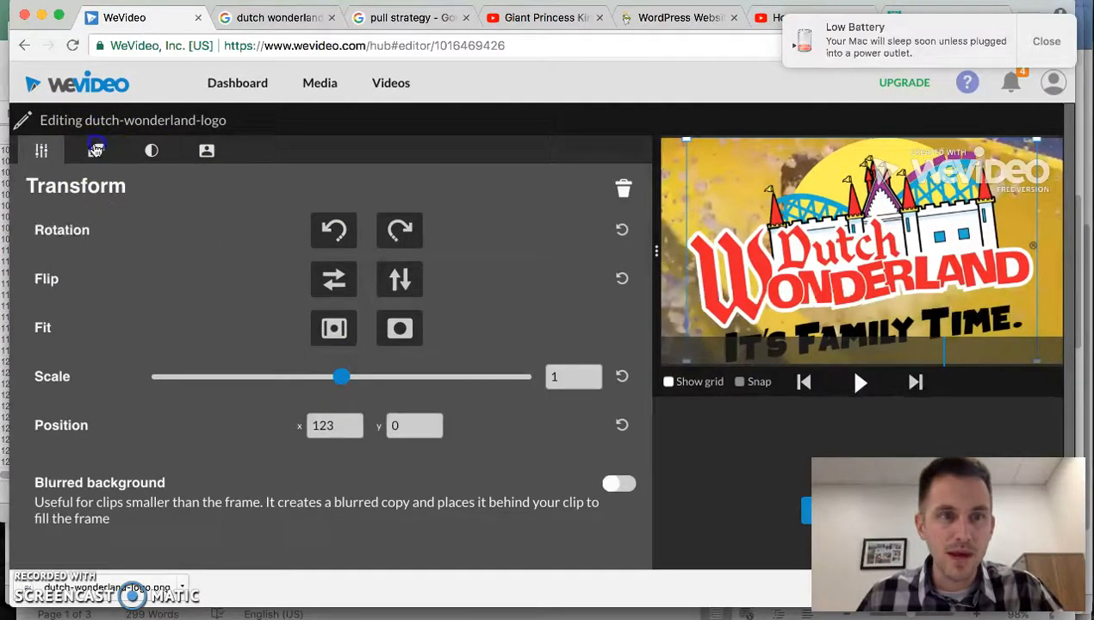
{"action": "left_click", "coordinate": [96, 150]}
{"action": "left_click_drag", "start_coordinate": [341, 306], "coordinate": [161, 320]}
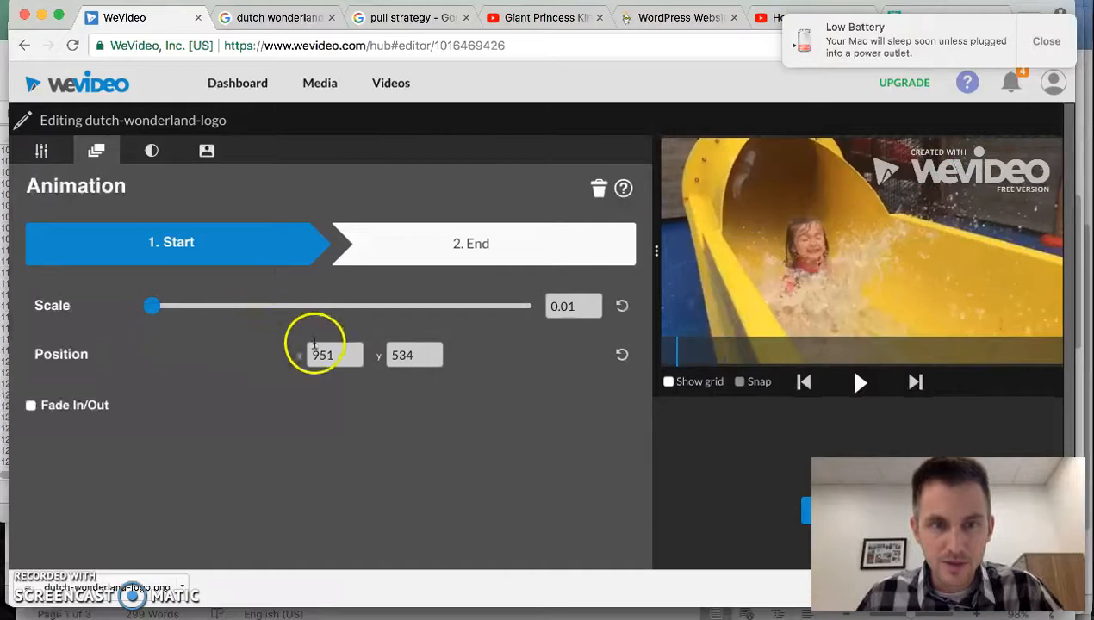
{"action": "left_click", "coordinate": [472, 250]}
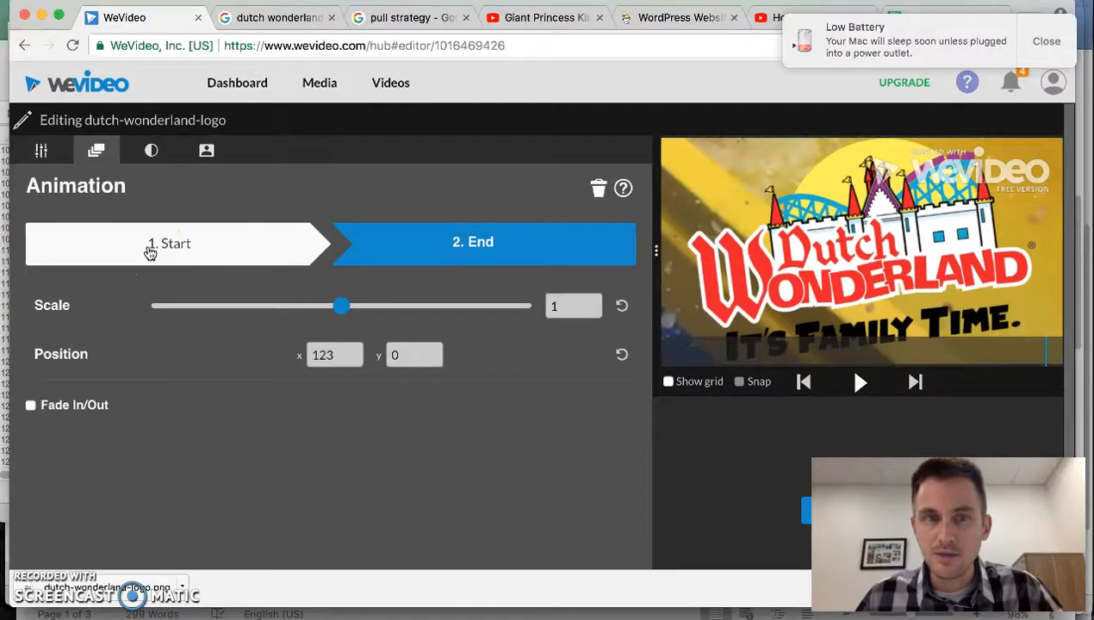
{"action": "left_click", "coordinate": [808, 515]}
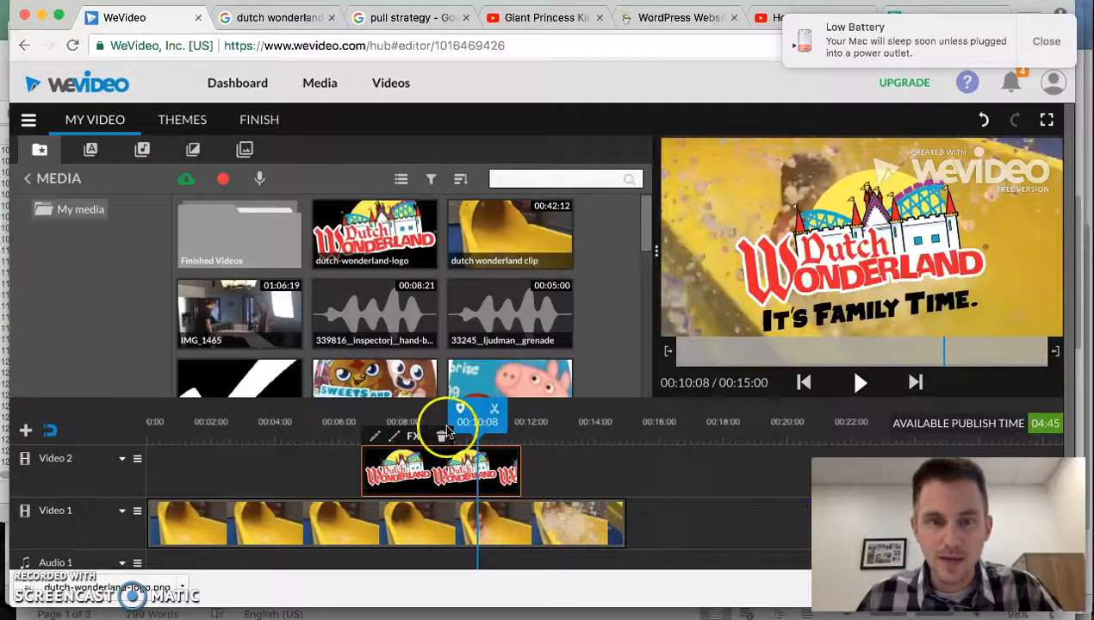
Step: Preview the logo animation from 00:06:03 and shorten the logo clip to end at about 00:09:02
{"action": "left_click_drag", "start_coordinate": [478, 421], "coordinate": [346, 421]}
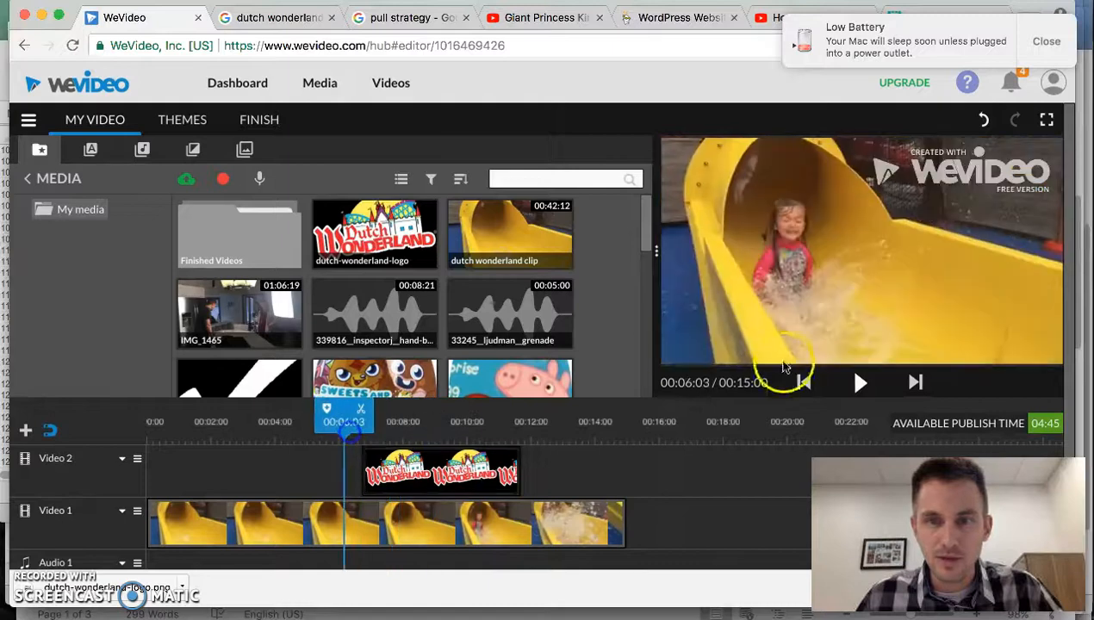
{"action": "left_click", "coordinate": [860, 382]}
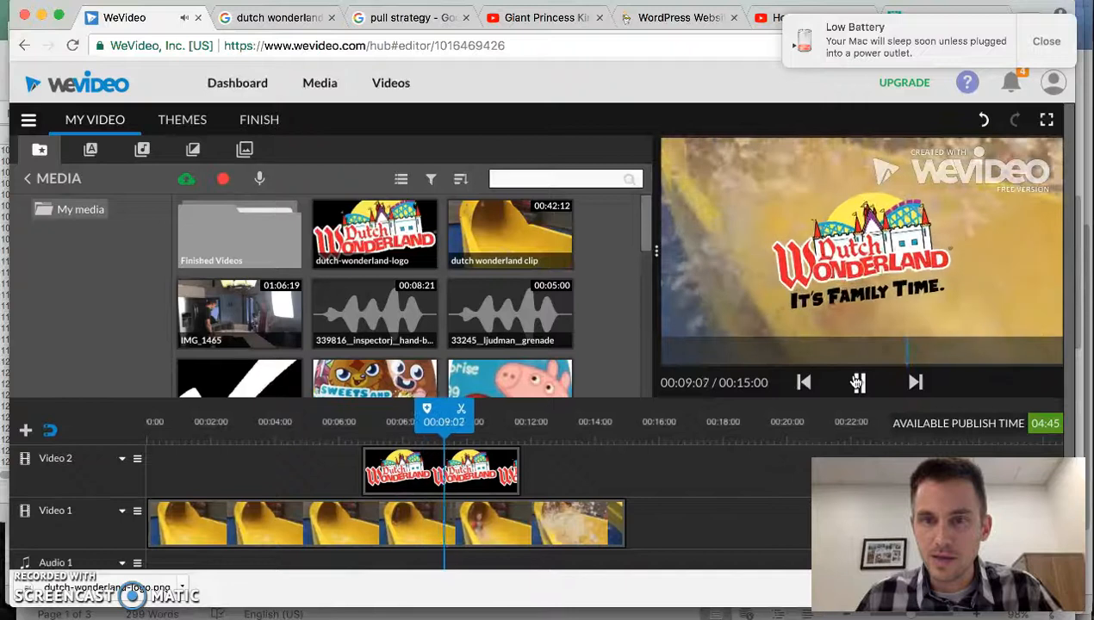
{"action": "left_click", "coordinate": [858, 383]}
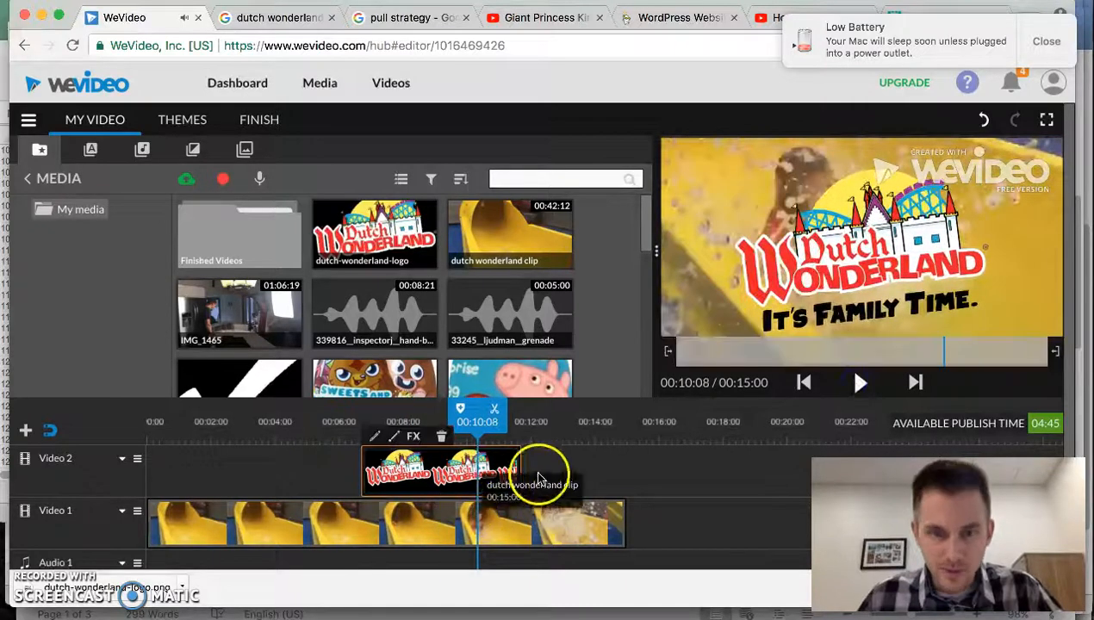
{"action": "left_click_drag", "start_coordinate": [520, 466], "coordinate": [342, 440]}
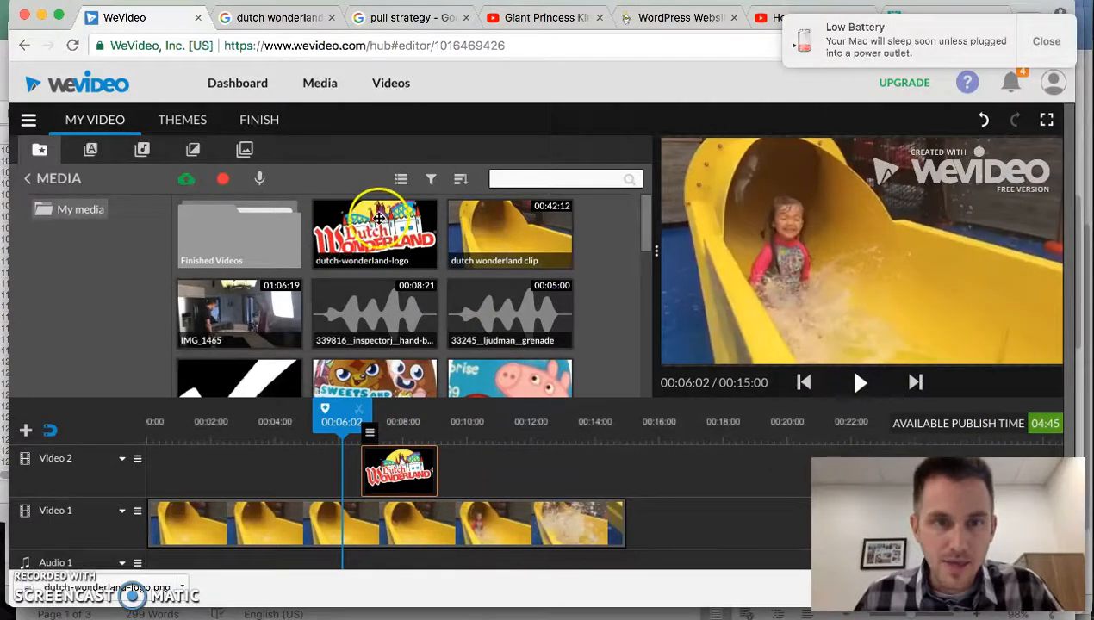
Step: Add a second dutch-wonderland-logo clip directly after the animated one on Video 2 and trim it to end at about 00:12:04
{"action": "left_click_drag", "start_coordinate": [376, 217], "coordinate": [460, 465]}
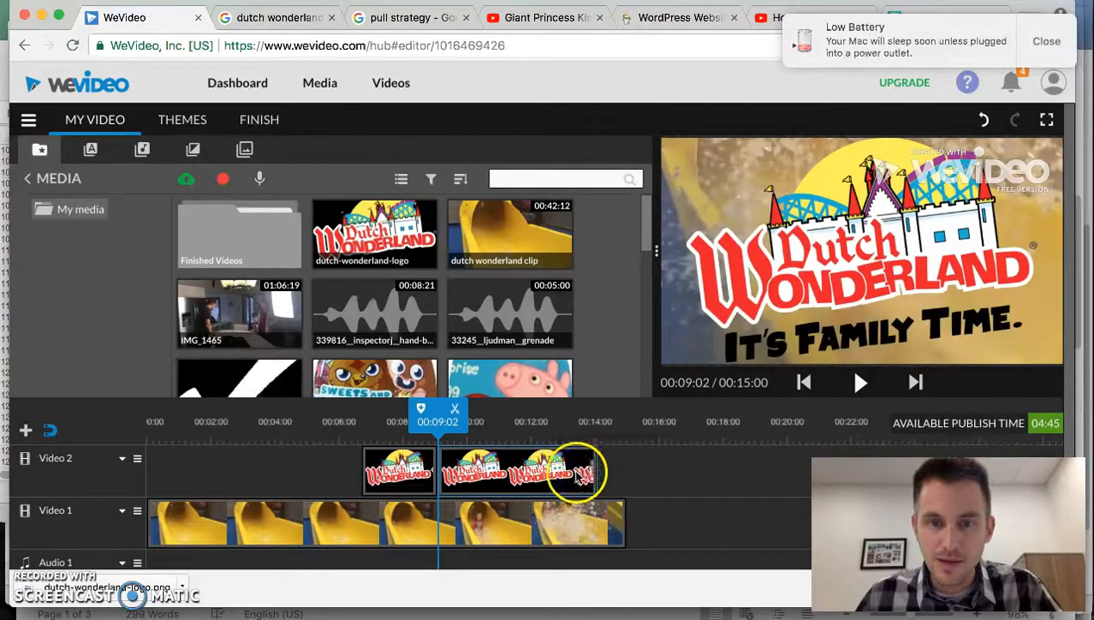
{"action": "left_click_drag", "start_coordinate": [395, 417], "coordinate": [307, 419]}
{"action": "left_click", "coordinate": [881, 381]}
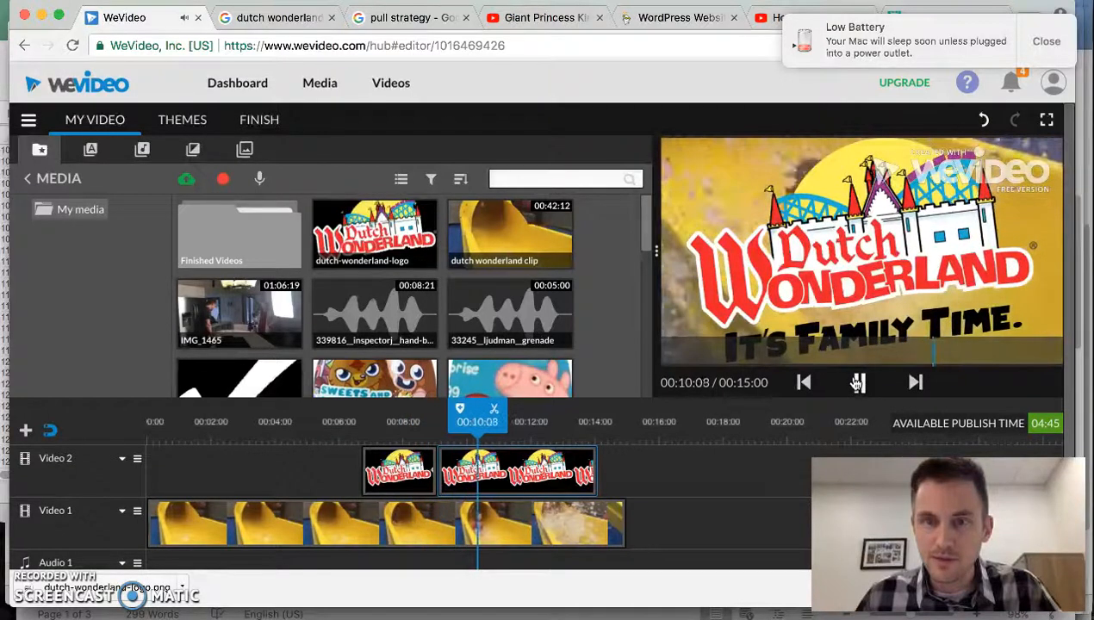
{"action": "left_click", "coordinate": [858, 382]}
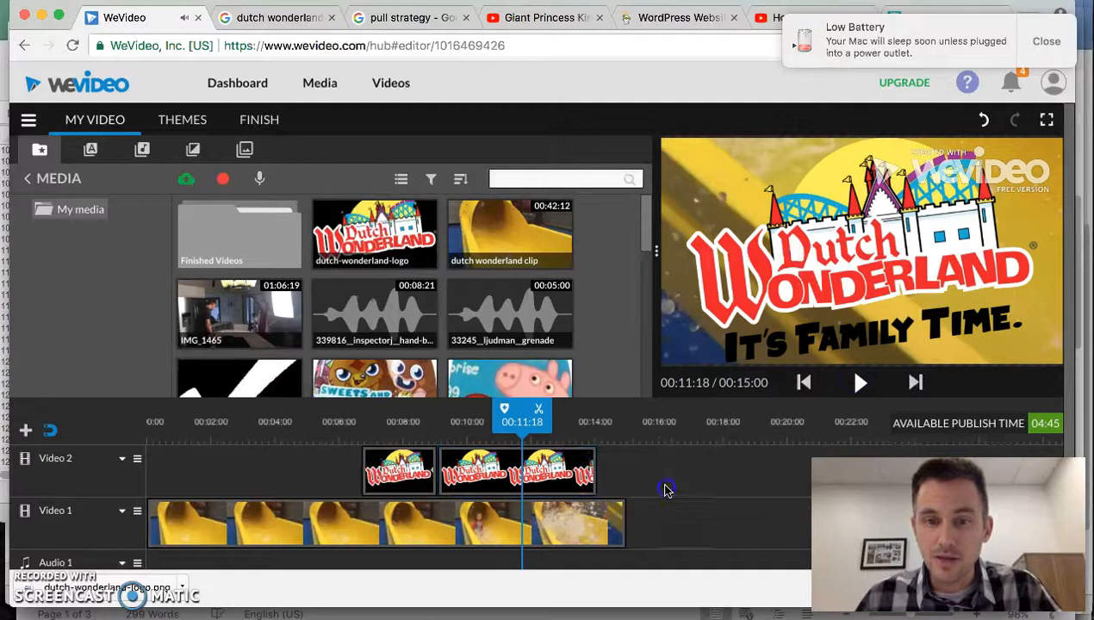
{"action": "left_click", "coordinate": [594, 472]}
{"action": "left_click_drag", "start_coordinate": [594, 473], "coordinate": [536, 472]}
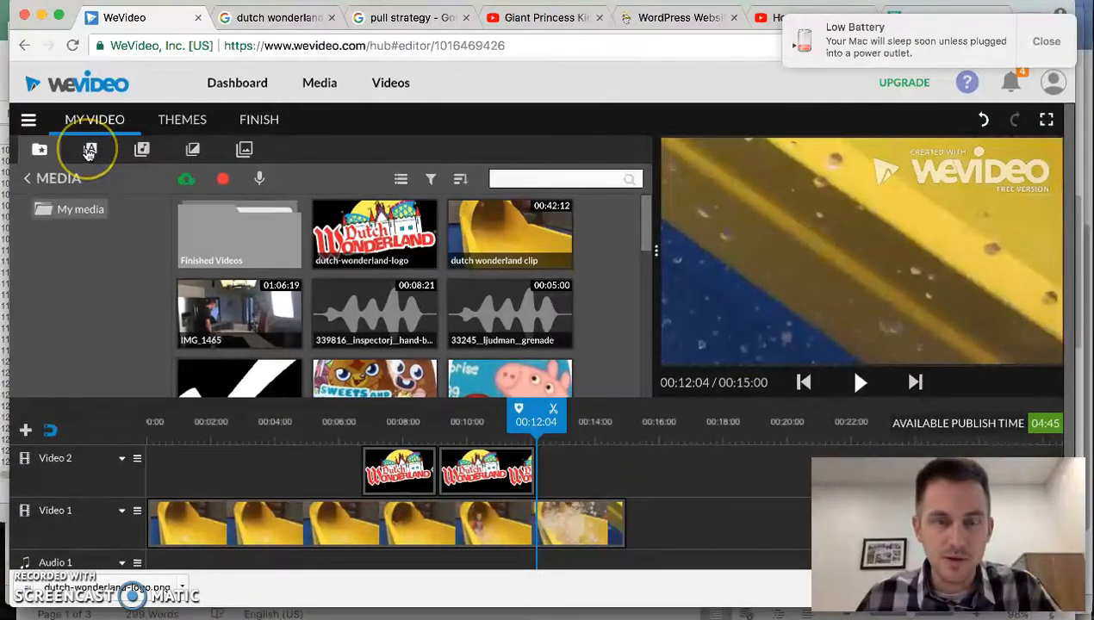
Step: Browse the text templates, enable trying the Motion titles, and preview the Stack - Title template
{"action": "left_click", "coordinate": [40, 151]}
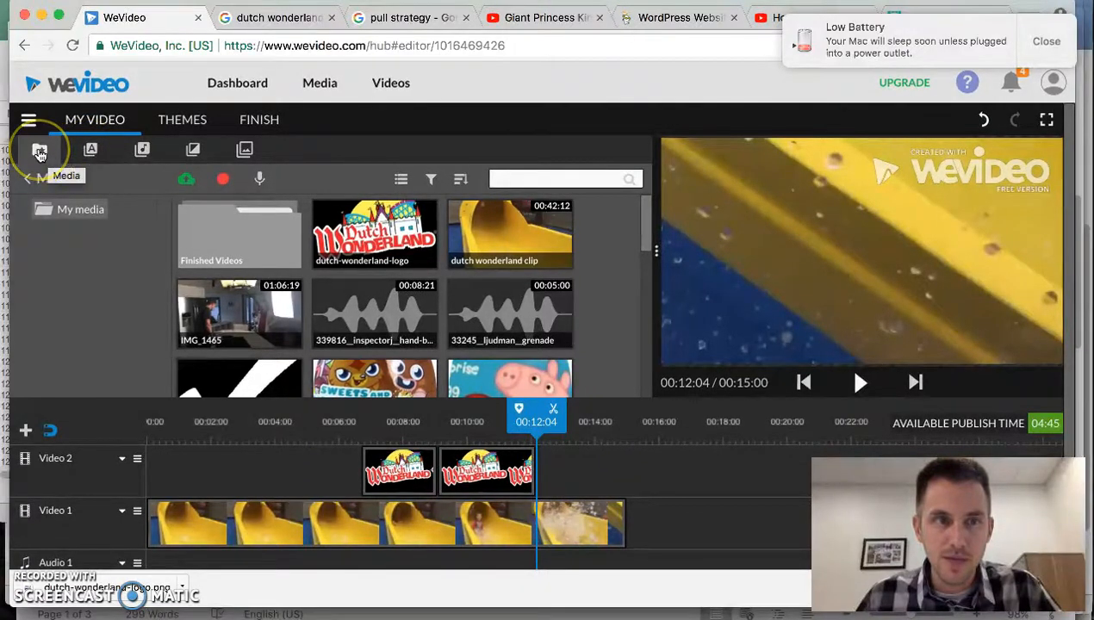
{"action": "left_click", "coordinate": [95, 156]}
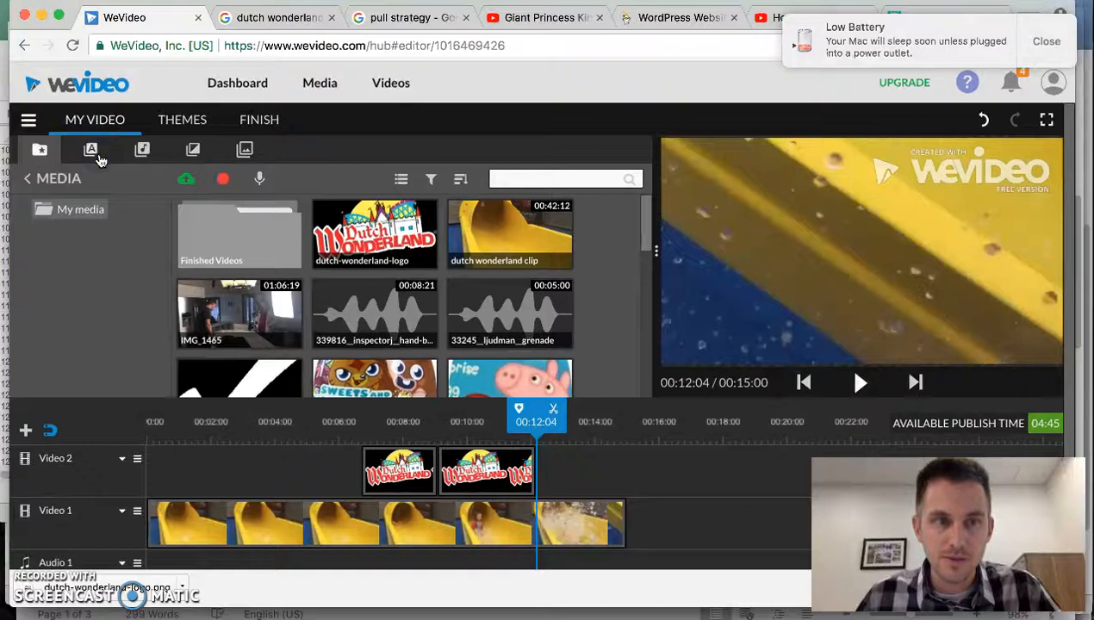
{"action": "left_click", "coordinate": [71, 211]}
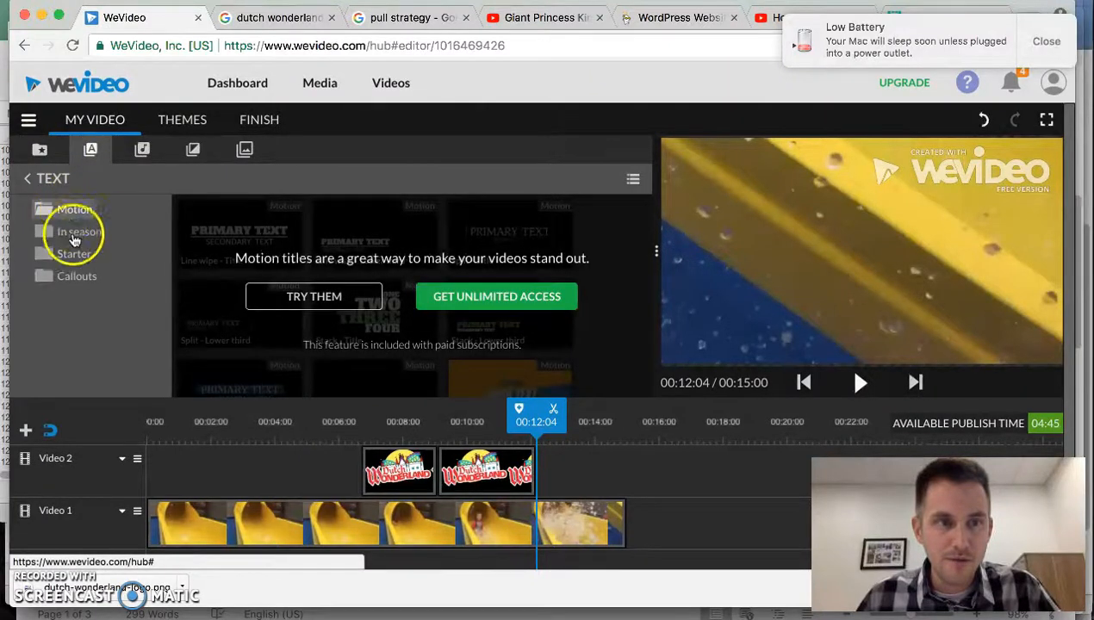
{"action": "left_click", "coordinate": [74, 256]}
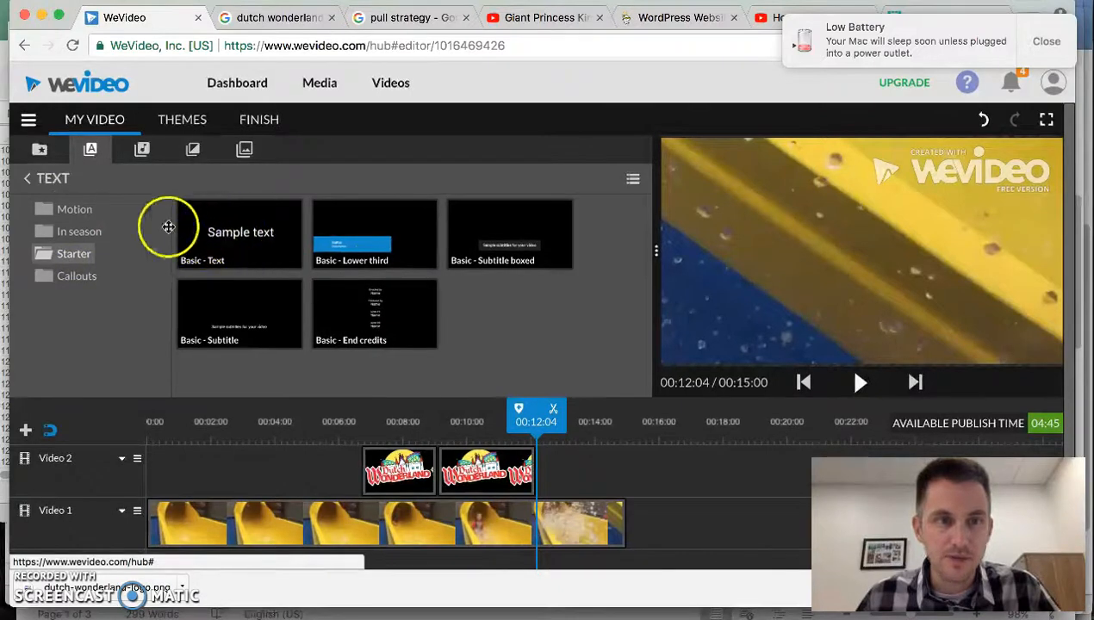
{"action": "left_click", "coordinate": [70, 211]}
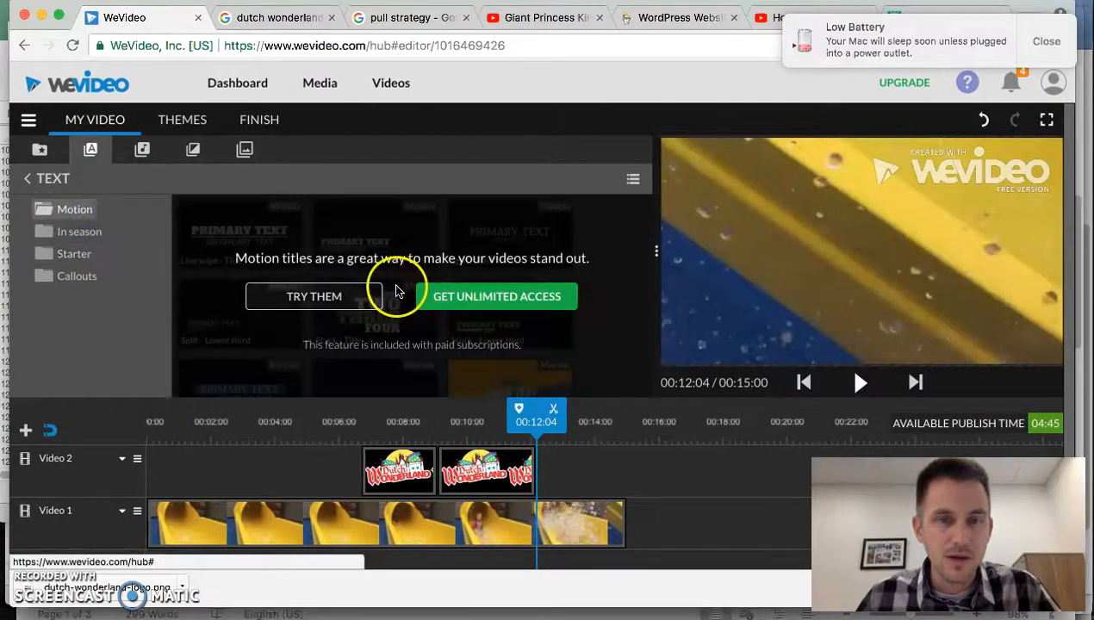
{"action": "left_click", "coordinate": [317, 298]}
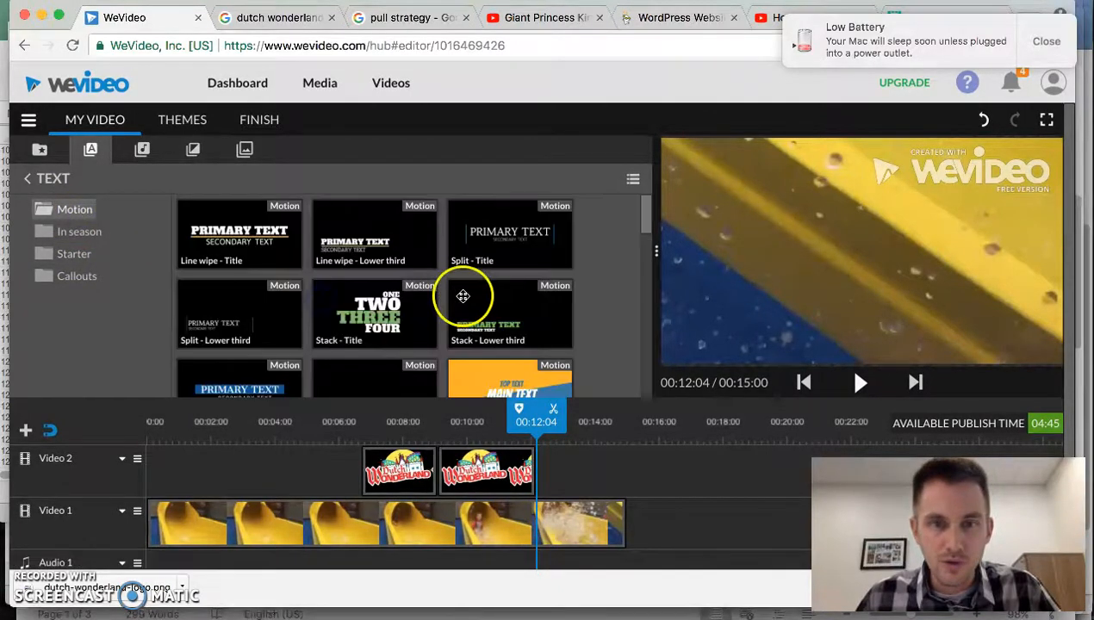
{"action": "left_click", "coordinate": [372, 317]}
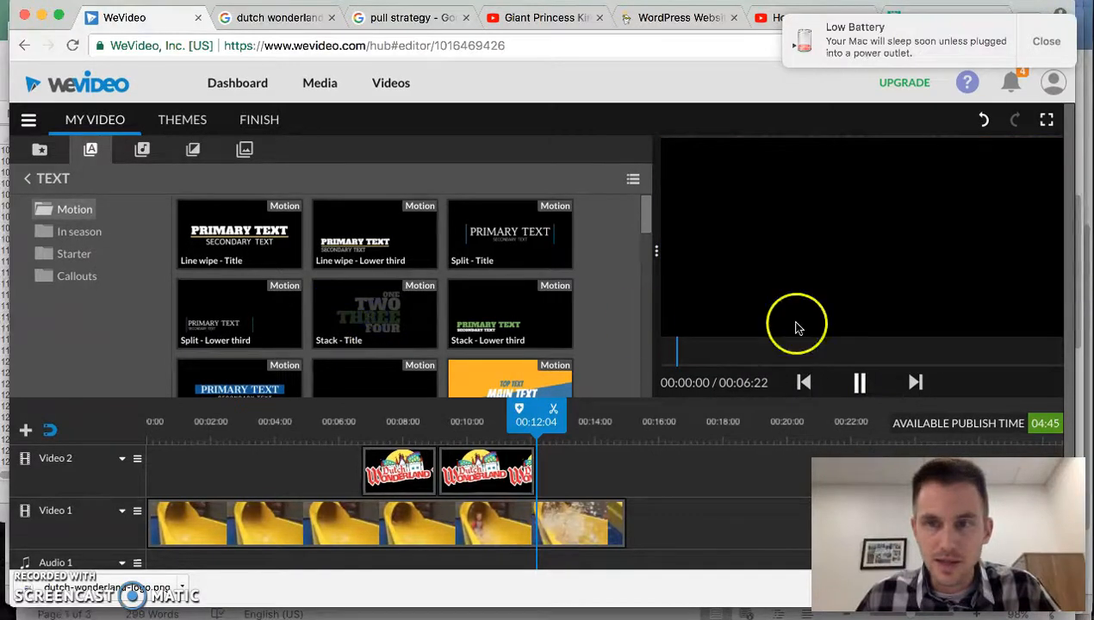
Step: Add the Stack - Title to Video 2 after the second logo and shorten it to match the slide clip's end
{"action": "left_click_drag", "start_coordinate": [388, 323], "coordinate": [566, 471]}
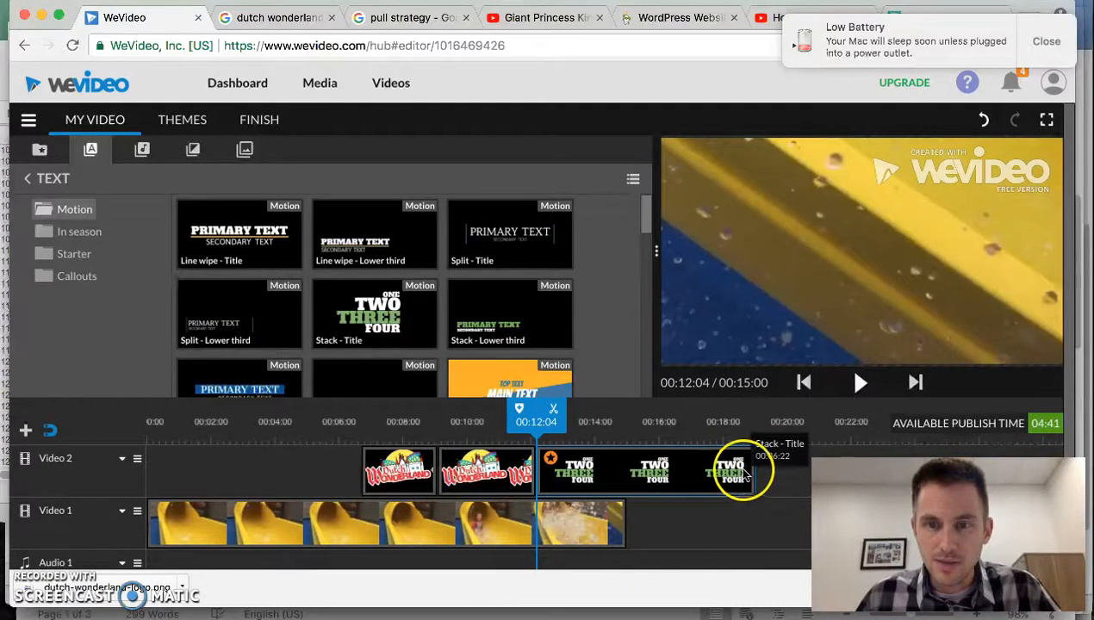
{"action": "left_click", "coordinate": [747, 474]}
{"action": "left_click_drag", "start_coordinate": [752, 475], "coordinate": [621, 478]}
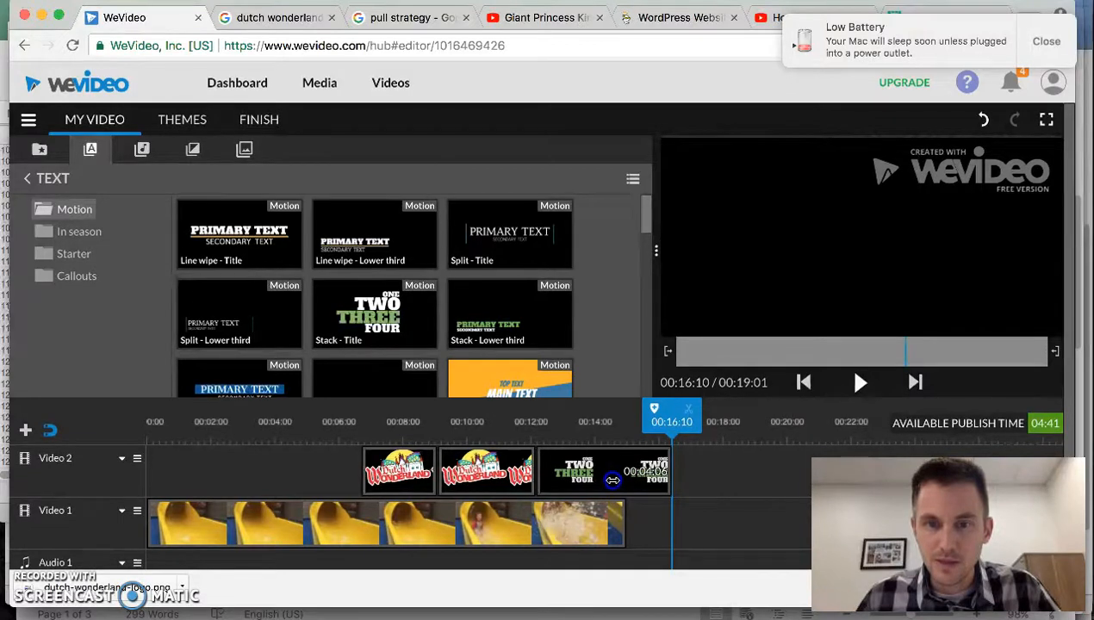
Step: Replace the Stack - Title on Video 2 with the Line wipe - Title and shorten it to end at 00:16:04
{"action": "left_click_drag", "start_coordinate": [613, 480], "coordinate": [610, 484]}
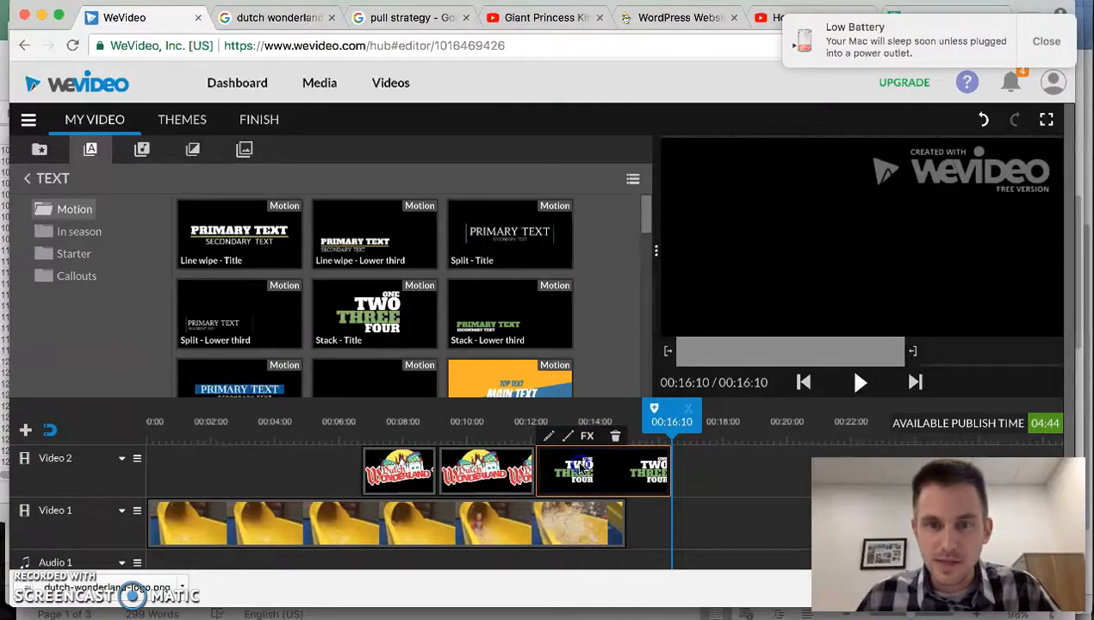
{"action": "key", "text": "Delete"}
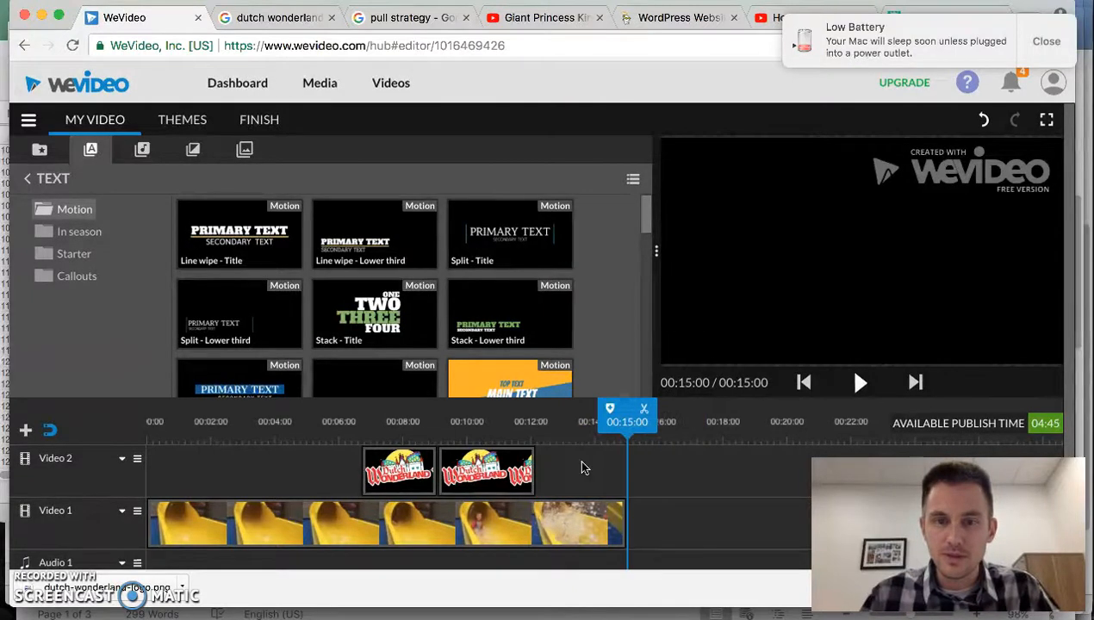
{"action": "scroll", "coordinate": [429, 267], "scroll_direction": "down", "scroll_amount": 1}
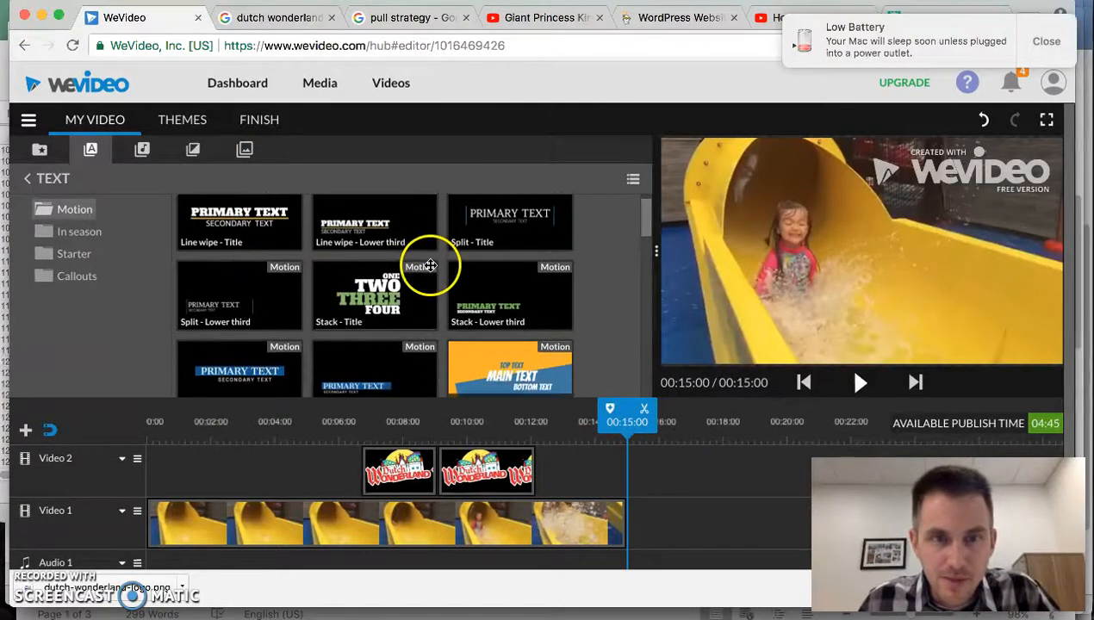
{"action": "left_click", "coordinate": [244, 214]}
{"action": "left_click_drag", "start_coordinate": [309, 246], "coordinate": [536, 477]}
{"action": "left_click_drag", "start_coordinate": [261, 200], "coordinate": [560, 483]}
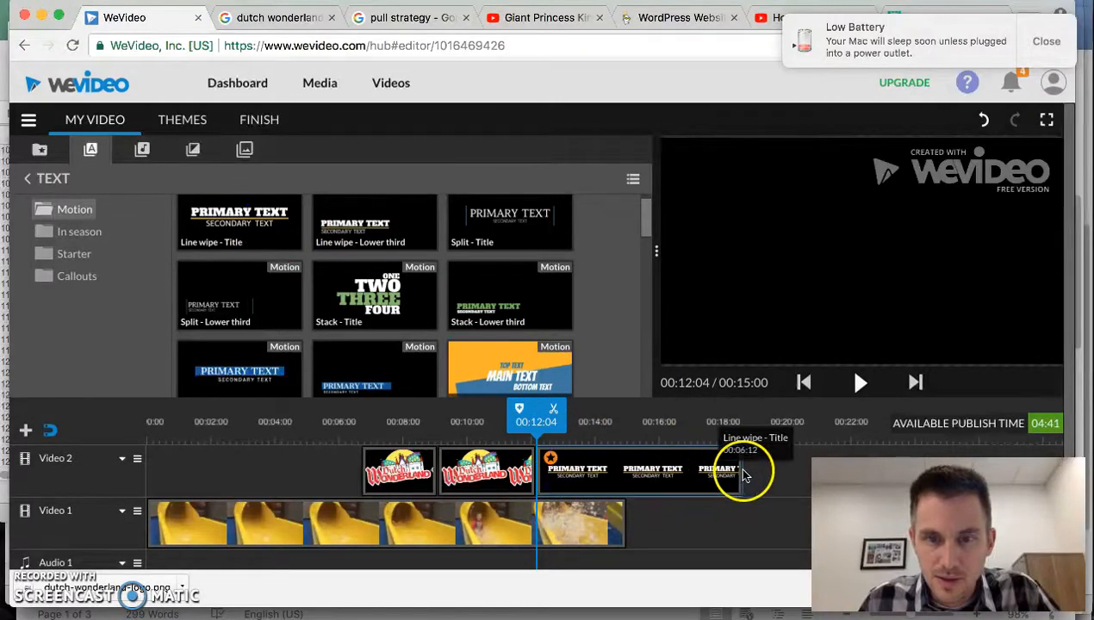
{"action": "left_click_drag", "start_coordinate": [737, 476], "coordinate": [623, 487]}
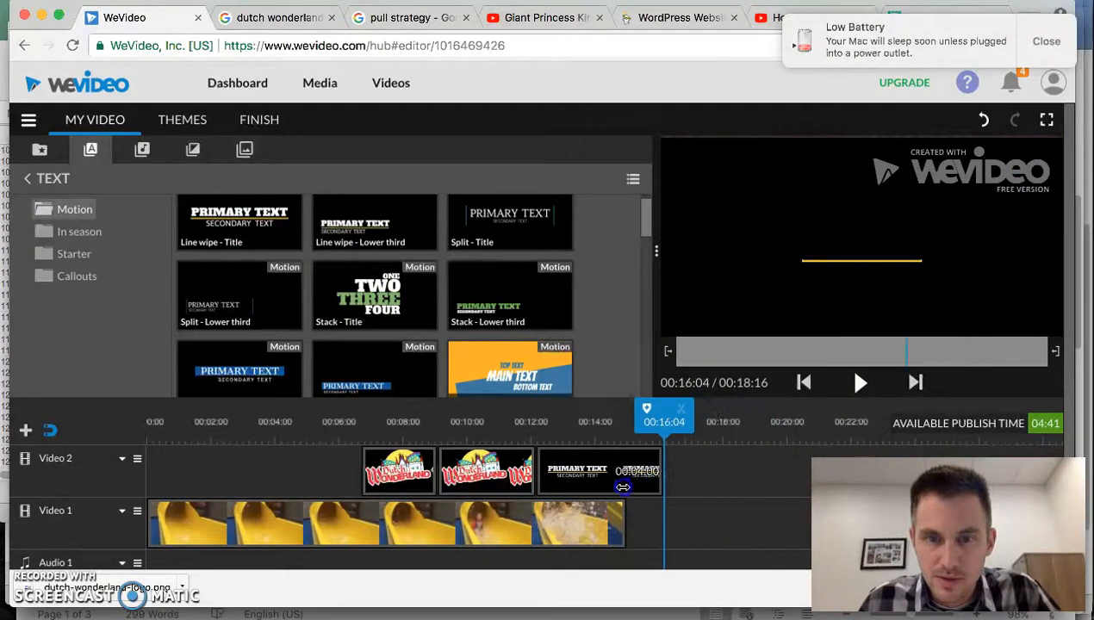
Step: Shorten the second logo clip and move the Line wipe - Title against it to end at 00:15:00, checking the playback
{"action": "left_click", "coordinate": [508, 475]}
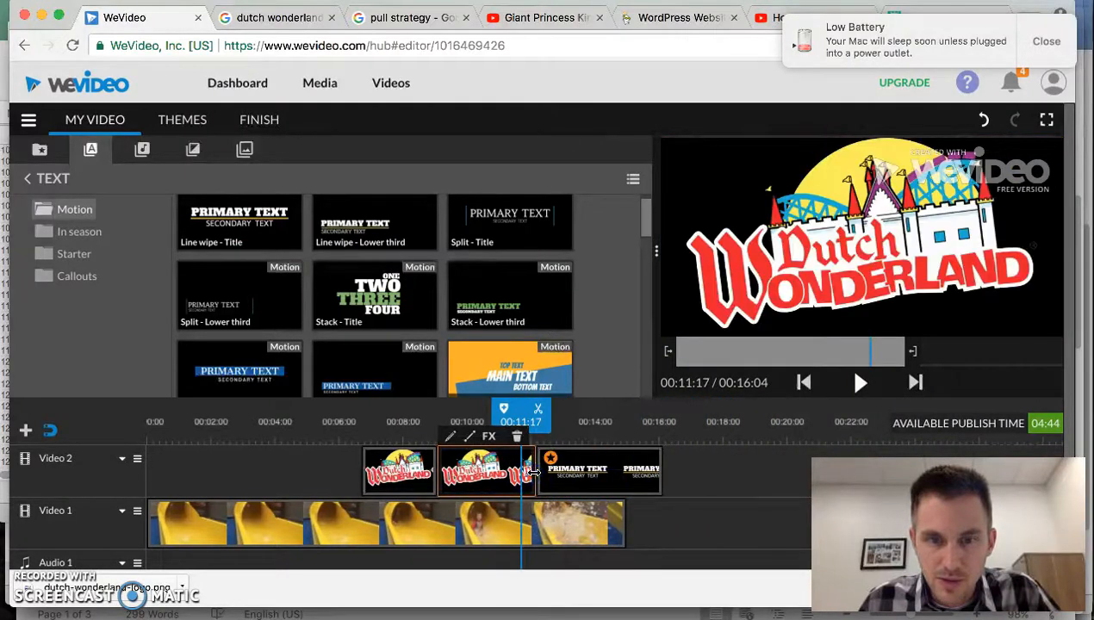
{"action": "left_click_drag", "start_coordinate": [509, 475], "coordinate": [497, 475]}
{"action": "mouse_move", "coordinate": [621, 475]}
{"action": "left_mouse_down"}
{"action": "mouse_move", "coordinate": [582, 473]}
{"action": "mouse_move", "coordinate": [605, 479]}
{"action": "left_mouse_up"}
{"action": "left_click", "coordinate": [684, 485]}
{"action": "left_click_drag", "start_coordinate": [499, 423], "coordinate": [458, 424]}
{"action": "left_click", "coordinate": [860, 383]}
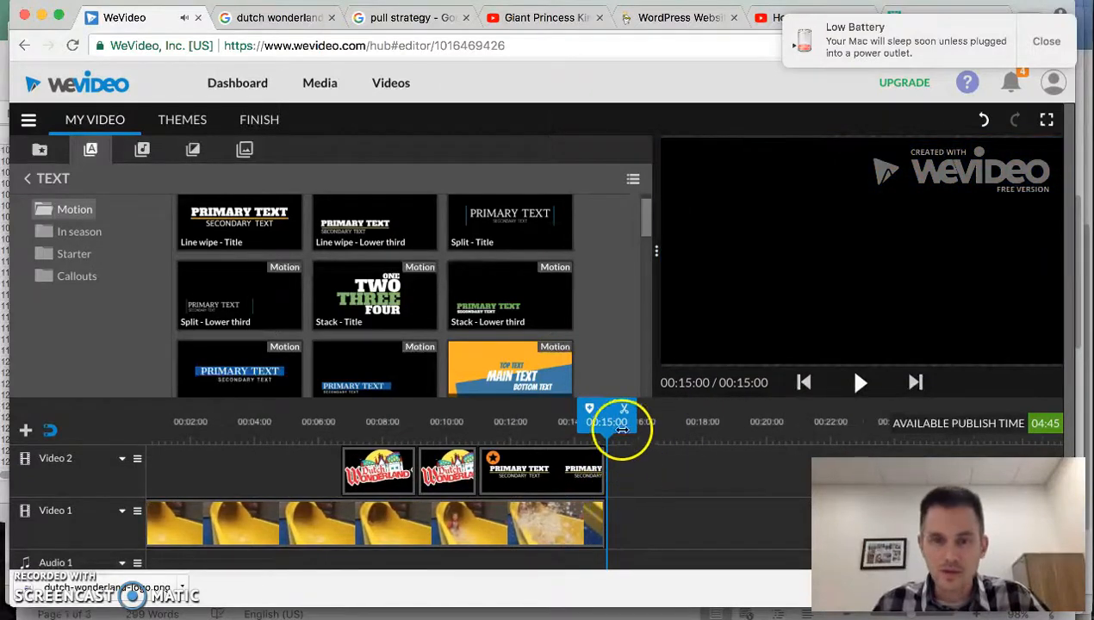
{"action": "left_click", "coordinate": [520, 470]}
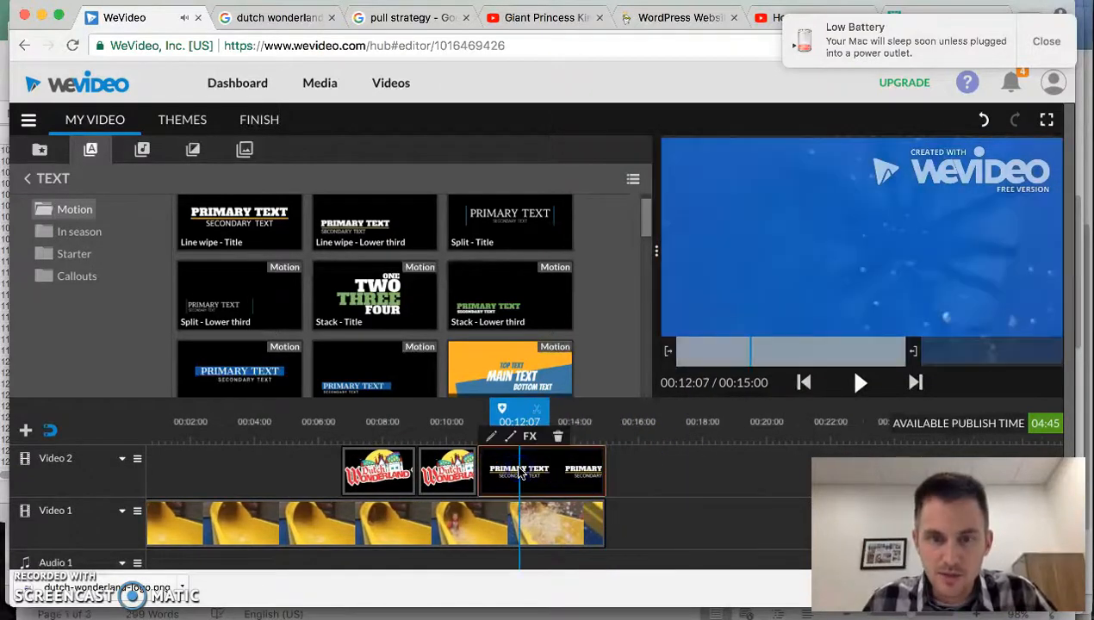
{"action": "double_click", "coordinate": [519, 471]}
{"action": "left_click", "coordinate": [212, 341]}
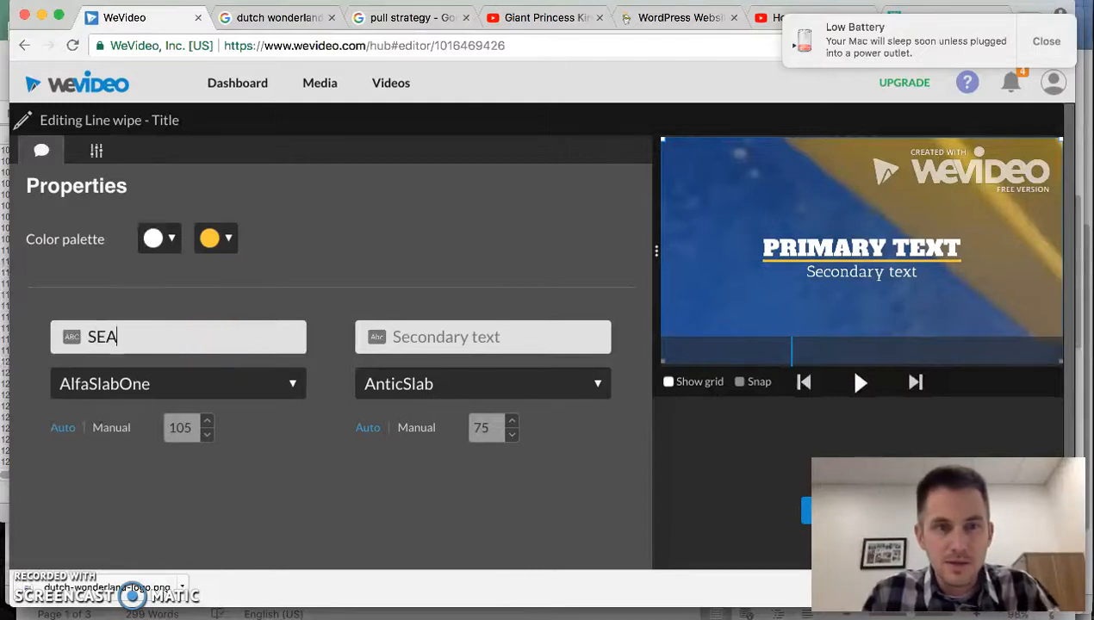
{"action": "type", "text": "SEASON PASSES"}
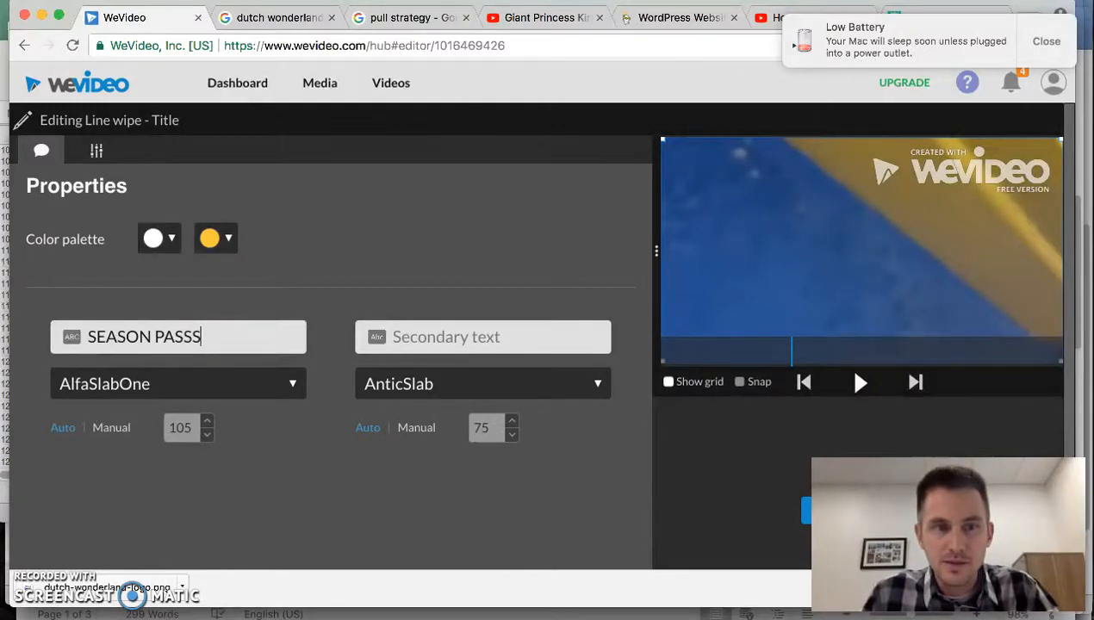
{"action": "key", "text": "BackSpace"}
{"action": "type", "text": "ES"}
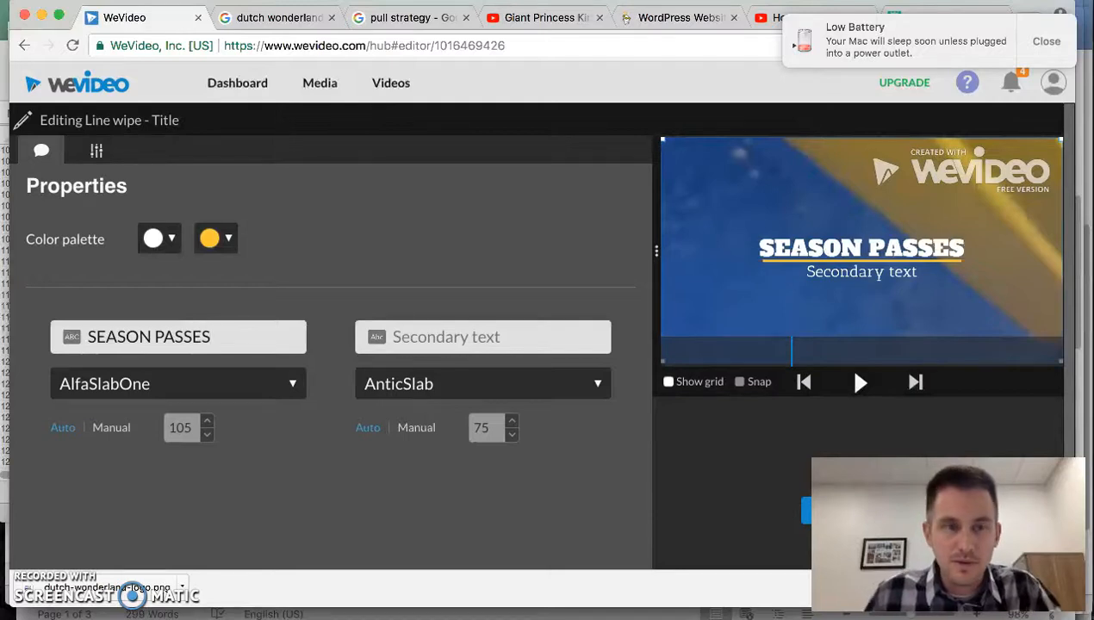
{"action": "type", "text": " ONLY $99"}
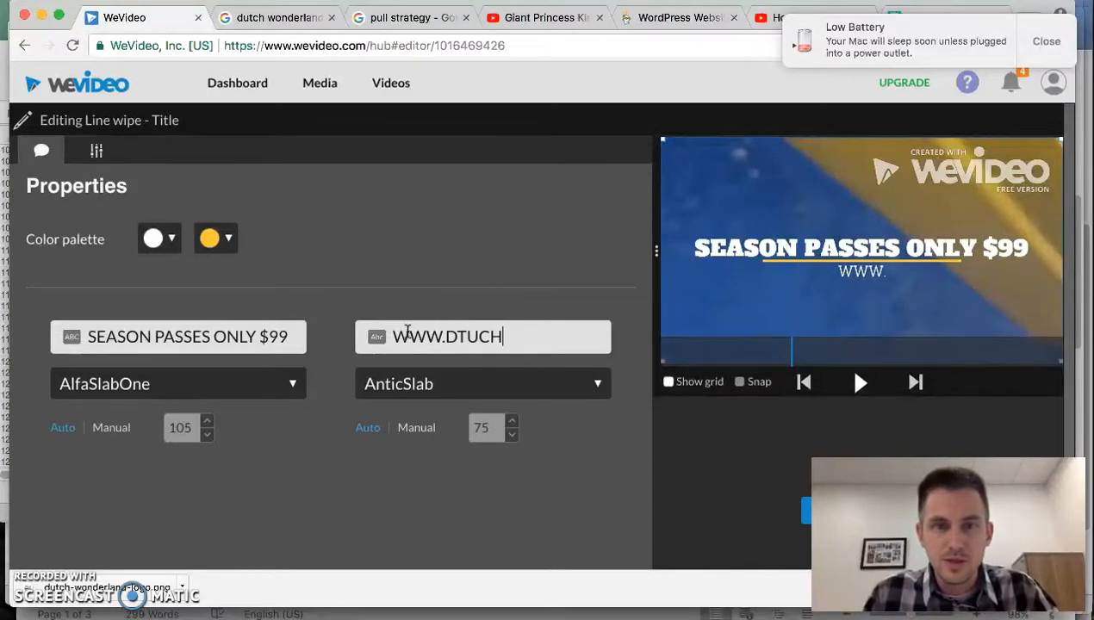
{"action": "key", "text": "BackSpace"}
{"action": "key", "text": "BackSpace"}
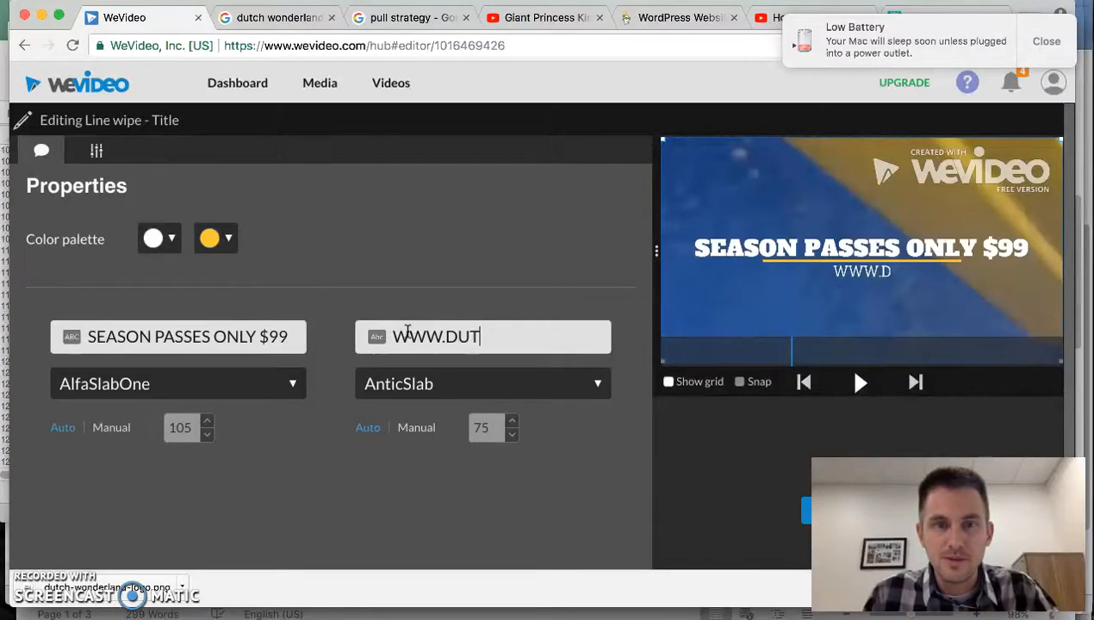
{"action": "left_click", "coordinate": [487, 466]}
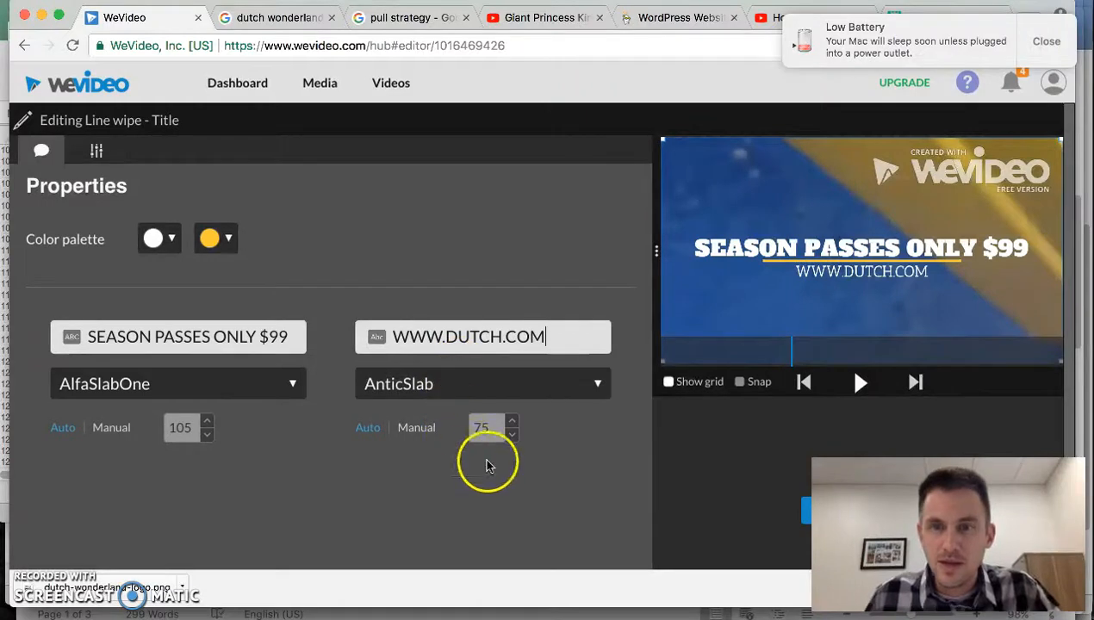
{"action": "left_click", "coordinate": [804, 512]}
Step: Preview the logos and closing title from about 00:05:15 to the end of the video
{"action": "left_click_drag", "start_coordinate": [535, 413], "coordinate": [293, 424]}
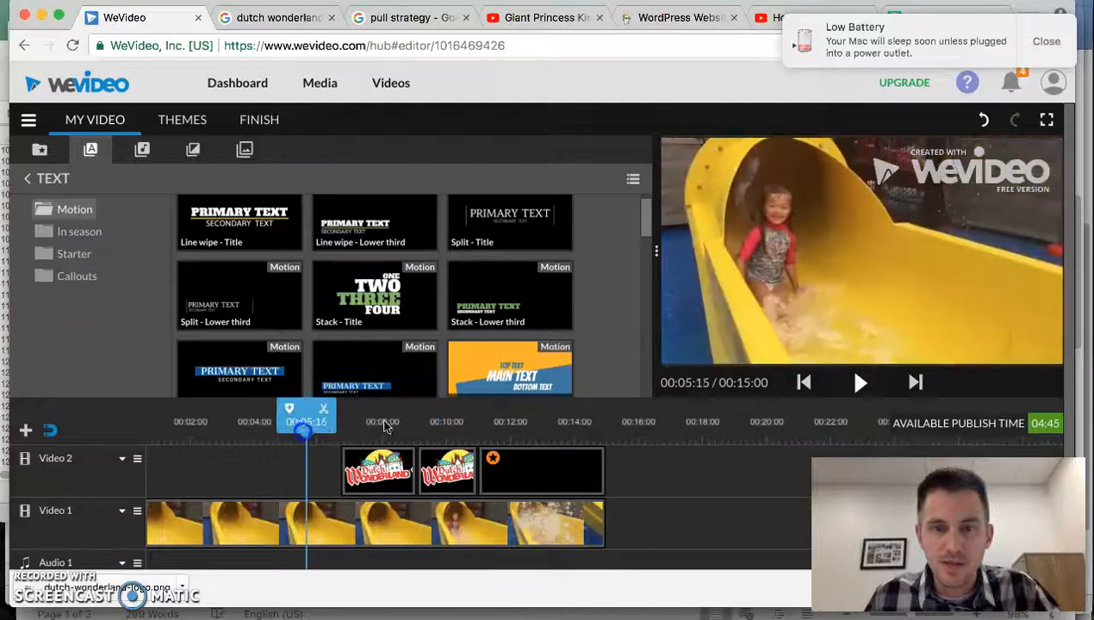
{"action": "left_click", "coordinate": [858, 385]}
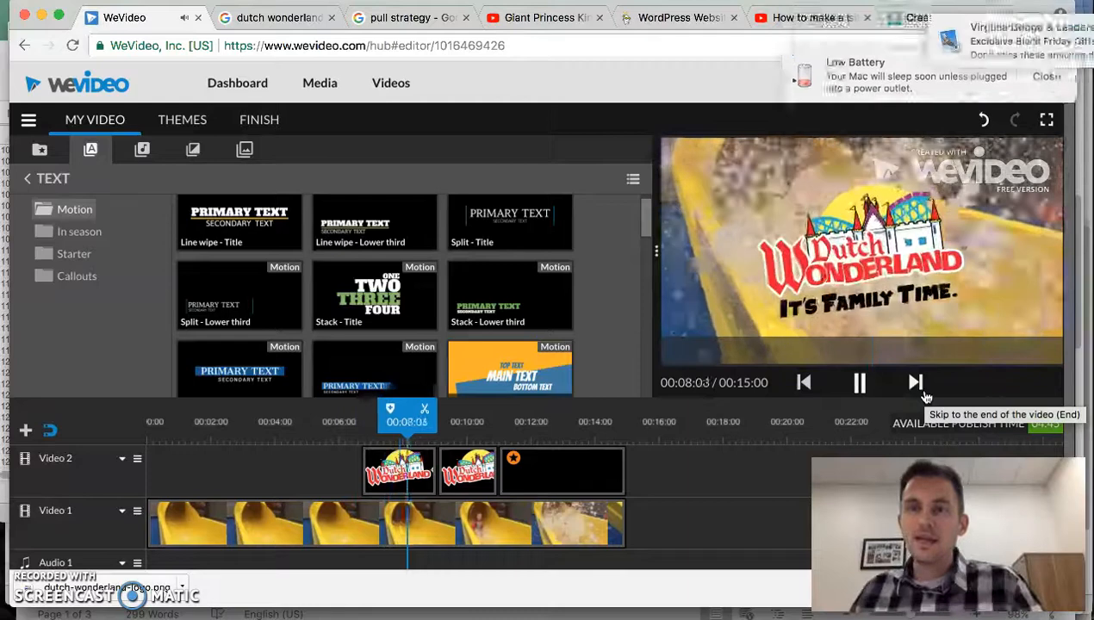
{"action": "left_click", "coordinate": [1047, 103]}
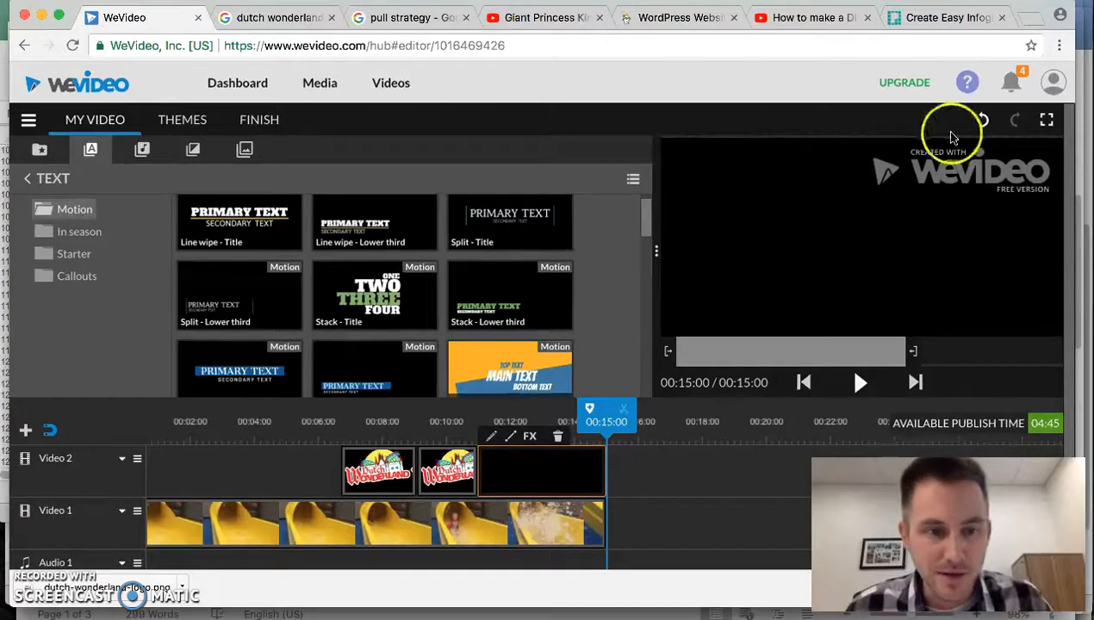
{"action": "left_click_drag", "start_coordinate": [194, 394], "coordinate": [164, 469]}
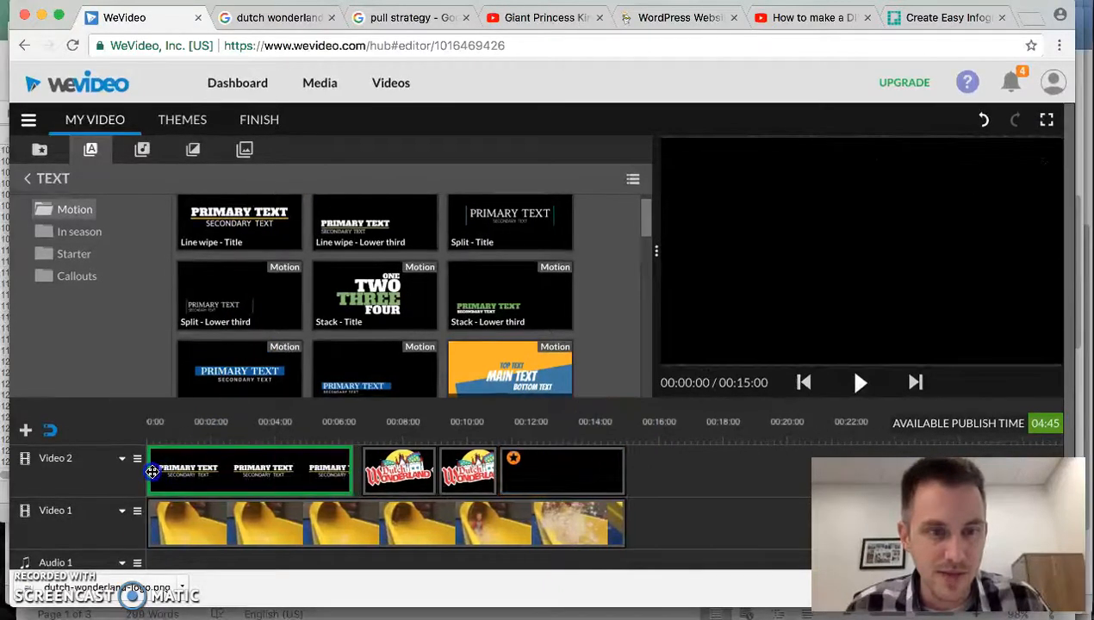
{"action": "left_click", "coordinate": [256, 465]}
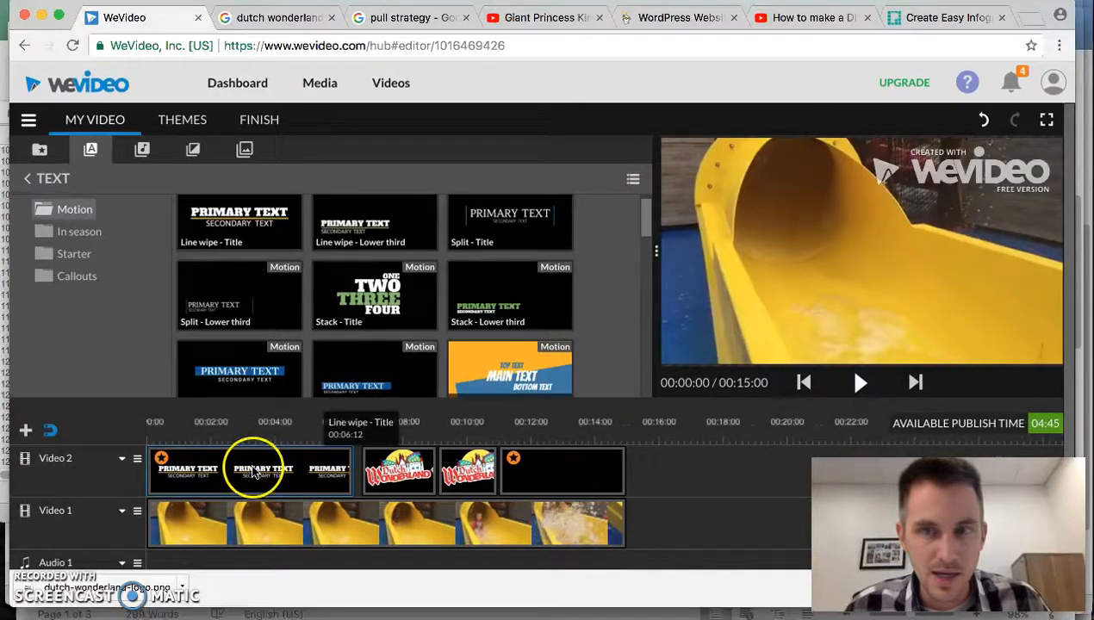
{"action": "key", "text": "Delete"}
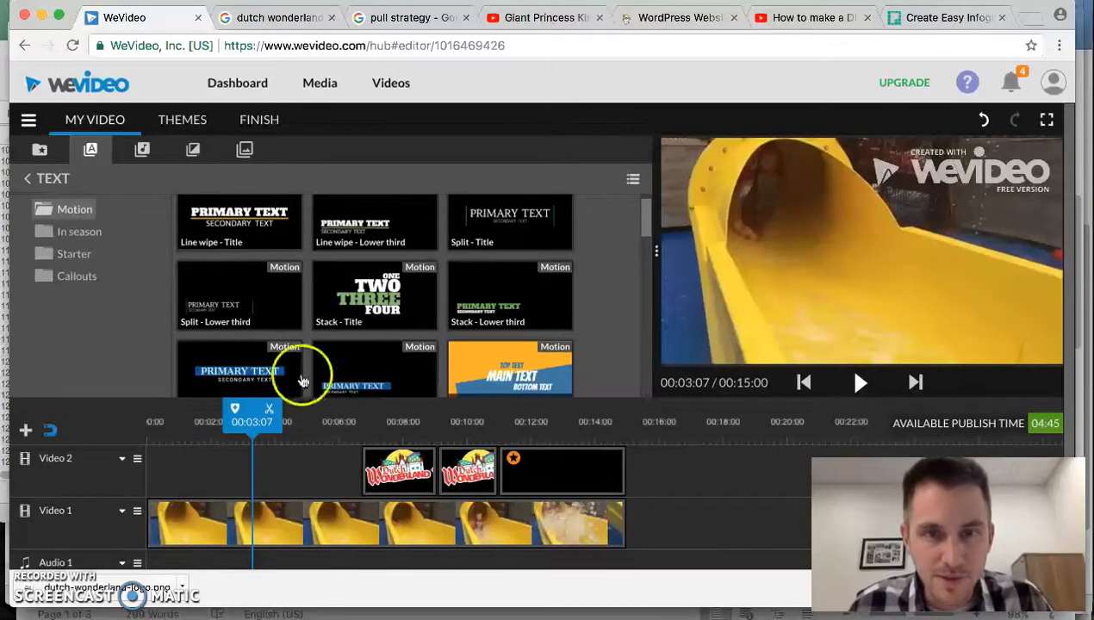
Step: Add the Swing - Title motion template at the very start of Video 2
{"action": "scroll", "coordinate": [369, 277], "scroll_direction": "down", "scroll_amount": 3}
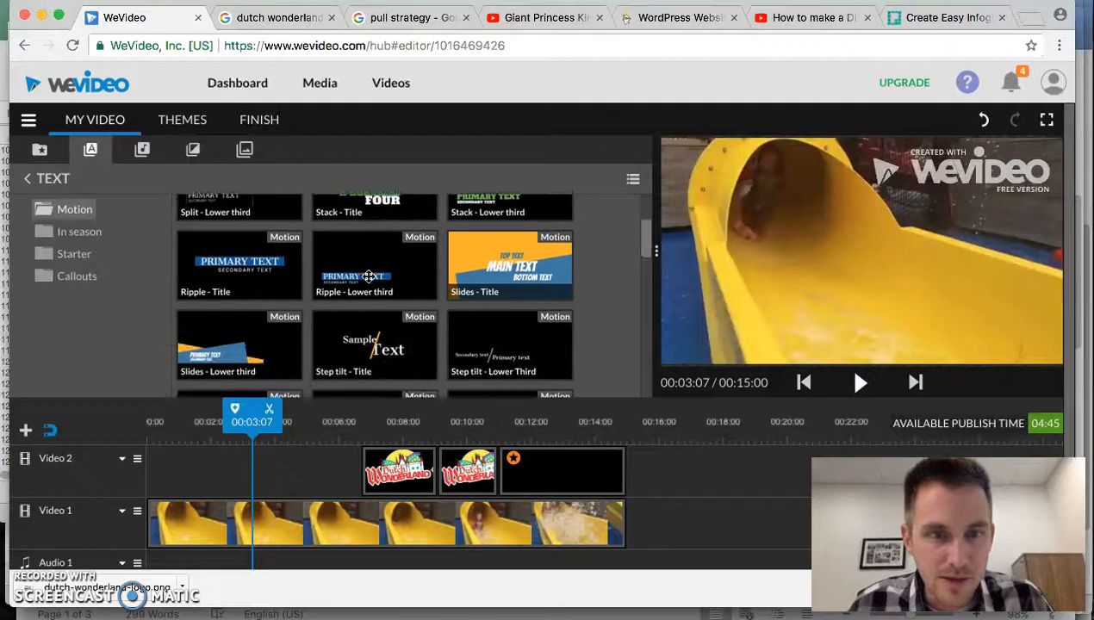
{"action": "scroll", "coordinate": [369, 276], "scroll_direction": "down", "scroll_amount": 3}
{"action": "left_click", "coordinate": [500, 345]}
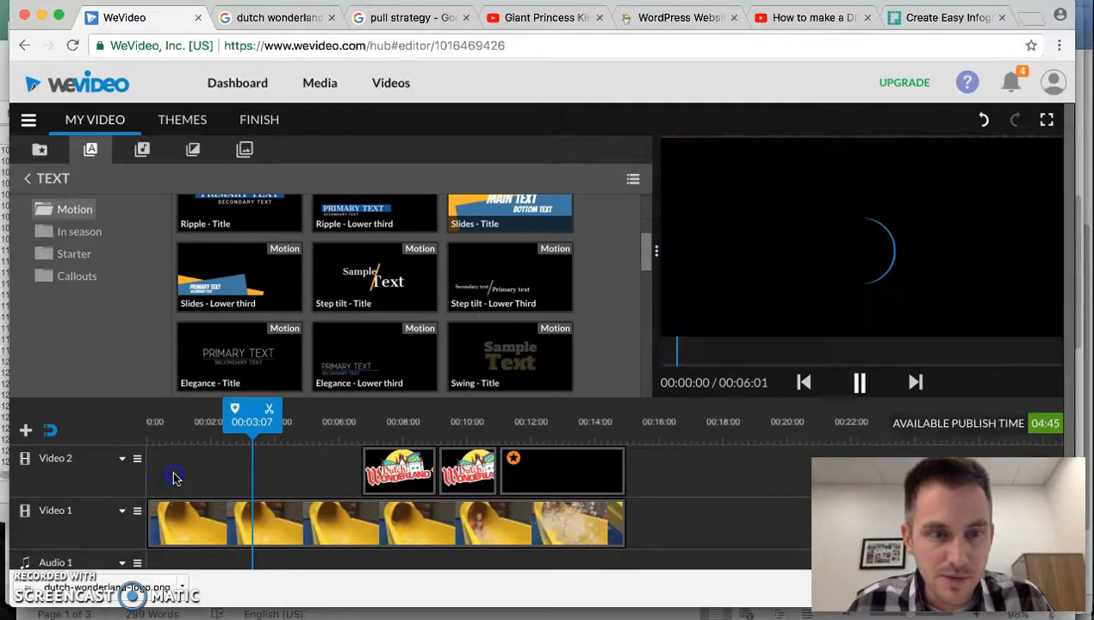
{"action": "left_click_drag", "start_coordinate": [174, 478], "coordinate": [175, 472]}
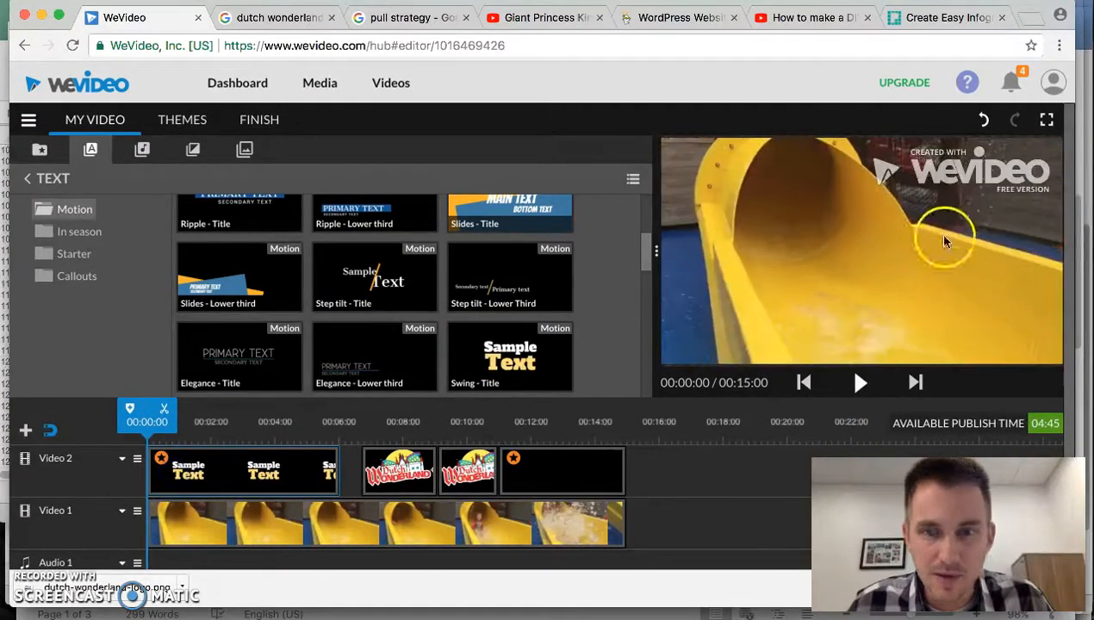
Step: Set the Swing - Title's two text lines to SUMMER IS and COMING, and save the changes
{"action": "double_click", "coordinate": [270, 485]}
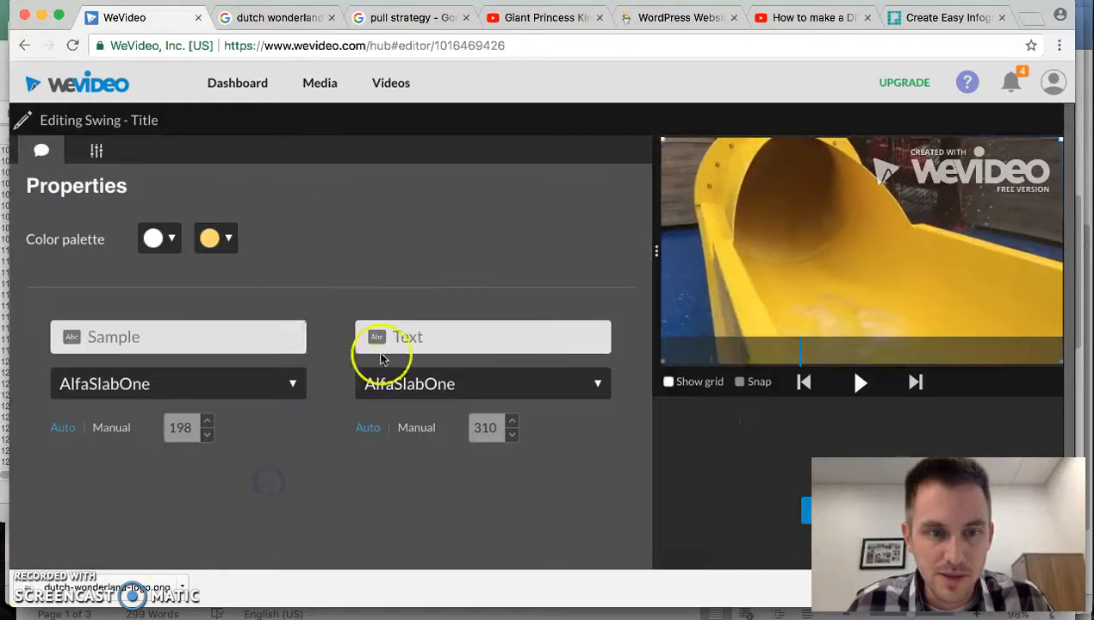
{"action": "left_click", "coordinate": [48, 336]}
{"action": "type", "text": "SUMMER IS"}
{"action": "left_click", "coordinate": [96, 343]}
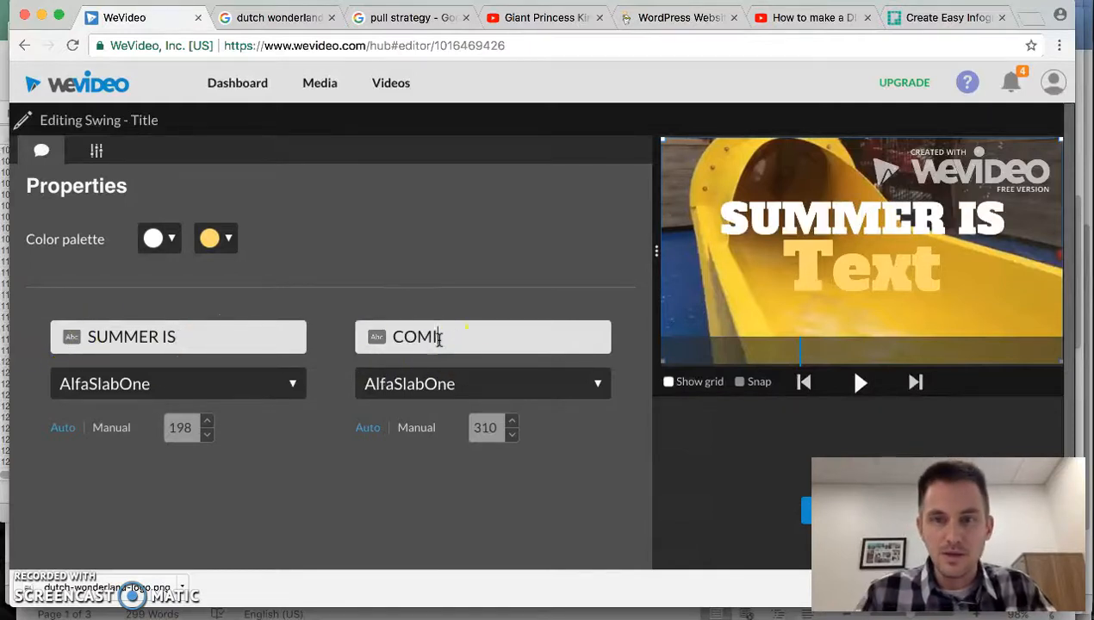
{"action": "left_click", "coordinate": [627, 349]}
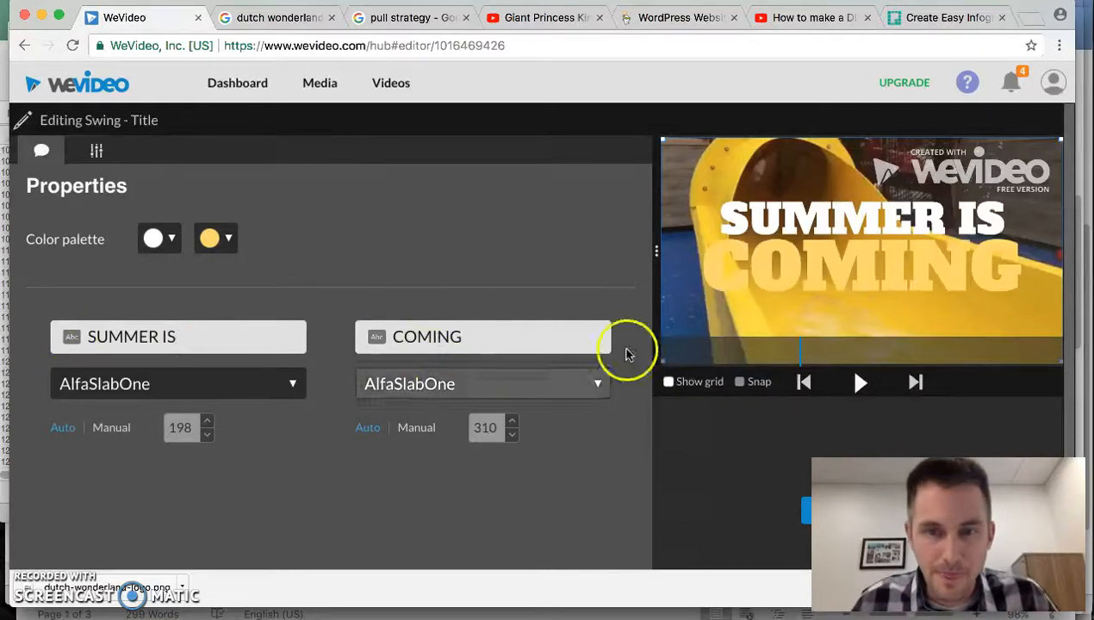
{"action": "left_click", "coordinate": [806, 513]}
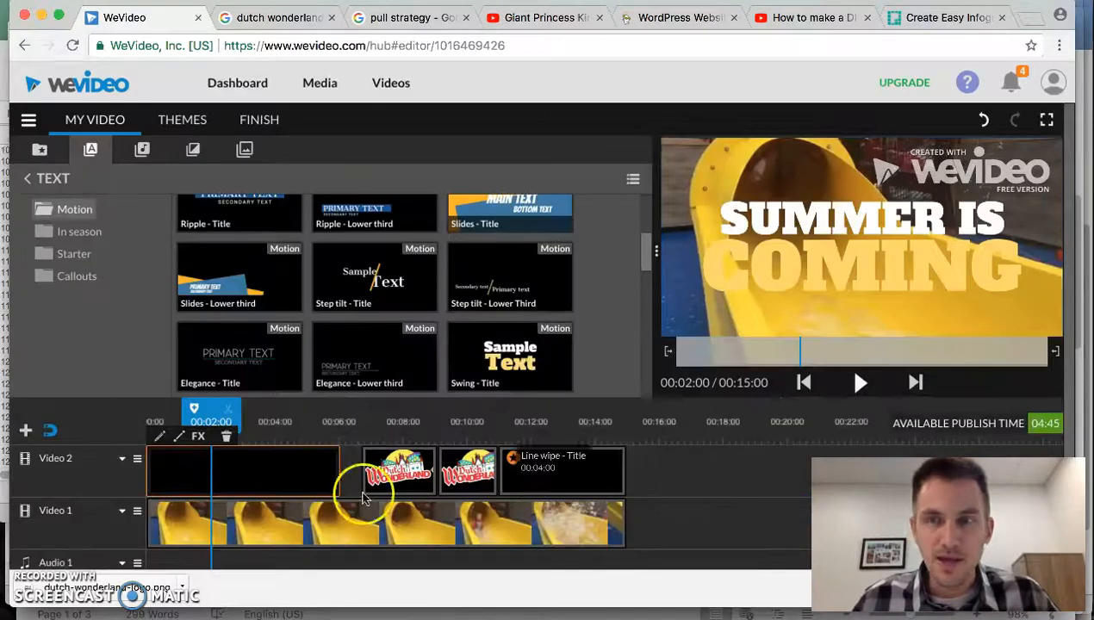
Step: Preview the full video from the beginning with the opening title, logos and closing title
{"action": "left_click_drag", "start_coordinate": [212, 412], "coordinate": [142, 420]}
{"action": "left_click", "coordinate": [864, 385]}
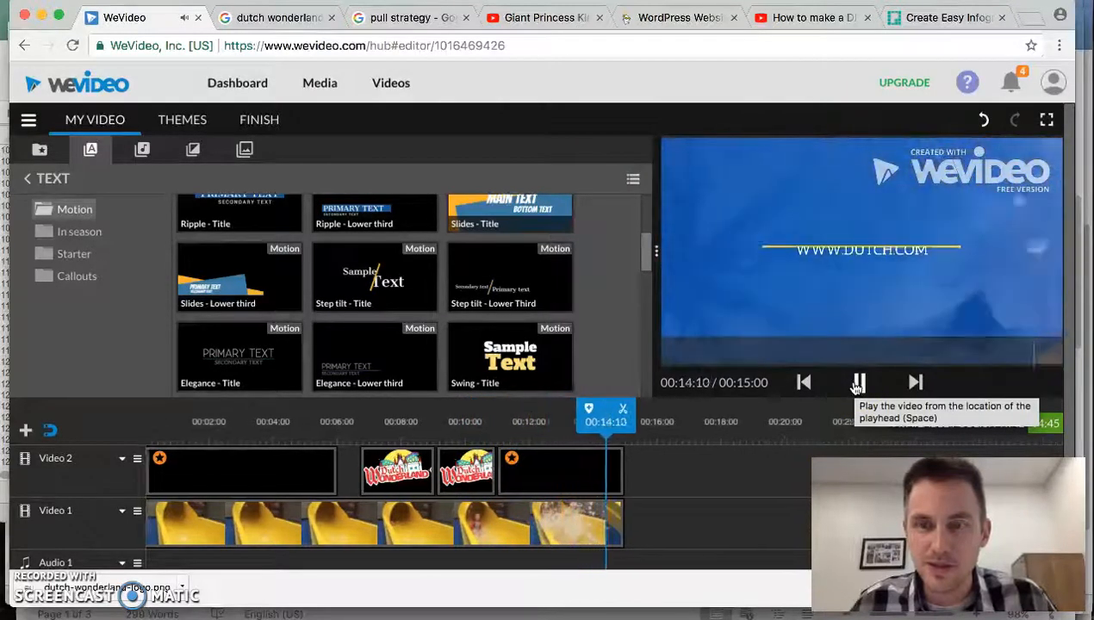
{"action": "left_click", "coordinate": [858, 384]}
{"action": "left_click", "coordinate": [860, 384]}
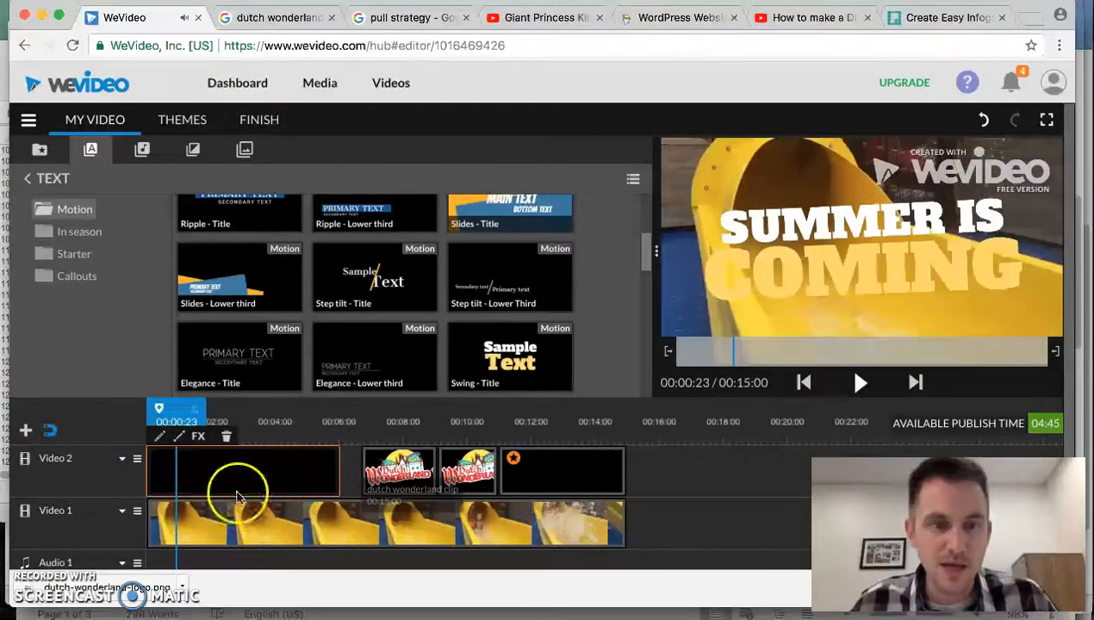
Step: Find the music/Ziklibrenbib/Terrato... track among the media files and play it as a preview
{"action": "scroll", "coordinate": [251, 521], "scroll_direction": "down", "scroll_amount": 2}
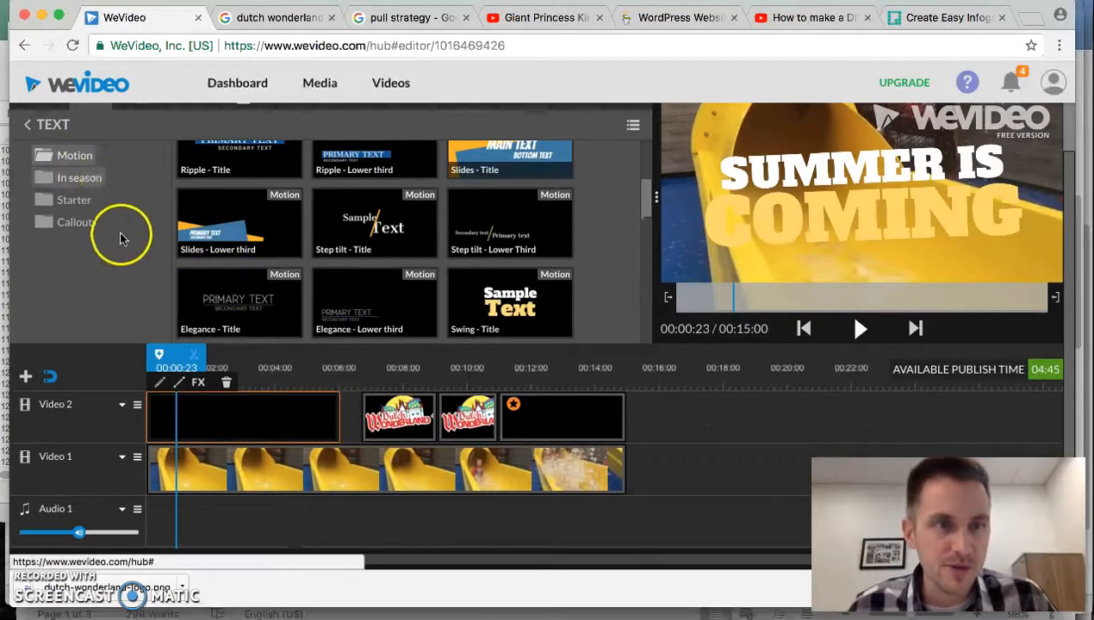
{"action": "scroll", "coordinate": [120, 239], "scroll_direction": "up", "scroll_amount": 2}
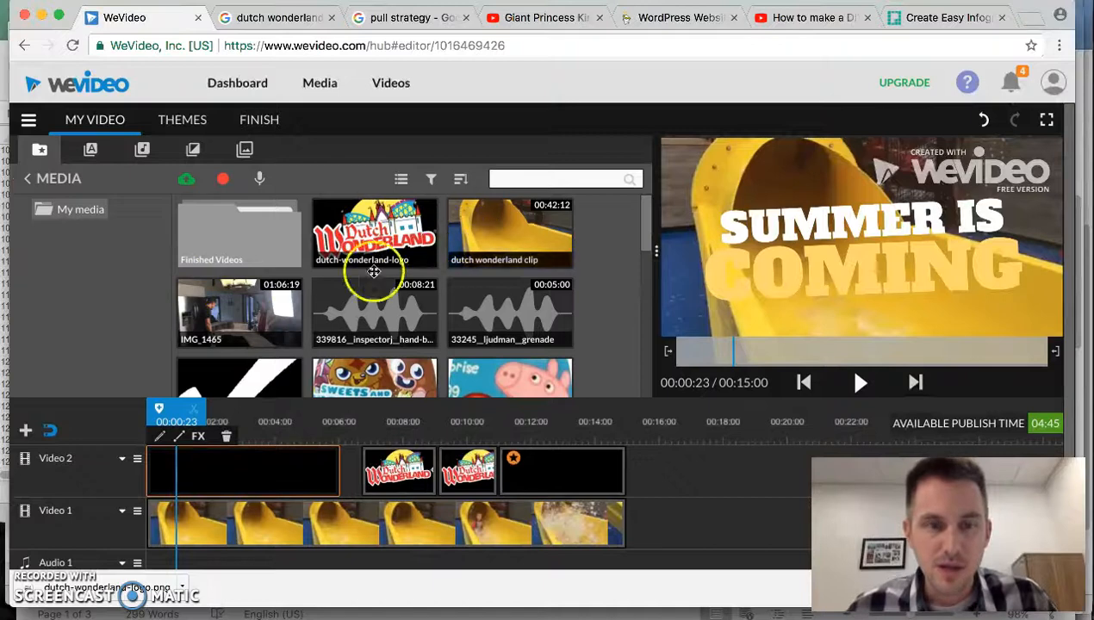
{"action": "scroll", "coordinate": [344, 284], "scroll_direction": "down", "scroll_amount": 4}
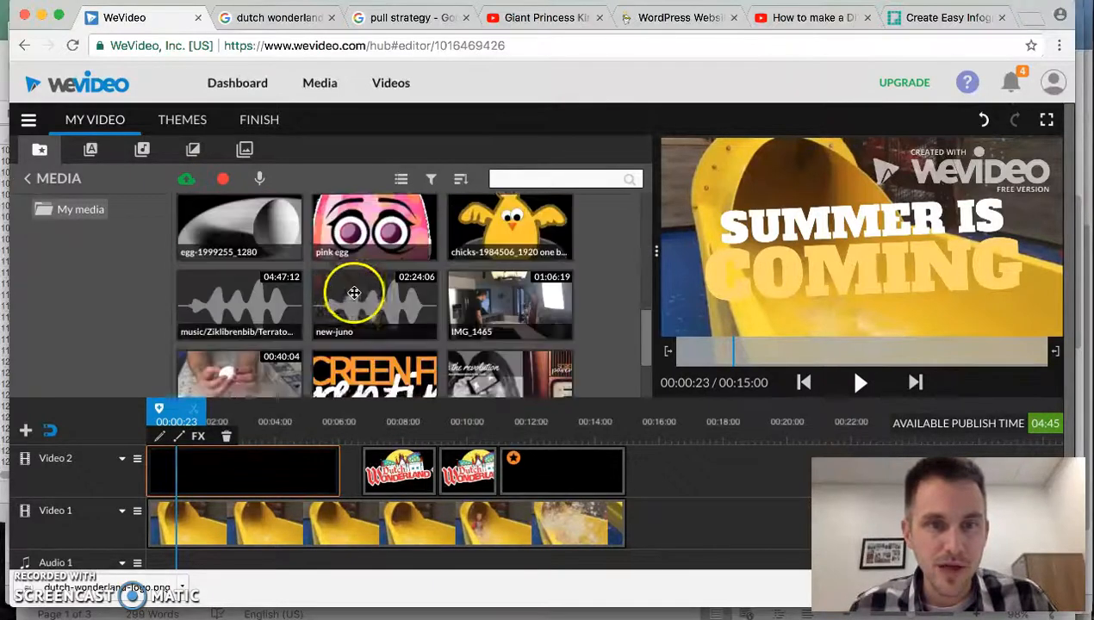
{"action": "scroll", "coordinate": [351, 293], "scroll_direction": "down", "scroll_amount": 3}
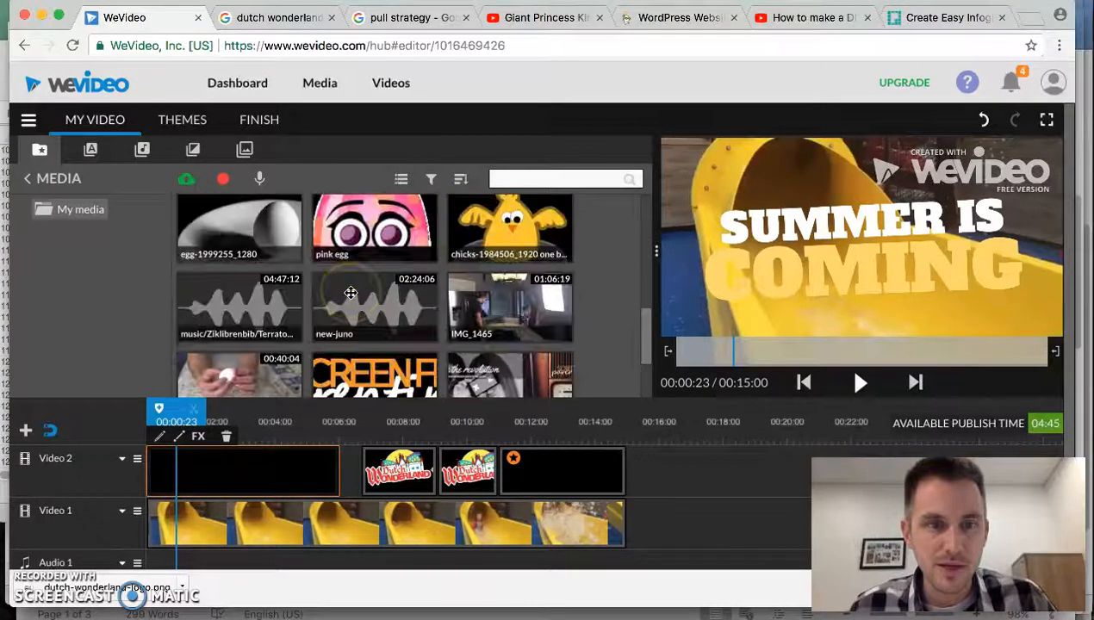
{"action": "left_click", "coordinate": [259, 304]}
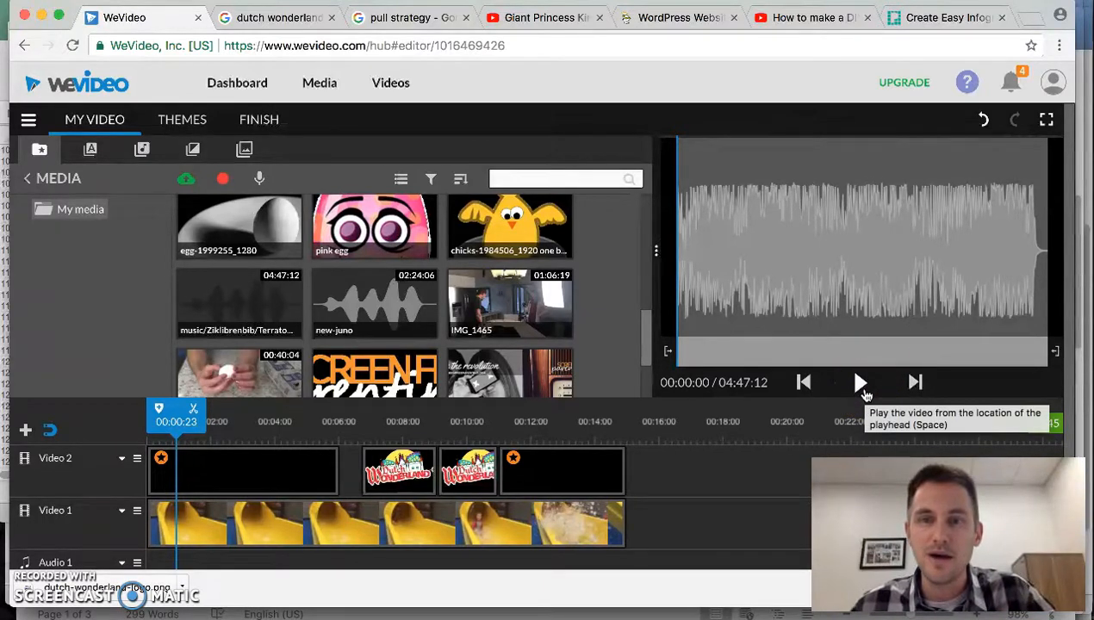
{"action": "left_click", "coordinate": [861, 384]}
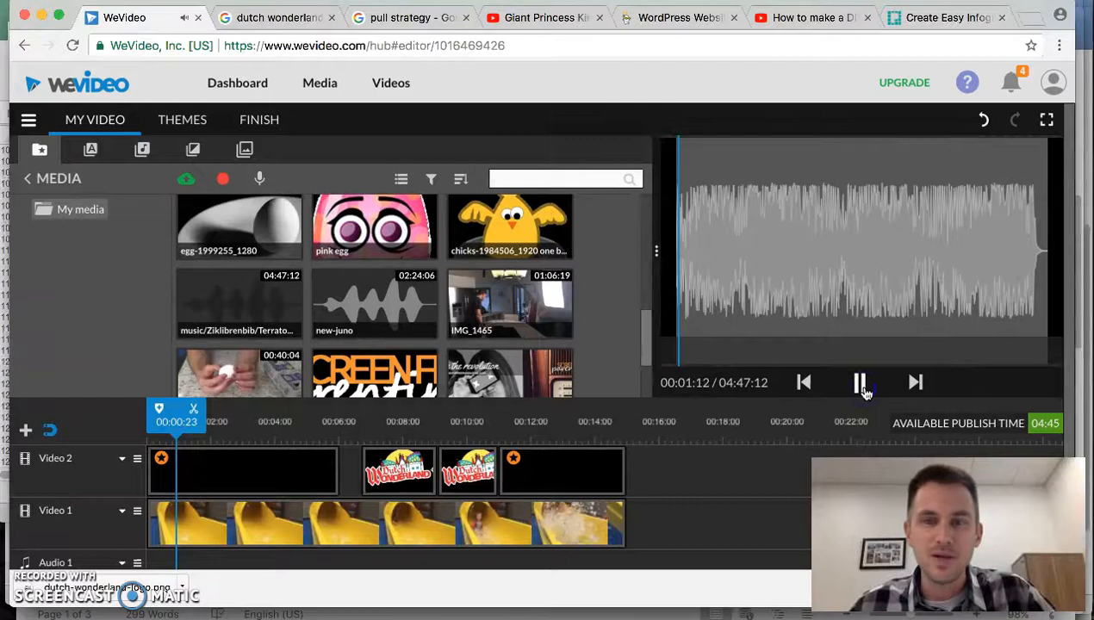
Step: Stop the music/Ziklibrenbib/Terrato... preview and play the new-juno track briefly as a preview
{"action": "left_click", "coordinate": [860, 384]}
{"action": "left_click", "coordinate": [379, 306]}
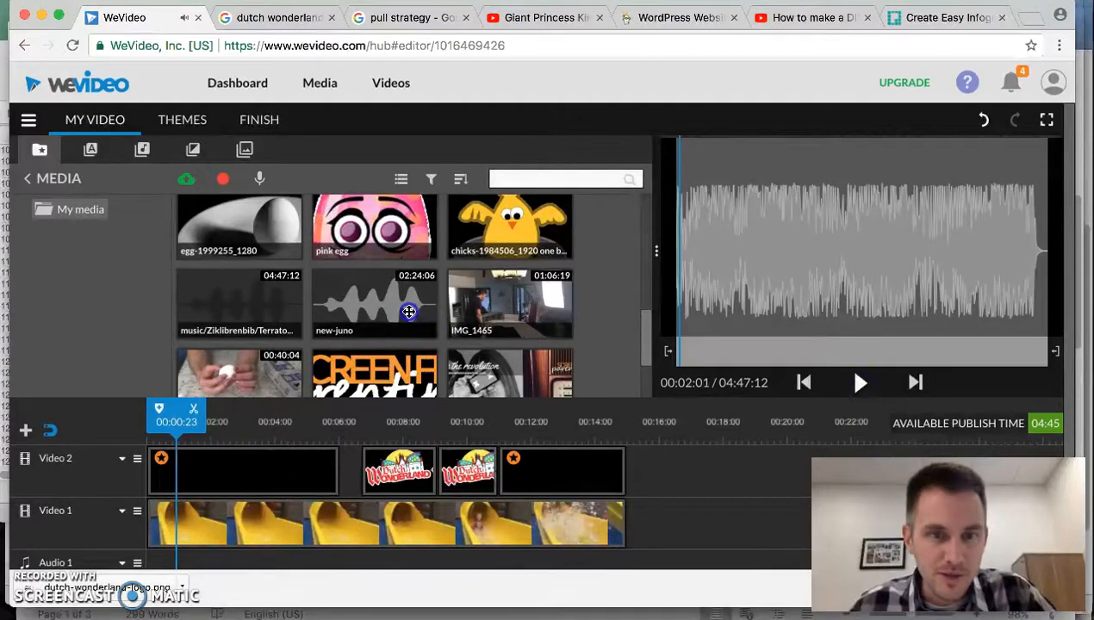
{"action": "left_click", "coordinate": [860, 385]}
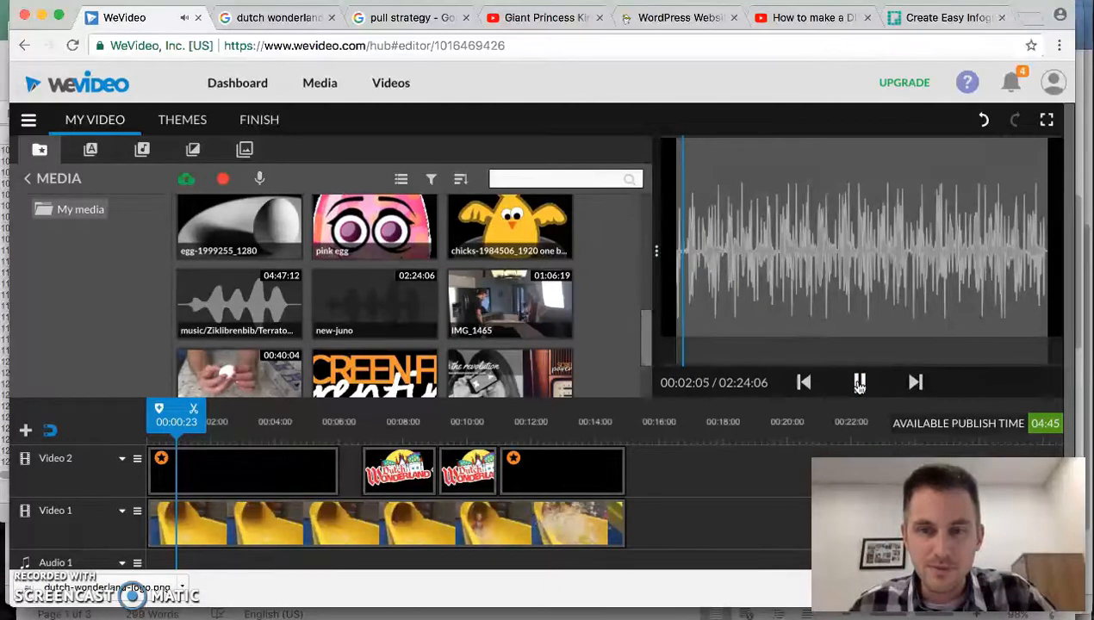
{"action": "left_click", "coordinate": [860, 384]}
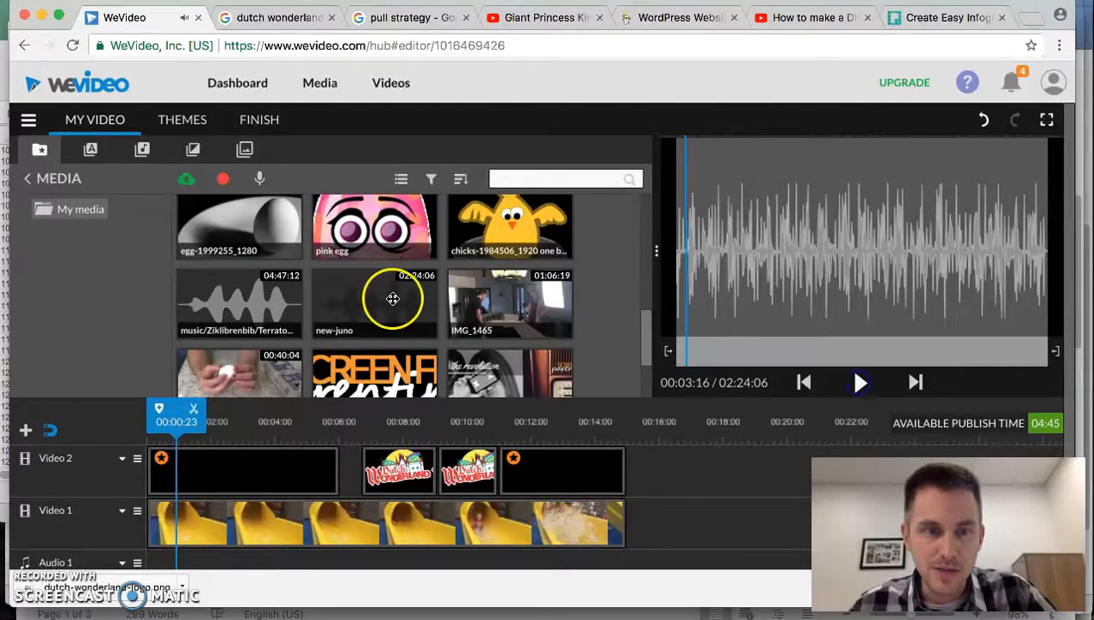
Step: Add the new-juno track to Audio 1 from the start of the timeline and play the video with it
{"action": "left_click_drag", "start_coordinate": [392, 297], "coordinate": [164, 569]}
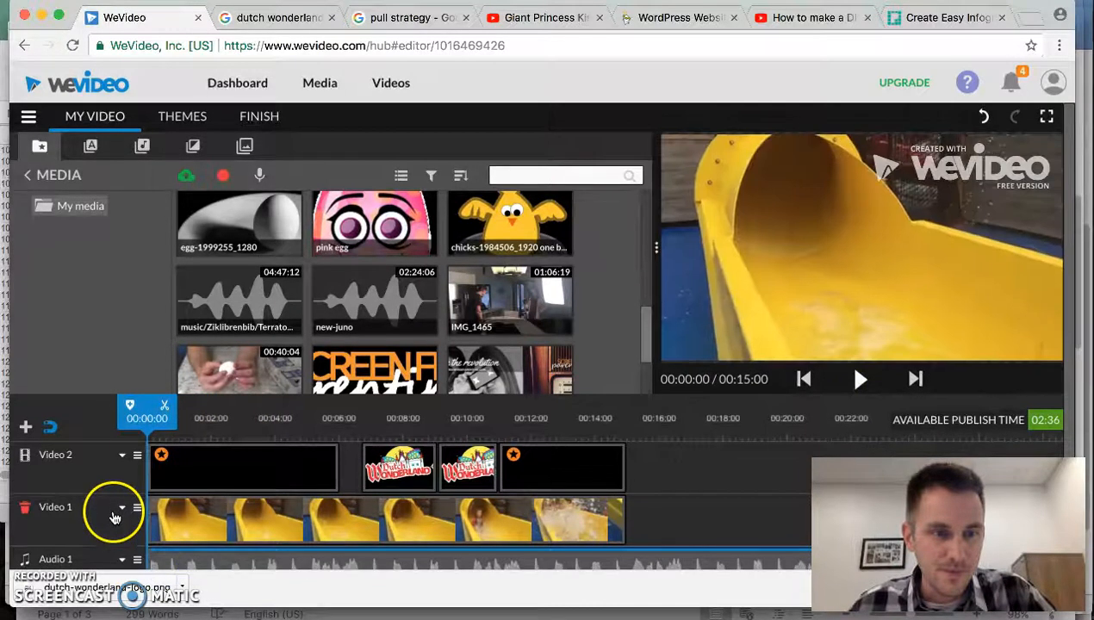
{"action": "scroll", "coordinate": [110, 513], "scroll_direction": "down", "scroll_amount": 2}
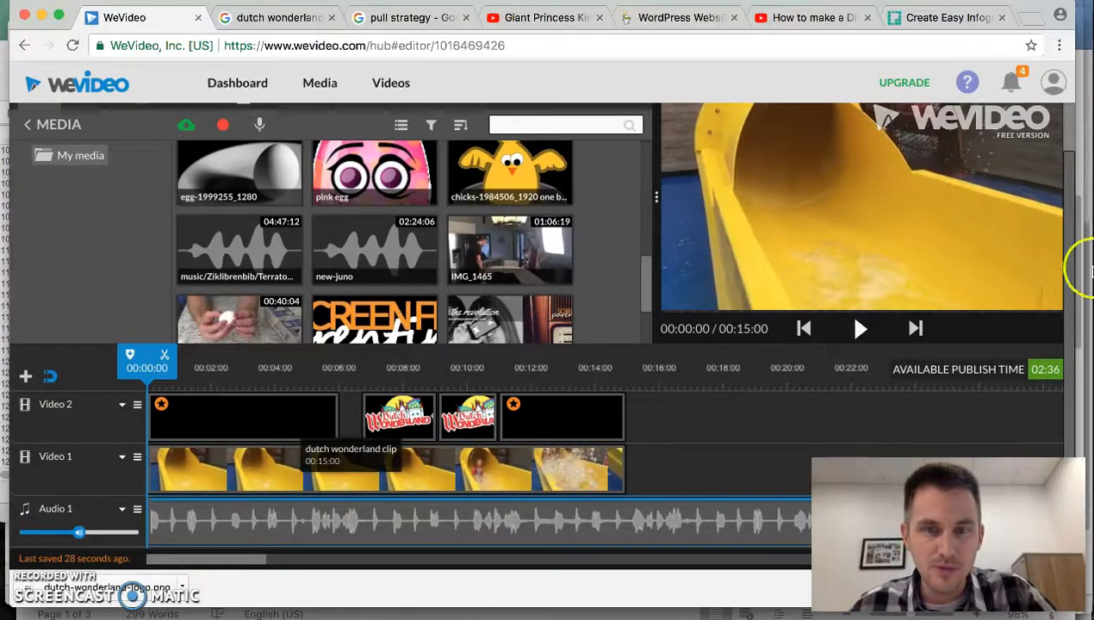
{"action": "left_click", "coordinate": [860, 328]}
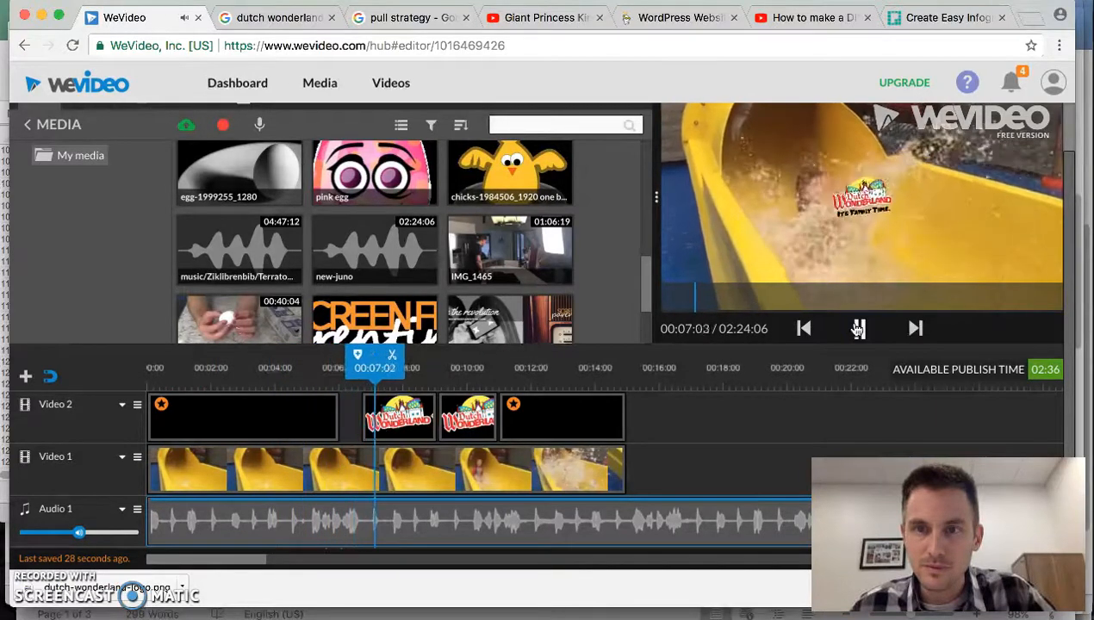
{"action": "left_click", "coordinate": [859, 328]}
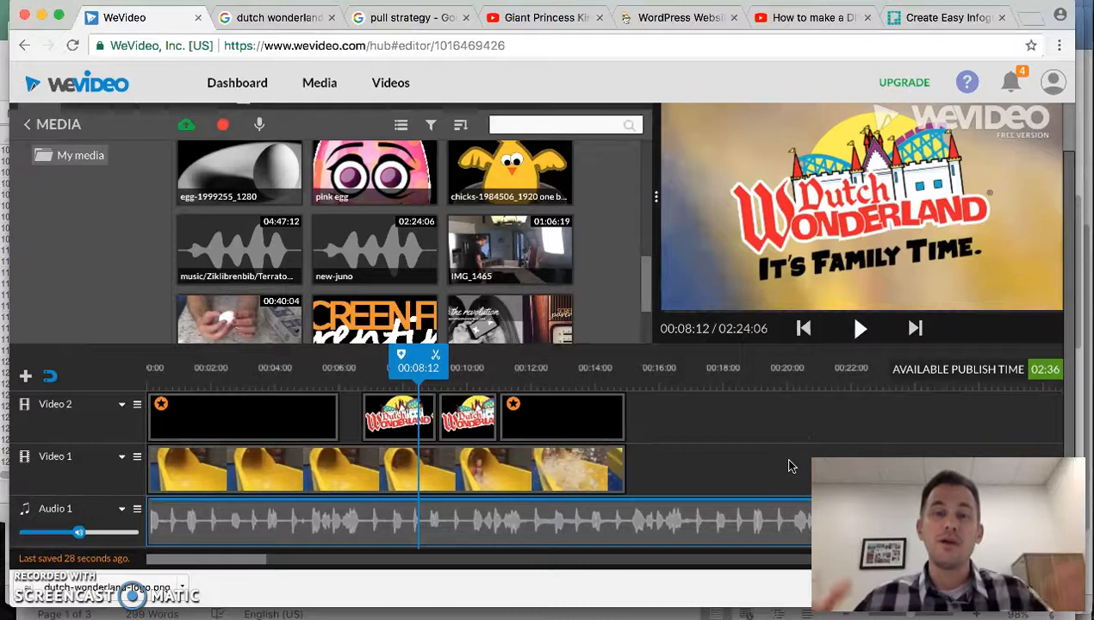
Step: Play the timeline from the end of the slide clip to check the music beyond it
{"action": "left_click_drag", "start_coordinate": [420, 367], "coordinate": [622, 392]}
{"action": "left_click", "coordinate": [856, 332]}
{"action": "left_click", "coordinate": [777, 541]}
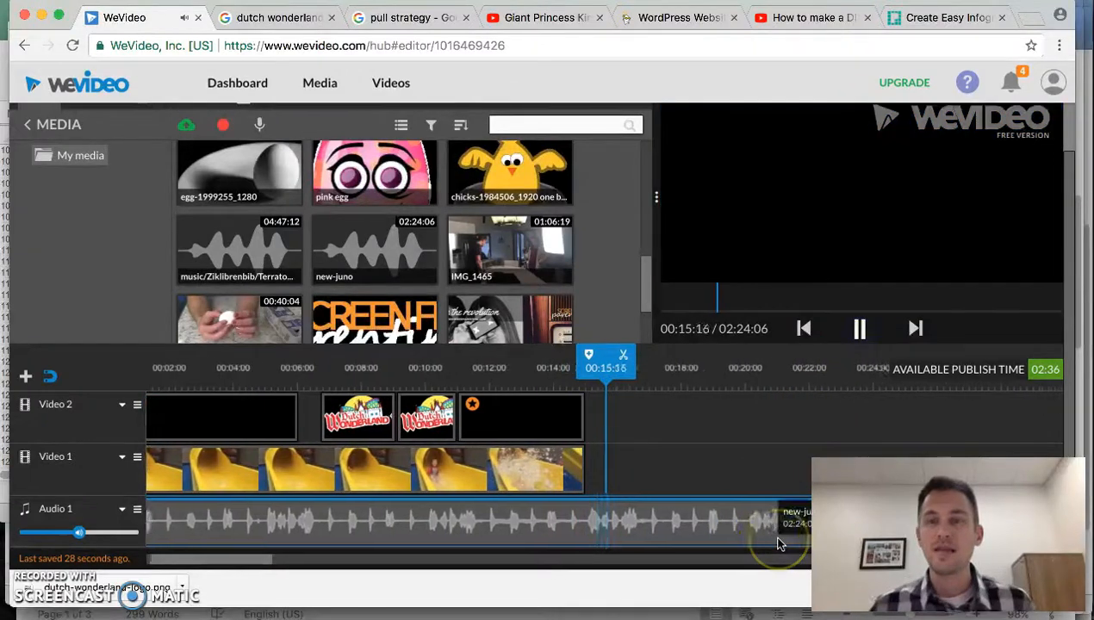
{"action": "left_click", "coordinate": [865, 330]}
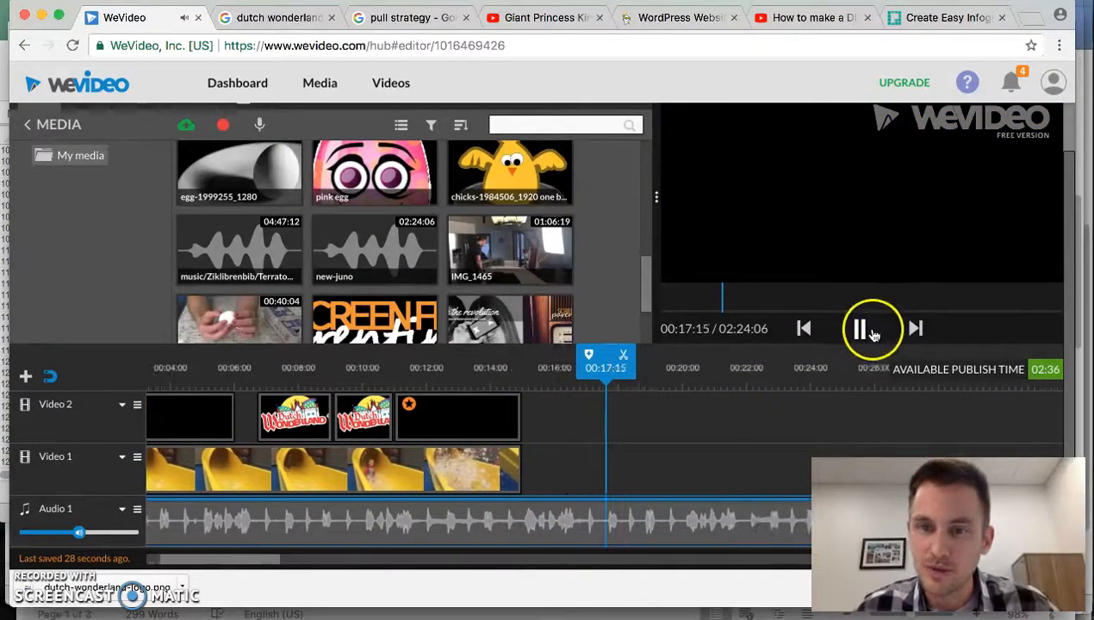
Step: Split the new-juno music at 00:15:00, where the video ends, and delete the part after the cut
{"action": "left_click_drag", "start_coordinate": [601, 369], "coordinate": [497, 373]}
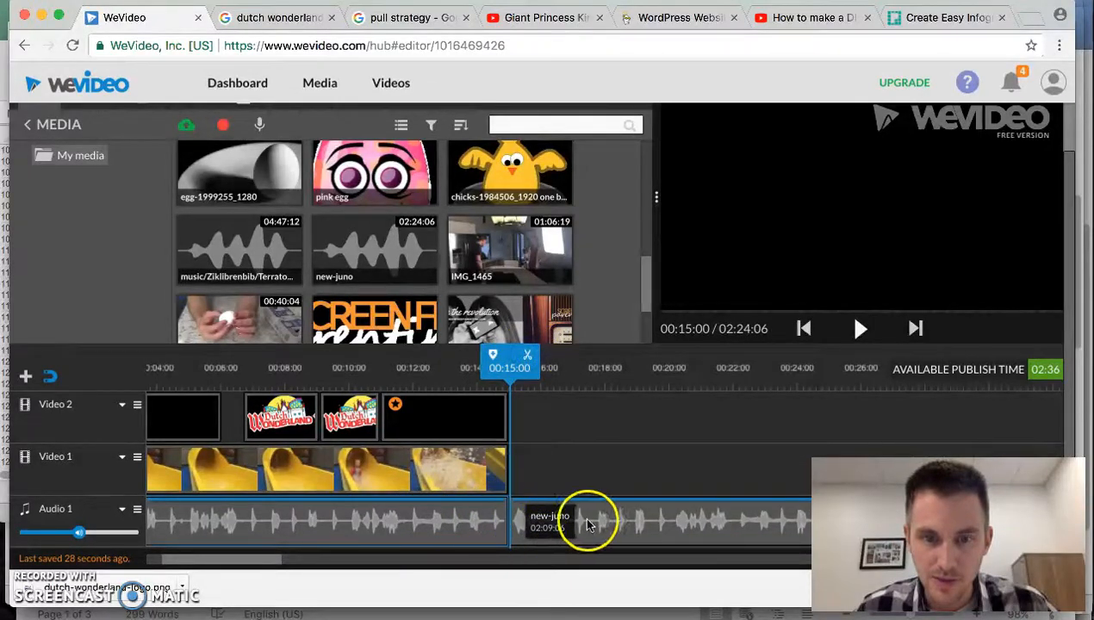
{"action": "left_click", "coordinate": [655, 523]}
{"action": "key", "text": "Delete"}
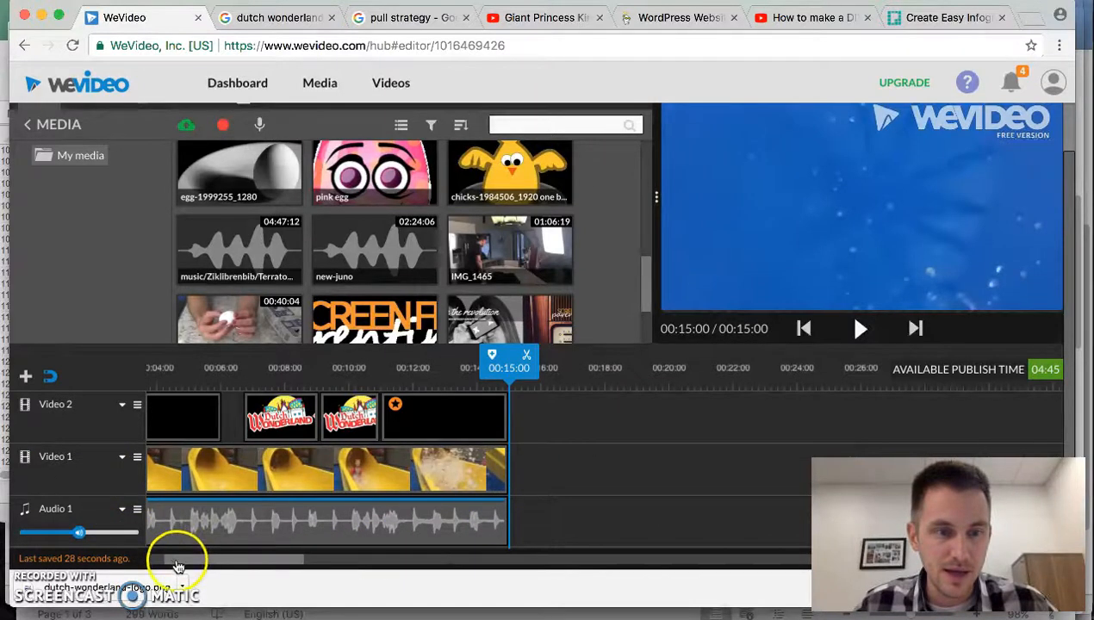
{"action": "left_click_drag", "start_coordinate": [176, 561], "coordinate": [140, 562]}
{"action": "scroll", "coordinate": [205, 442], "scroll_direction": "up", "scroll_amount": 2}
{"action": "scroll", "coordinate": [114, 447], "scroll_direction": "down", "scroll_amount": 2}
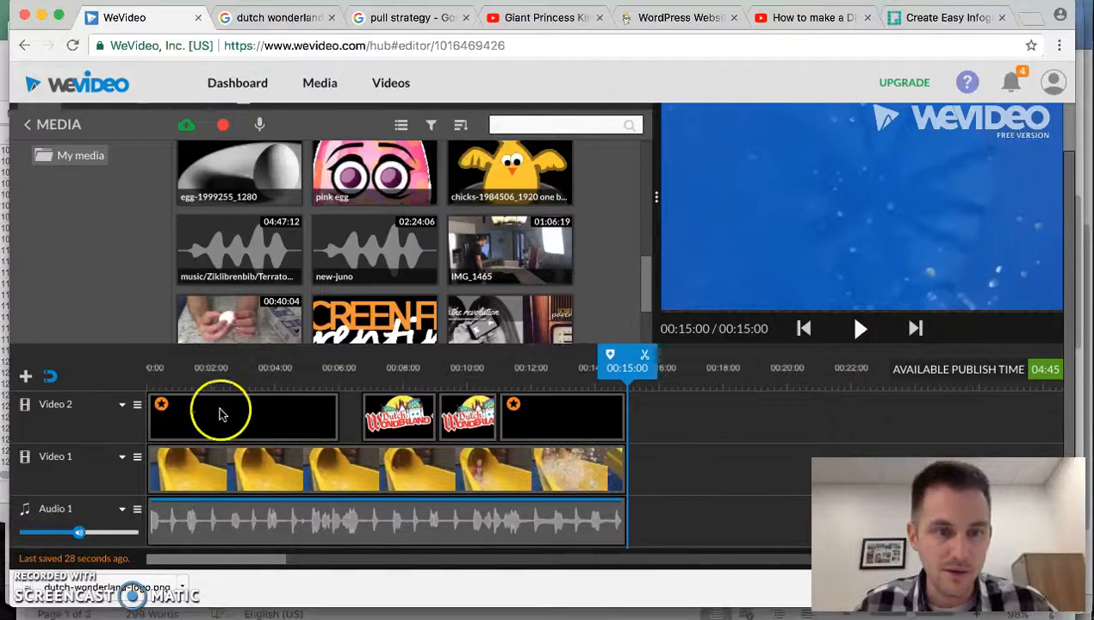
Step: Add a second audio track below Audio 1
{"action": "left_click", "coordinate": [26, 379]}
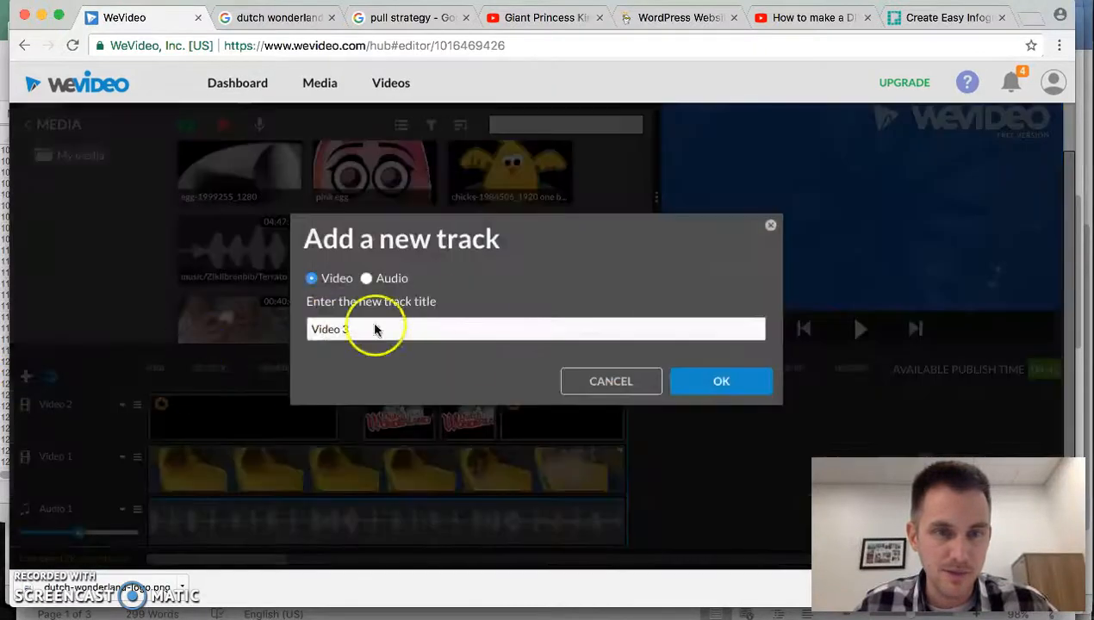
{"action": "left_click", "coordinate": [326, 339]}
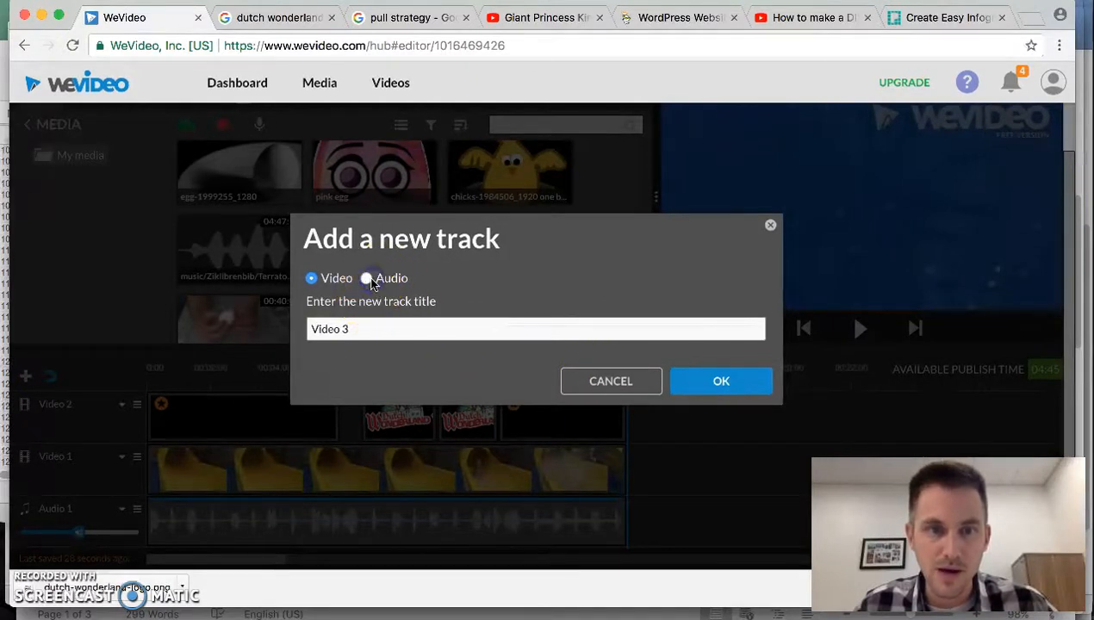
{"action": "left_click", "coordinate": [368, 278]}
{"action": "left_click", "coordinate": [721, 388]}
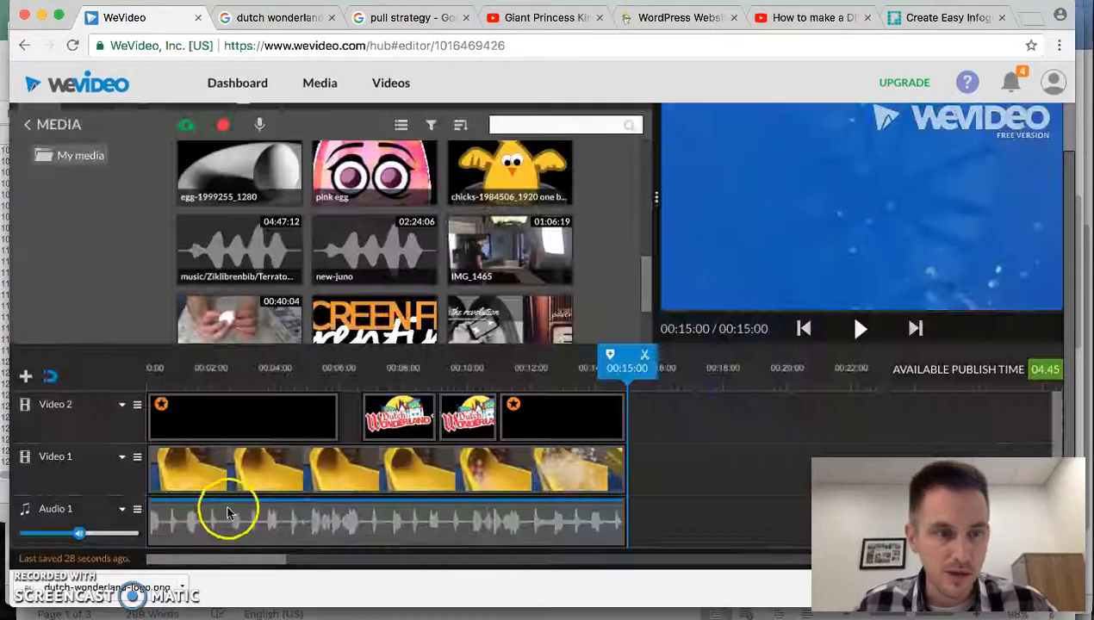
{"action": "scroll", "coordinate": [67, 512], "scroll_direction": "down", "scroll_amount": 2}
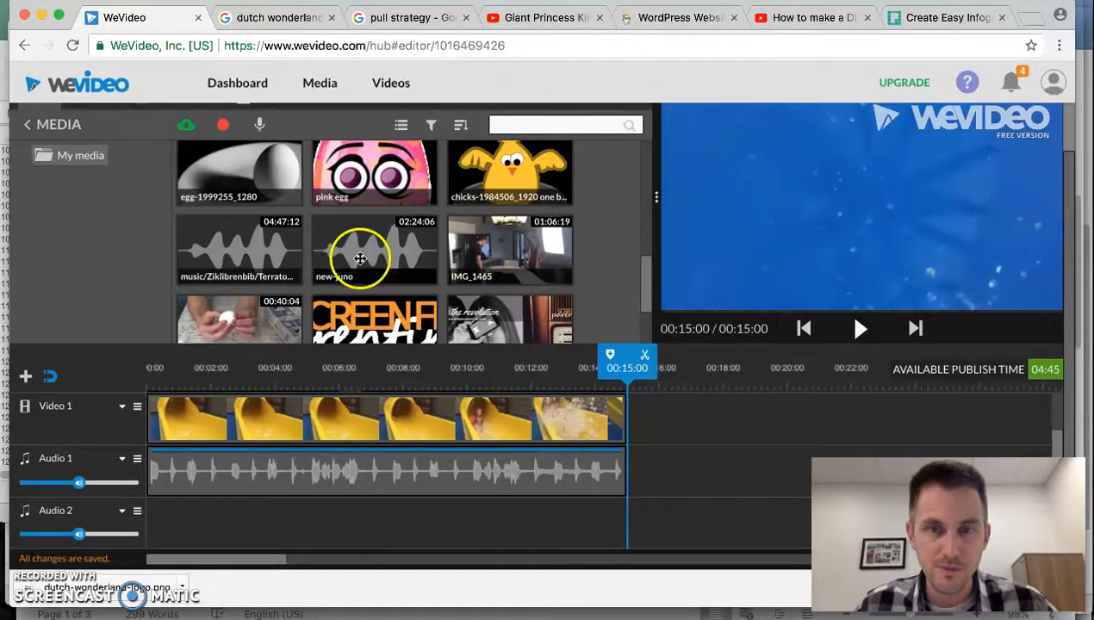
Step: Place the 33245__ljudman__grenade sound on Audio 2, aligned with the first logo clip's start at 00:06:18
{"action": "scroll", "coordinate": [354, 260], "scroll_direction": "up", "scroll_amount": 10}
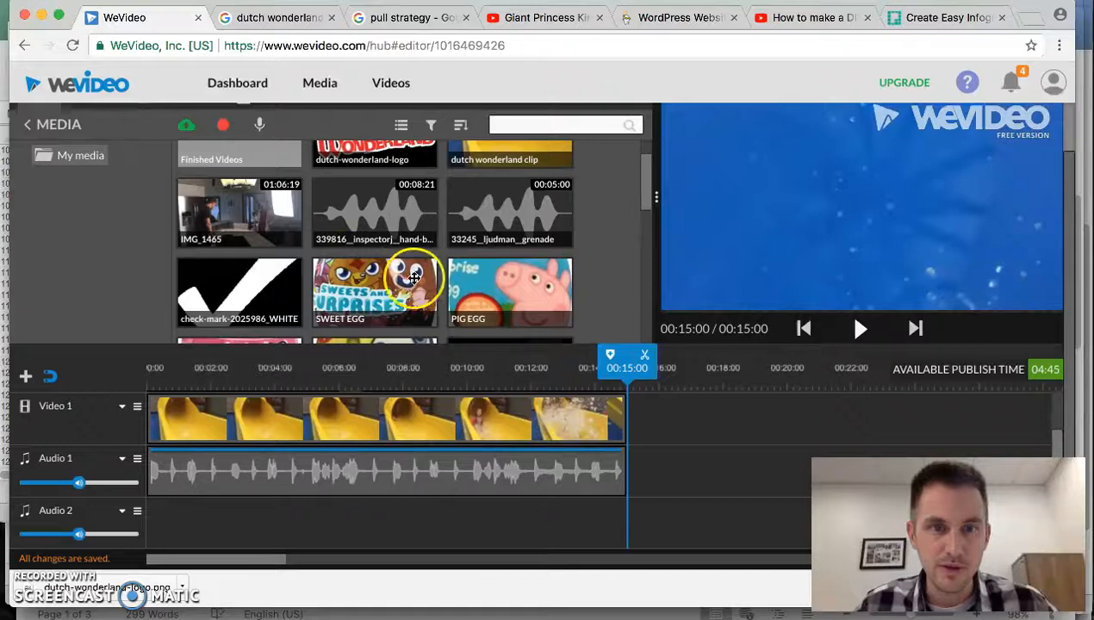
{"action": "left_click_drag", "start_coordinate": [481, 214], "coordinate": [359, 516]}
{"action": "scroll", "coordinate": [384, 419], "scroll_direction": "up", "scroll_amount": 2}
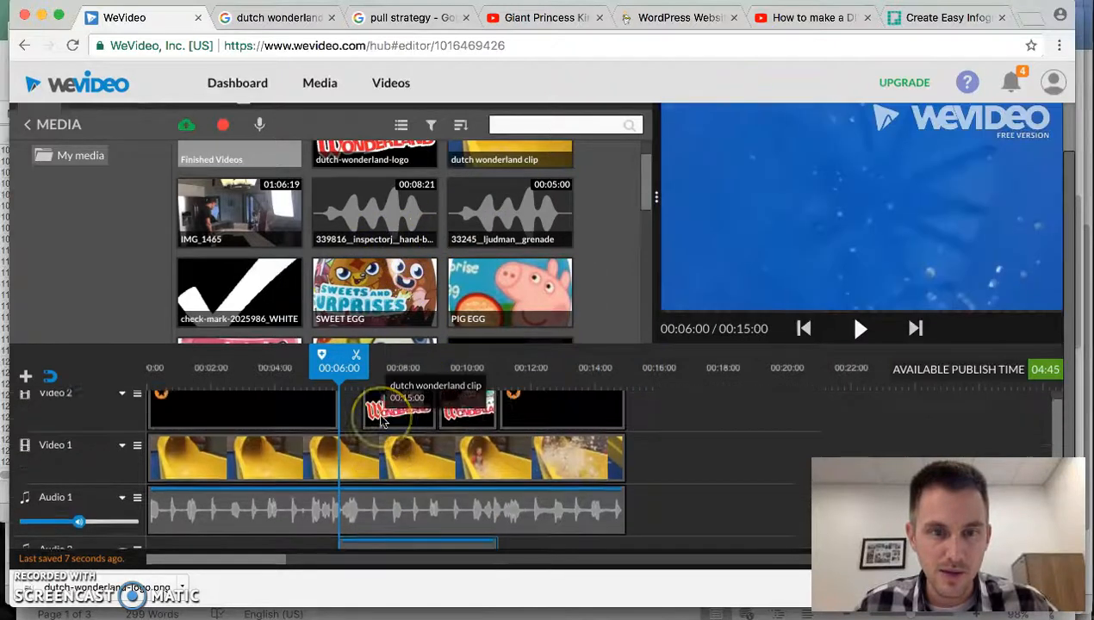
{"action": "scroll", "coordinate": [382, 420], "scroll_direction": "down", "scroll_amount": 2}
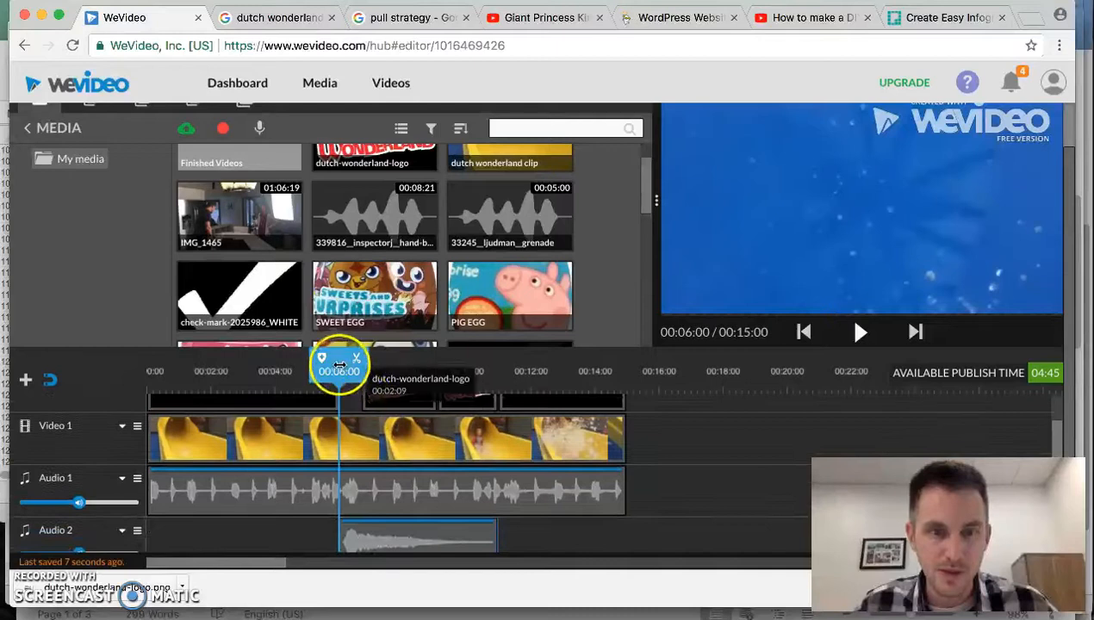
{"action": "left_click_drag", "start_coordinate": [379, 536], "coordinate": [401, 526]}
{"action": "scroll", "coordinate": [375, 466], "scroll_direction": "up", "scroll_amount": 1}
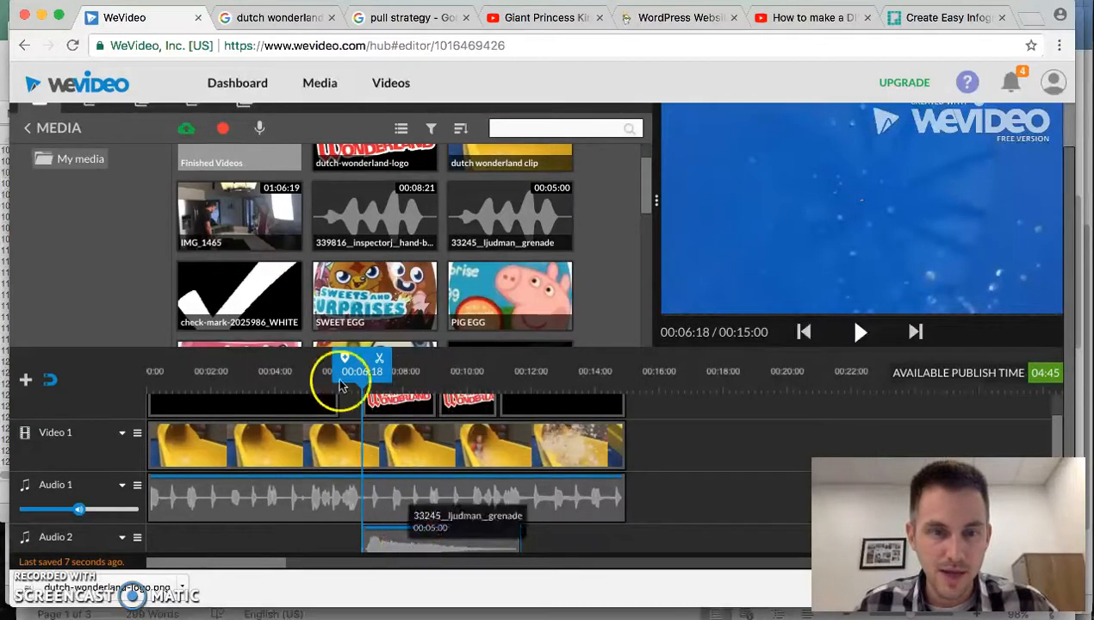
Step: Preview the logo section with the grenade sound from about 00:05:08
{"action": "left_click_drag", "start_coordinate": [362, 367], "coordinate": [319, 369]}
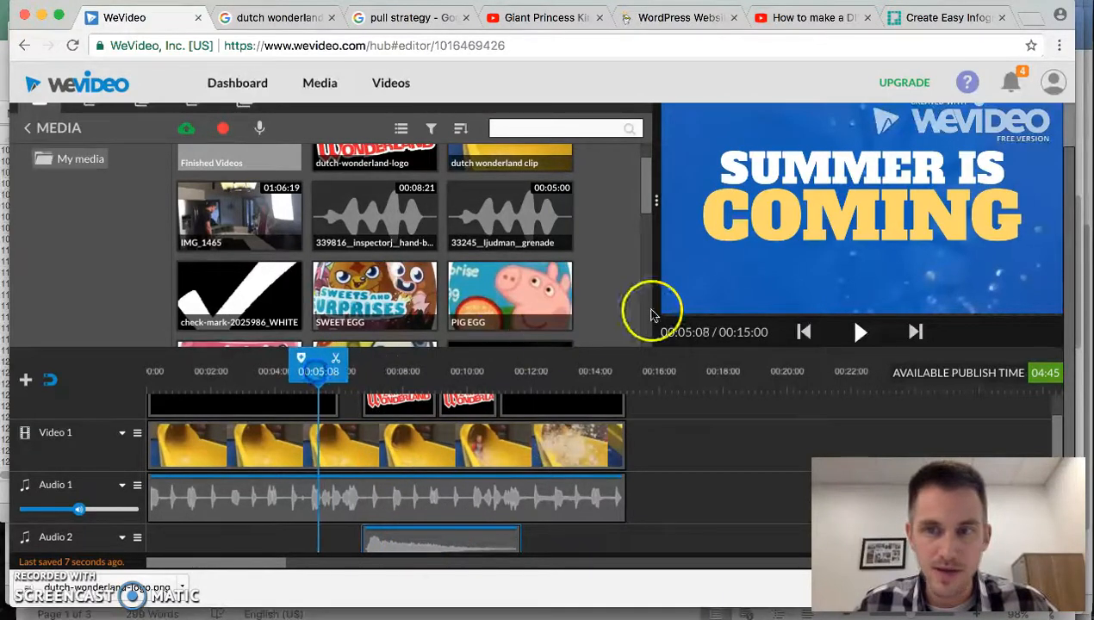
{"action": "left_click", "coordinate": [859, 330]}
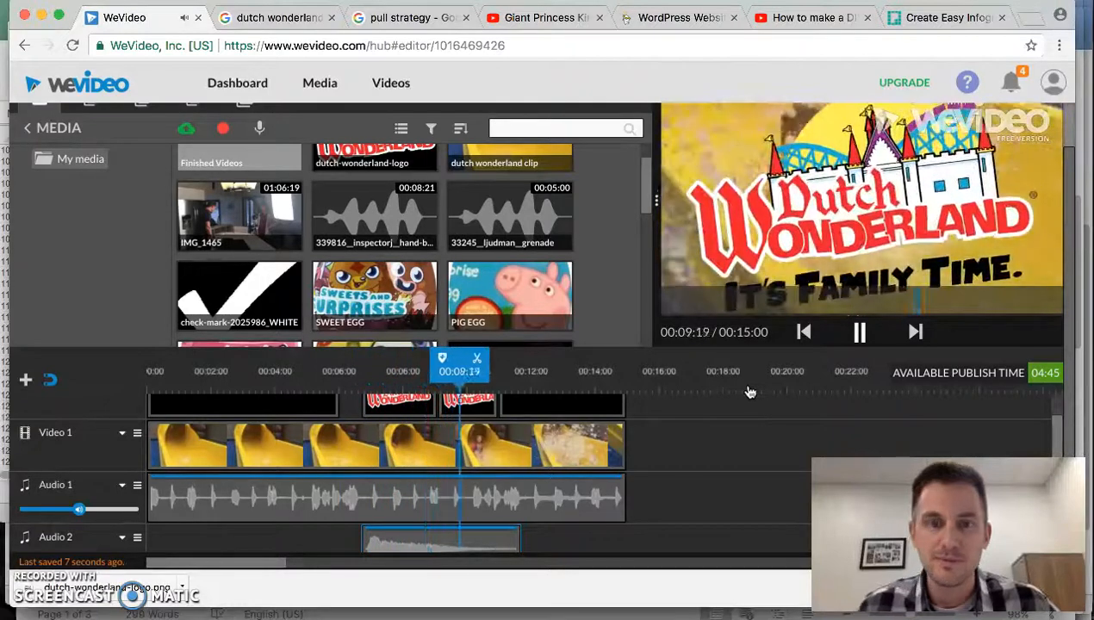
{"action": "left_click", "coordinate": [861, 340]}
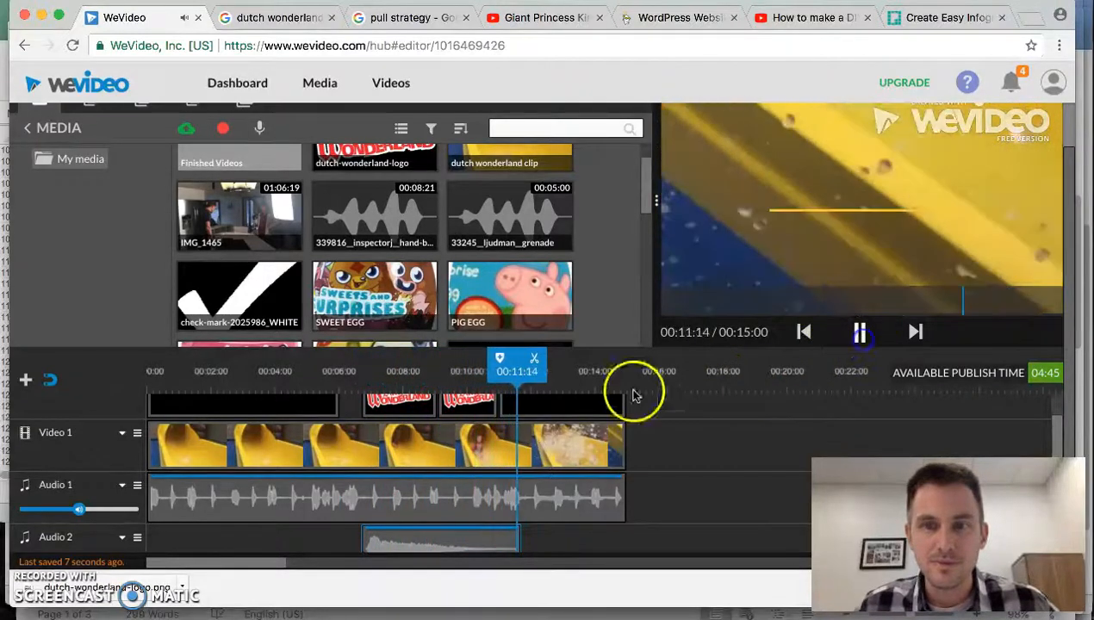
Step: Shorten the first logo clip to end at about 00:08:14 and extend the second logo clip's start back to meet it
{"action": "scroll", "coordinate": [431, 427], "scroll_direction": "up", "scroll_amount": 1}
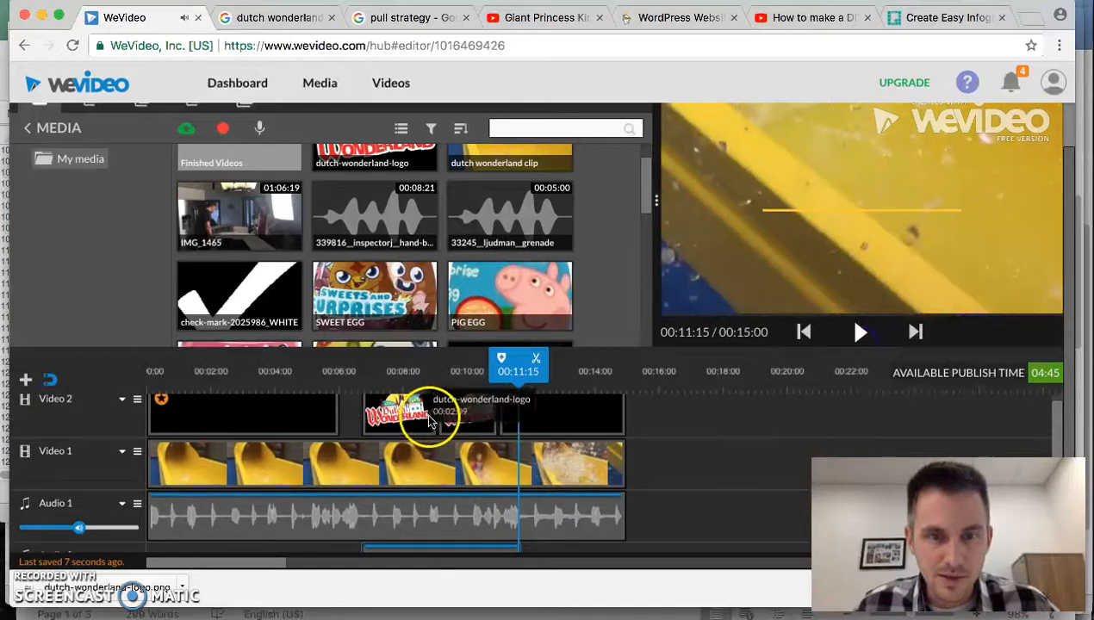
{"action": "left_click_drag", "start_coordinate": [435, 420], "coordinate": [416, 419]}
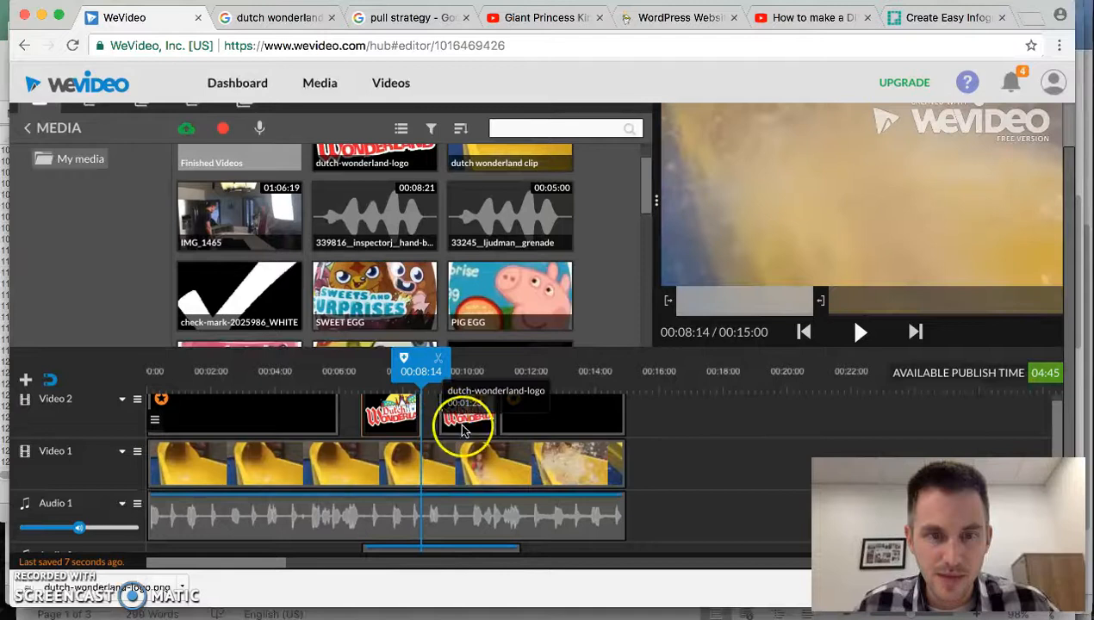
{"action": "left_click", "coordinate": [463, 430]}
{"action": "left_click_drag", "start_coordinate": [441, 423], "coordinate": [422, 422]}
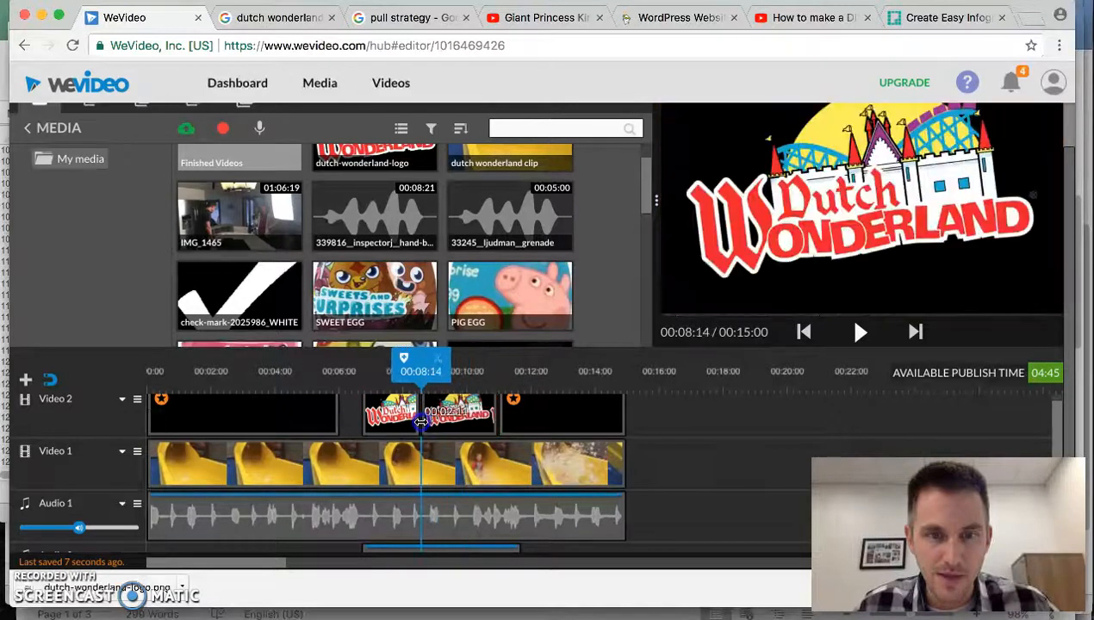
Step: Play the logo section from about 00:05:22 to check the logo timing against the sound
{"action": "left_click_drag", "start_coordinate": [421, 376], "coordinate": [337, 387]}
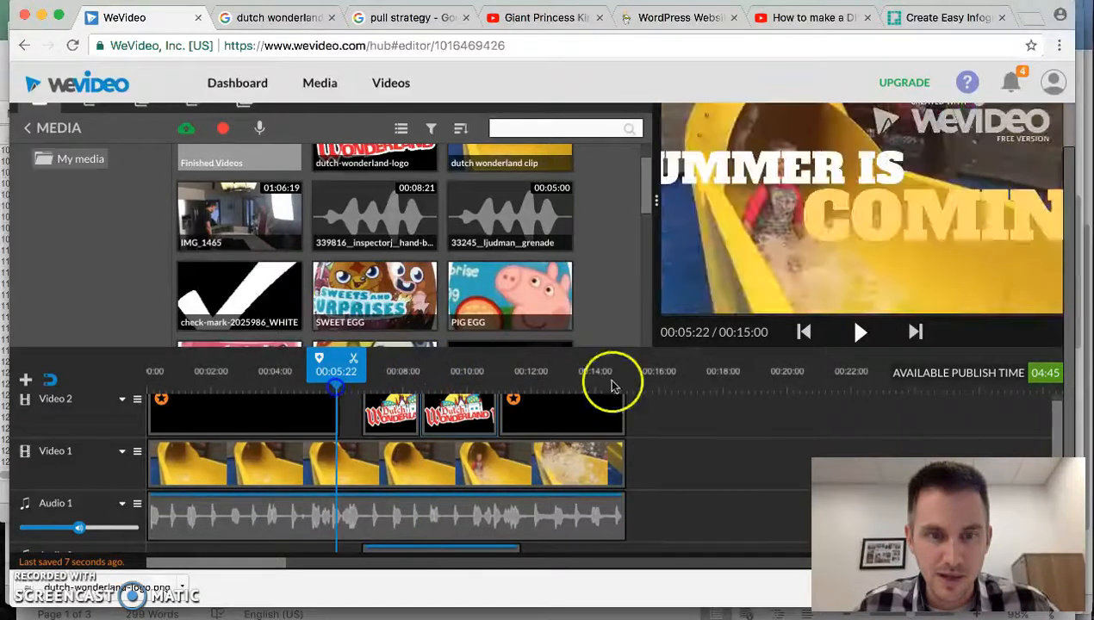
{"action": "left_click", "coordinate": [857, 336]}
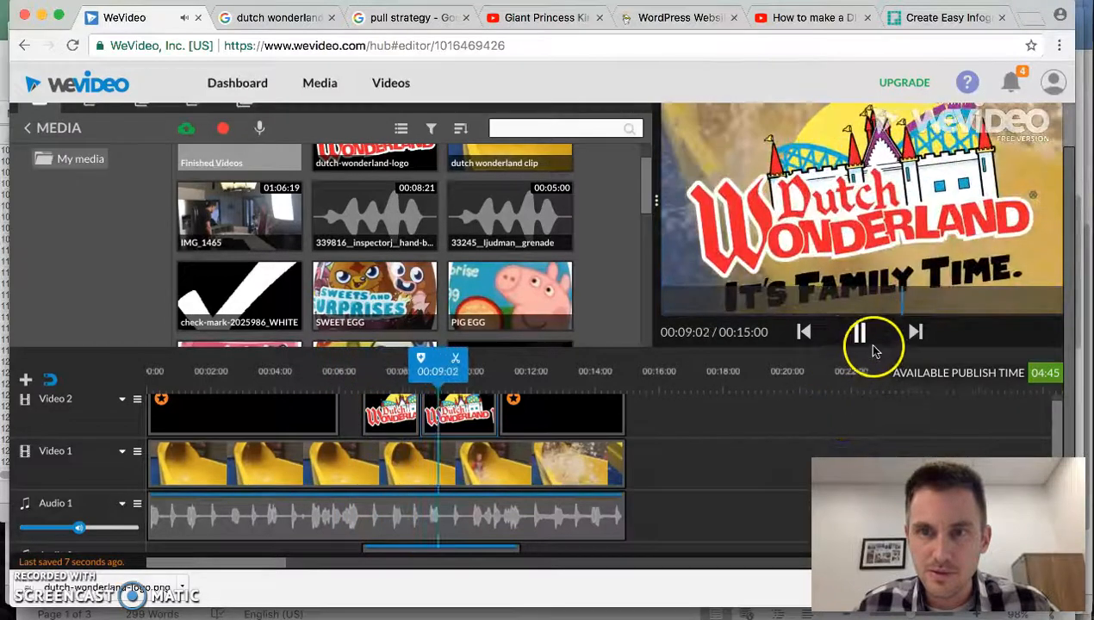
{"action": "left_click", "coordinate": [862, 340]}
Step: Trim the first logo clip's end to about 00:08:03 and stretch the second logo clip's start to join it
{"action": "left_click", "coordinate": [397, 413]}
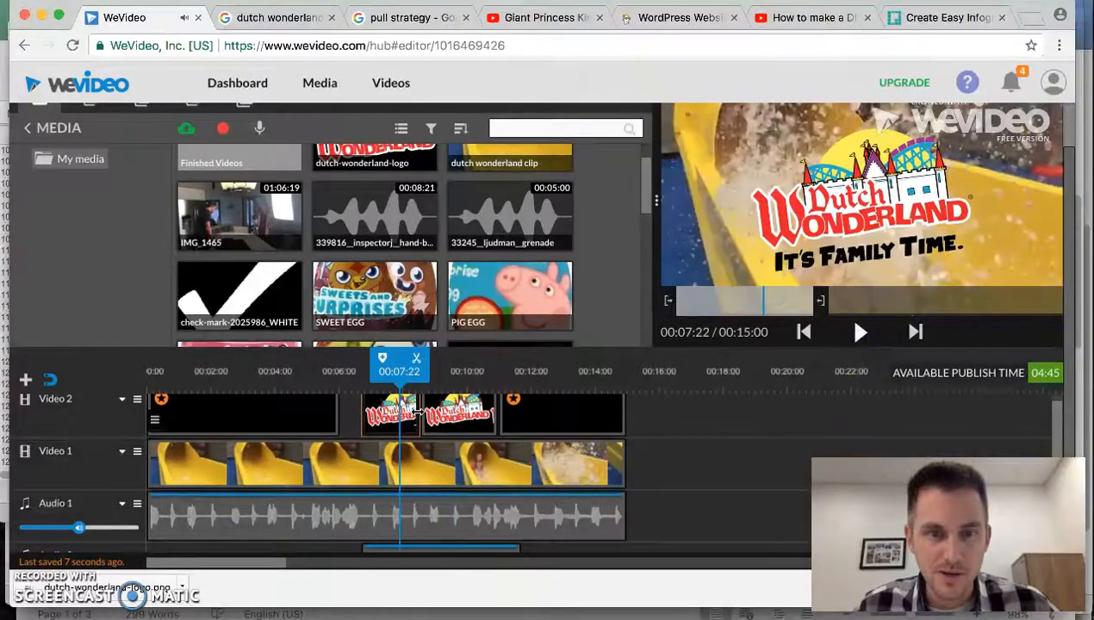
{"action": "left_click_drag", "start_coordinate": [417, 411], "coordinate": [405, 412]}
{"action": "left_click", "coordinate": [430, 415]}
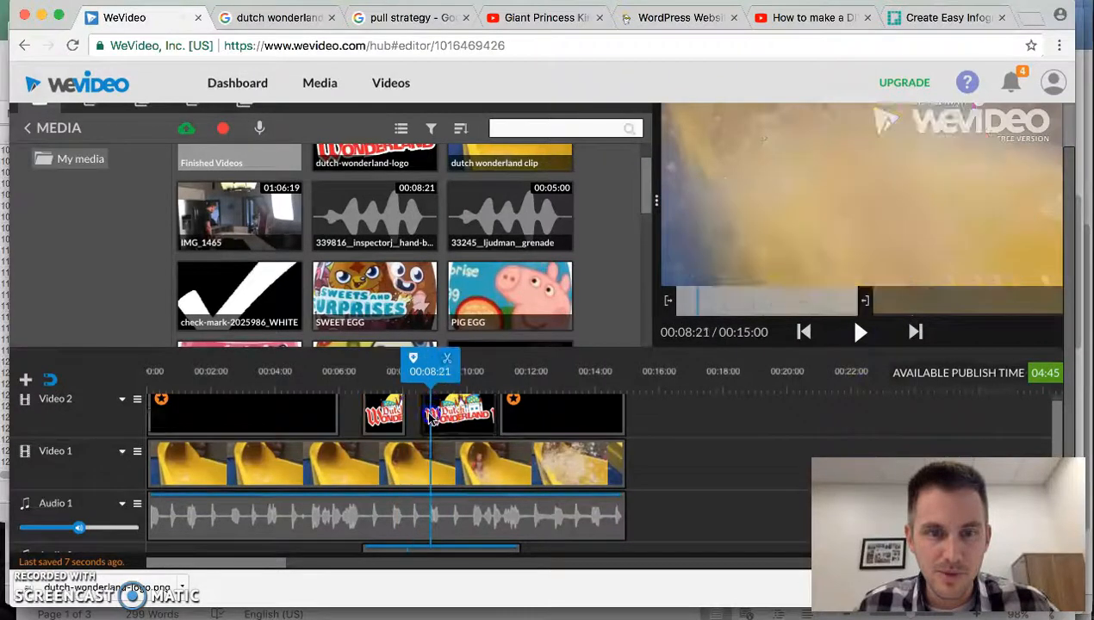
{"action": "left_click", "coordinate": [407, 410]}
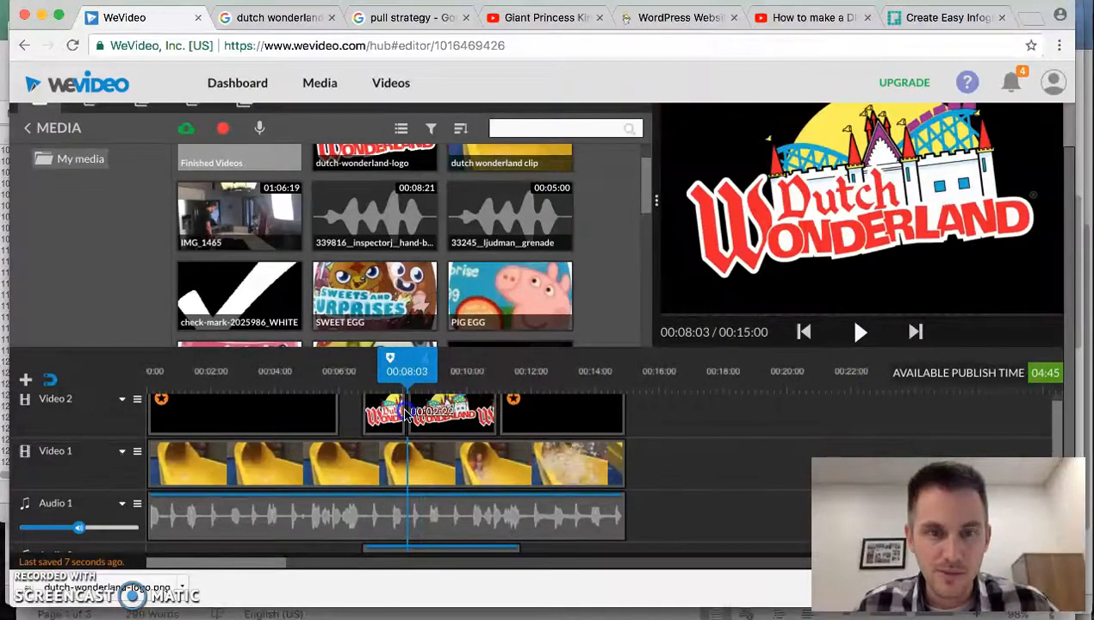
Step: Replay the logo section from before the first logo clip to check the logo animation with the sound
{"action": "left_click_drag", "start_coordinate": [394, 379], "coordinate": [295, 380]}
{"action": "left_click", "coordinate": [854, 333]}
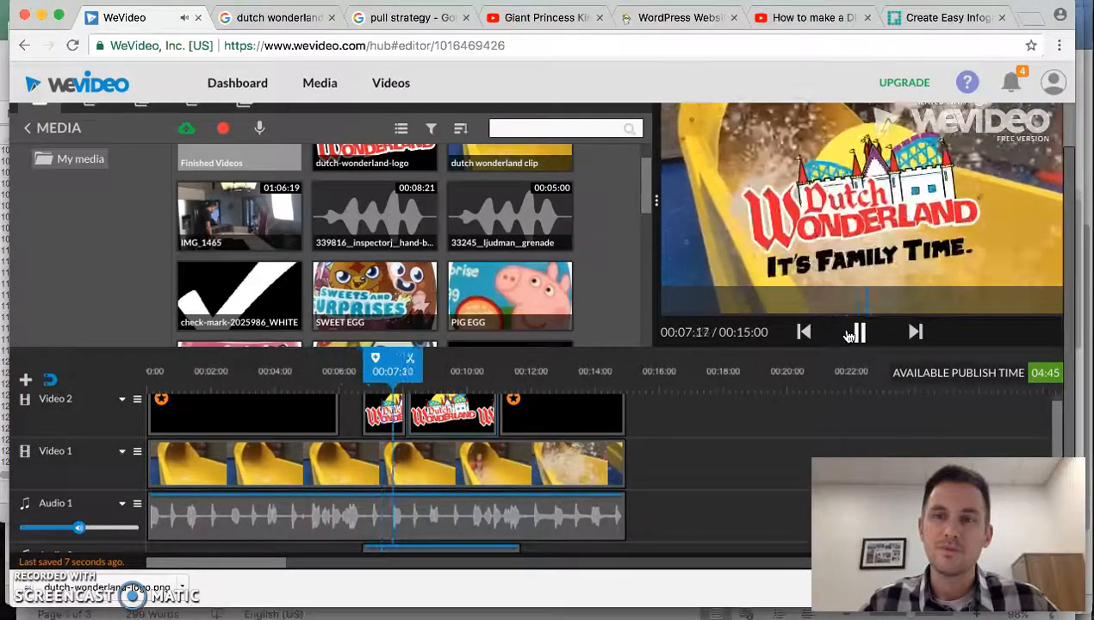
{"action": "left_click", "coordinate": [851, 334]}
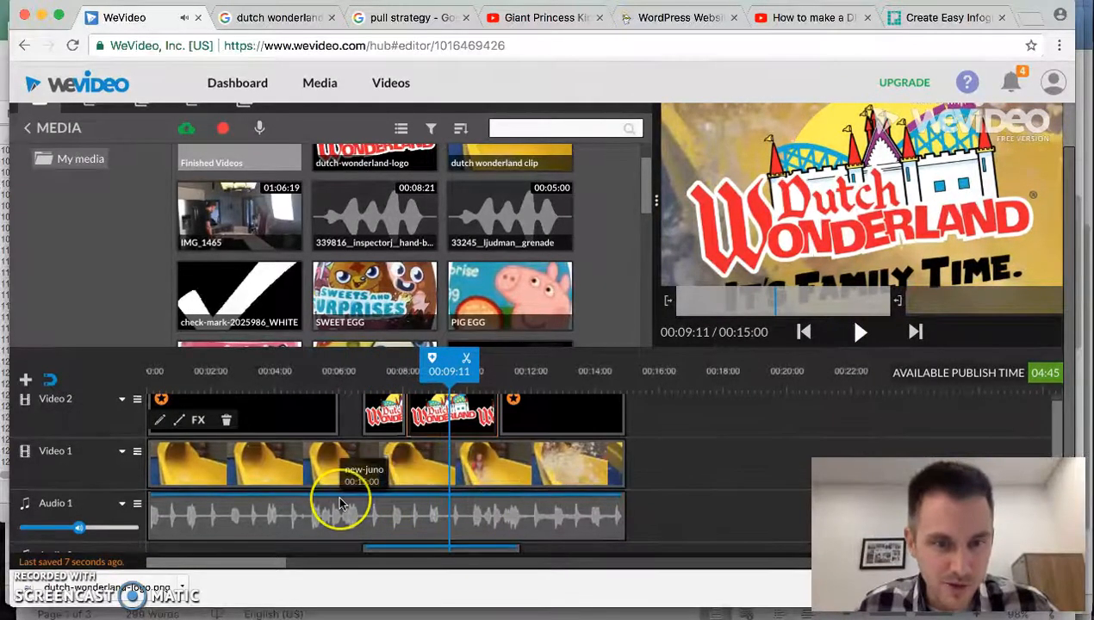
{"action": "scroll", "coordinate": [340, 503], "scroll_direction": "up", "scroll_amount": 3}
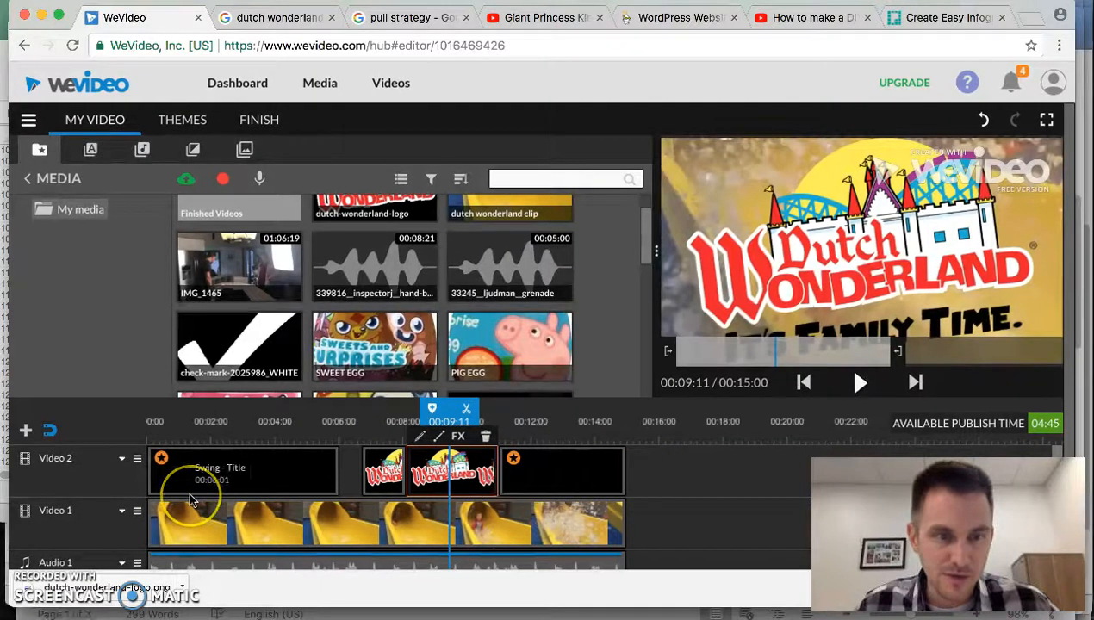
{"action": "scroll", "coordinate": [190, 498], "scroll_direction": "down", "scroll_amount": 3}
{"action": "scroll", "coordinate": [190, 508], "scroll_direction": "up", "scroll_amount": 2}
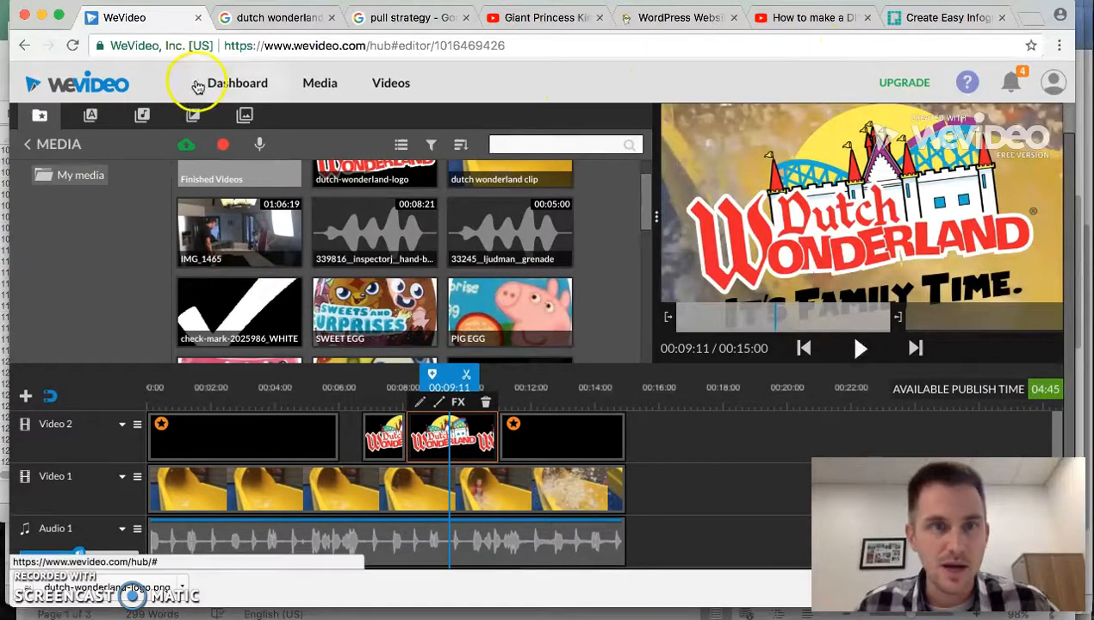
Step: Move the project to the finishing stage and title the video "BAD DUTCH COMMERCIAL 2"
{"action": "scroll", "coordinate": [151, 153], "scroll_direction": "up", "scroll_amount": 1}
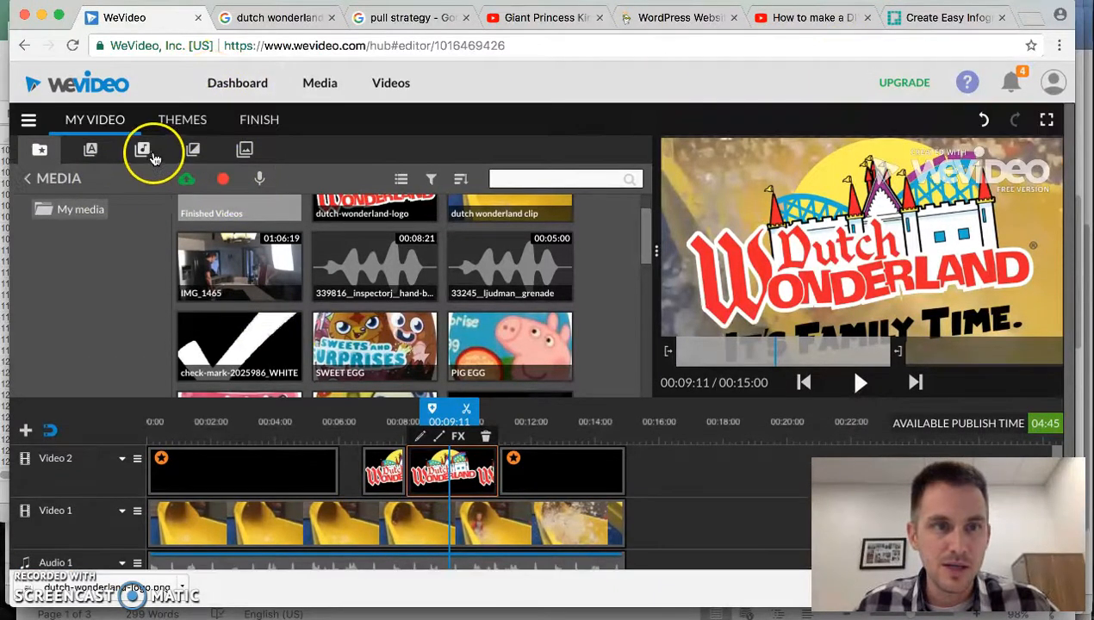
{"action": "left_click", "coordinate": [244, 121]}
{"action": "left_click", "coordinate": [352, 357]}
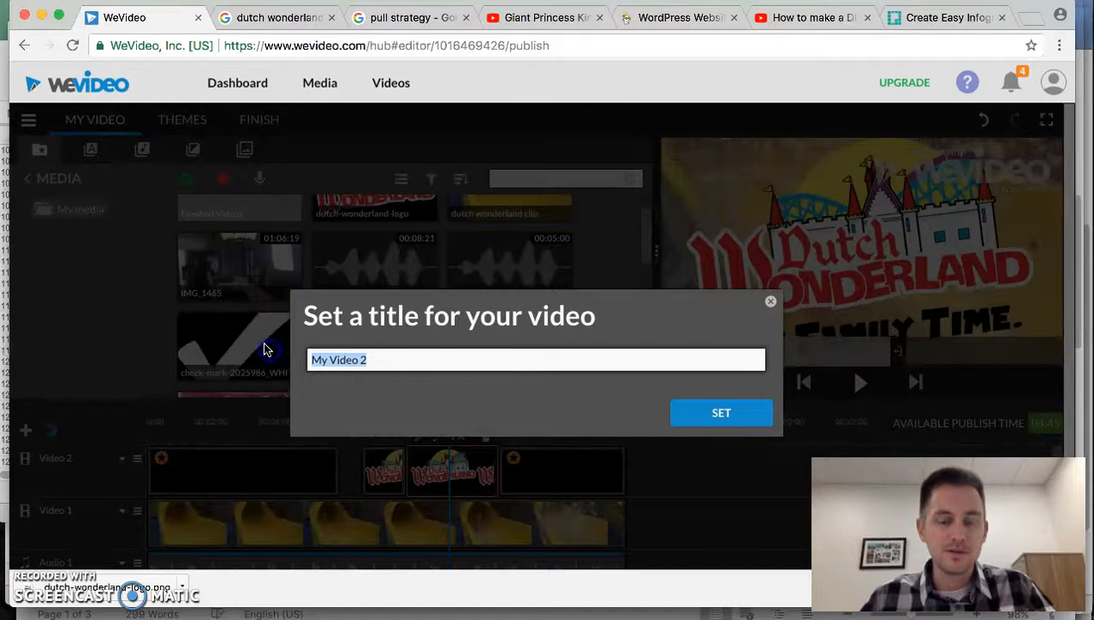
{"action": "type", "text": "BAD DUTCH COMMERICAL"}
{"action": "key", "text": "BackSpace"}
{"action": "key", "text": "BackSpace"}
{"action": "key", "text": "BackSpace"}
{"action": "key", "text": "BackSpace"}
{"action": "key", "text": "BackSpace"}
{"action": "type", "text": "CIAL"}
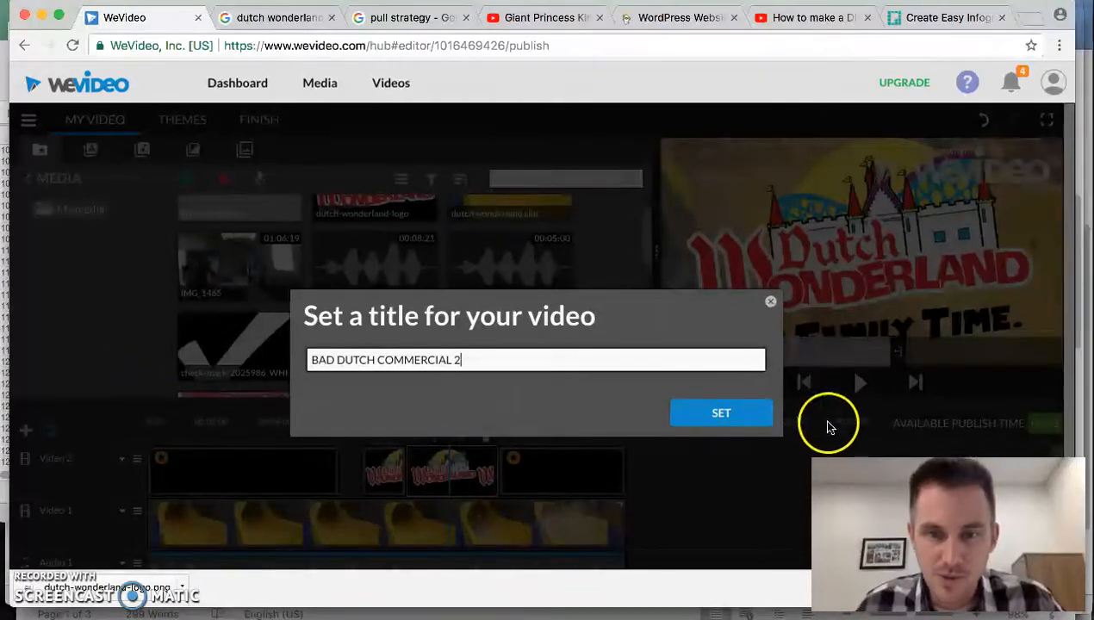
{"action": "left_click", "coordinate": [740, 418]}
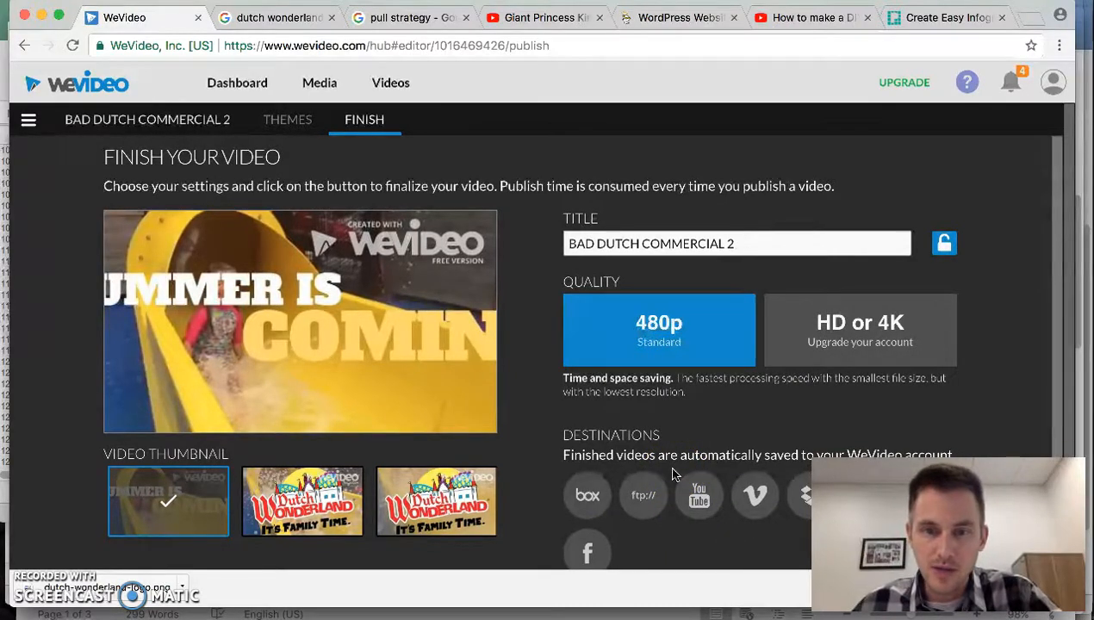
Step: Add YouTube as a publishing destination and preview the thumbnail options, choosing the yellow slide frame as the video thumbnail
{"action": "left_click", "coordinate": [699, 496]}
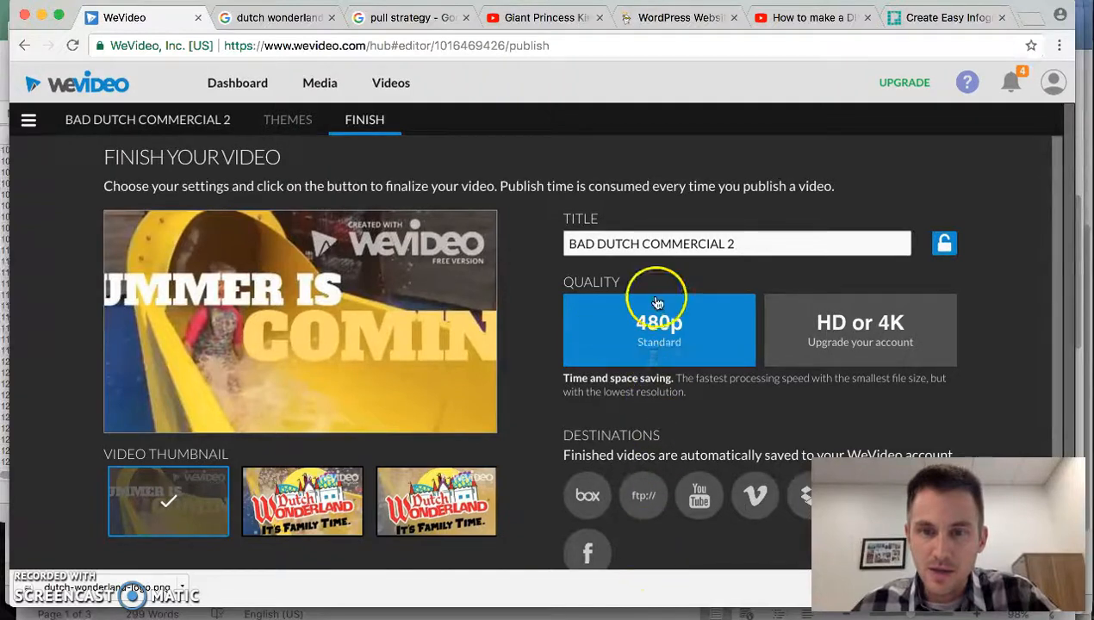
{"action": "left_click", "coordinate": [881, 326]}
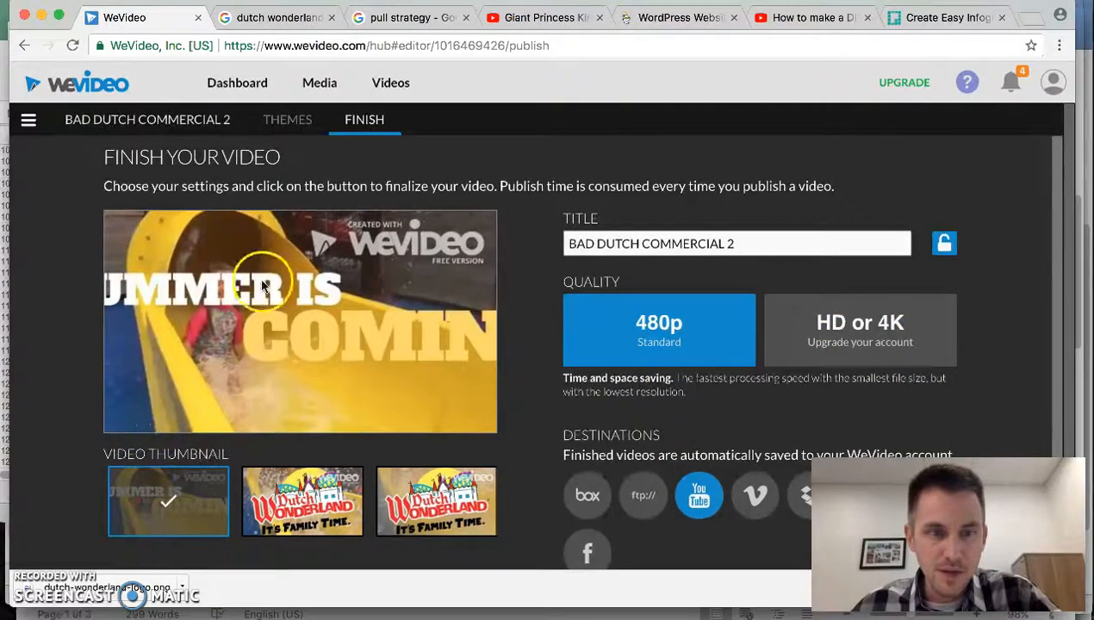
{"action": "left_click", "coordinate": [300, 506]}
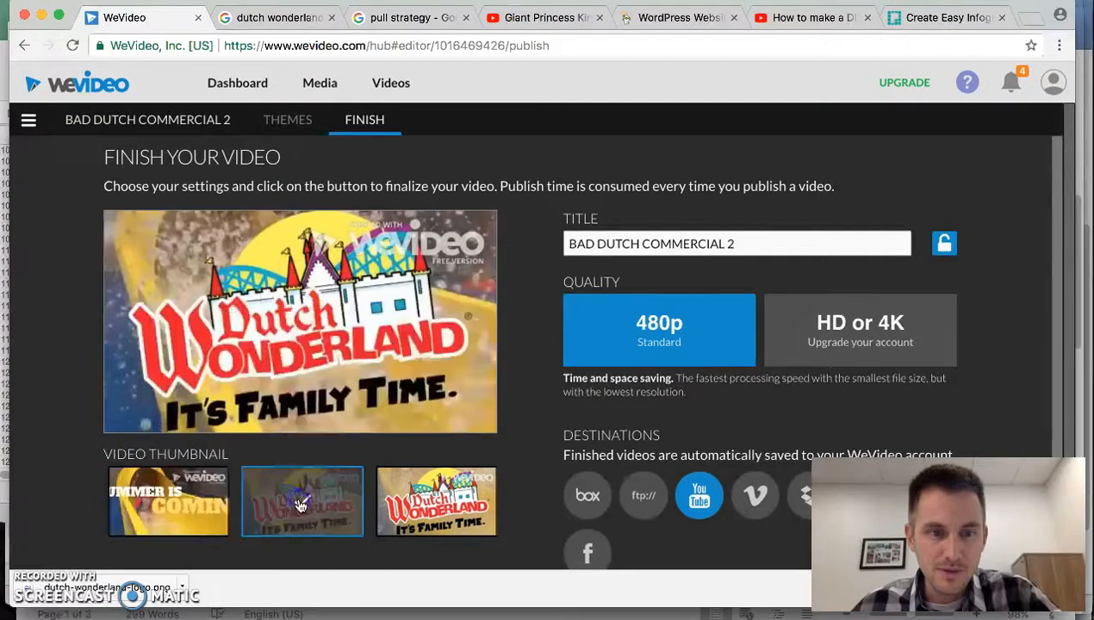
{"action": "left_click", "coordinate": [436, 500]}
{"action": "left_click", "coordinate": [201, 515]}
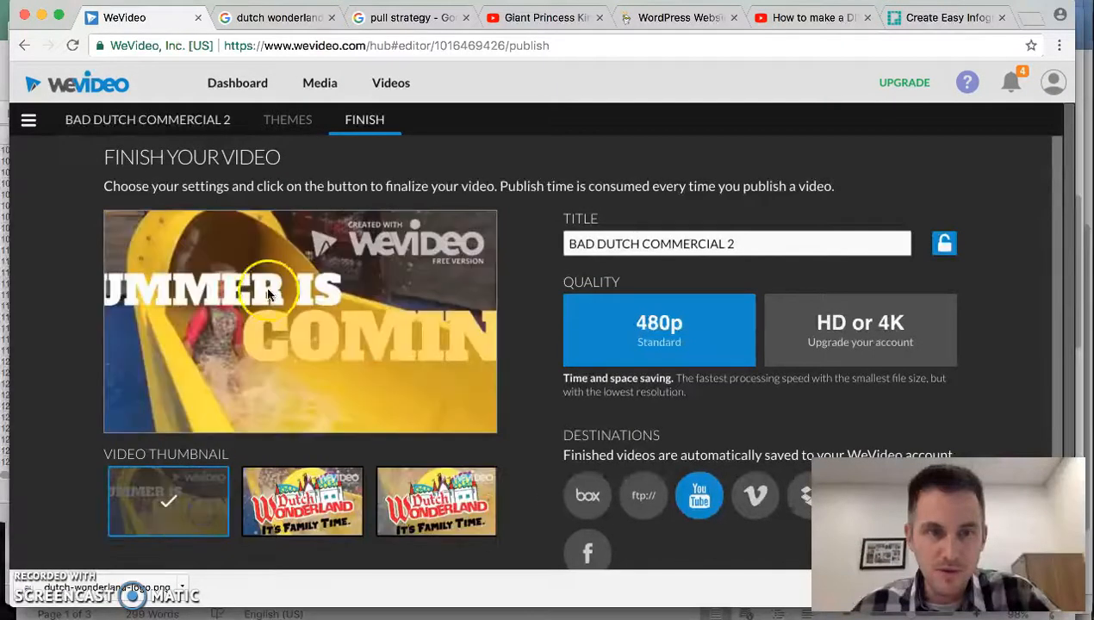
{"action": "scroll", "coordinate": [487, 385], "scroll_direction": "down", "scroll_amount": 2}
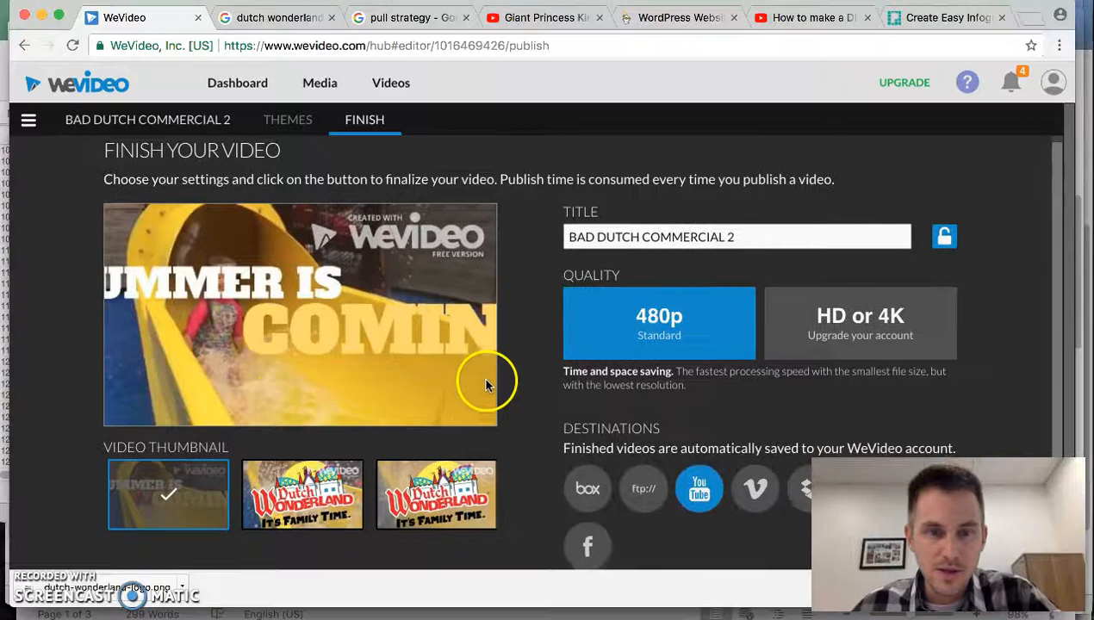